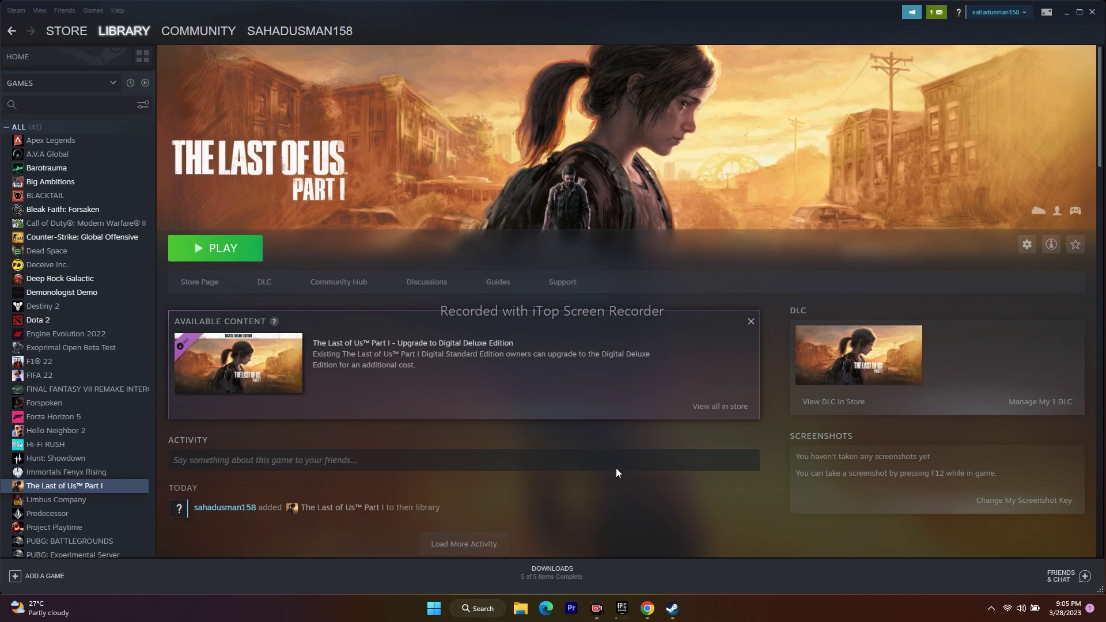
{"action": "left_click", "coordinate": [434, 608]}
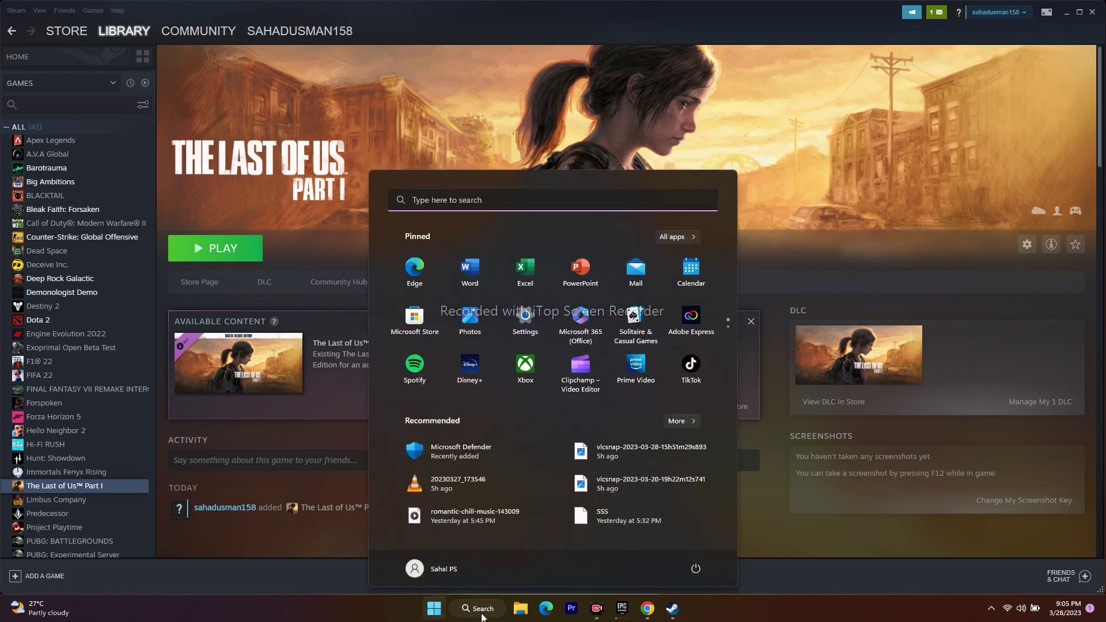
{"action": "left_click", "coordinate": [696, 568]}
{"action": "left_click", "coordinate": [752, 607]}
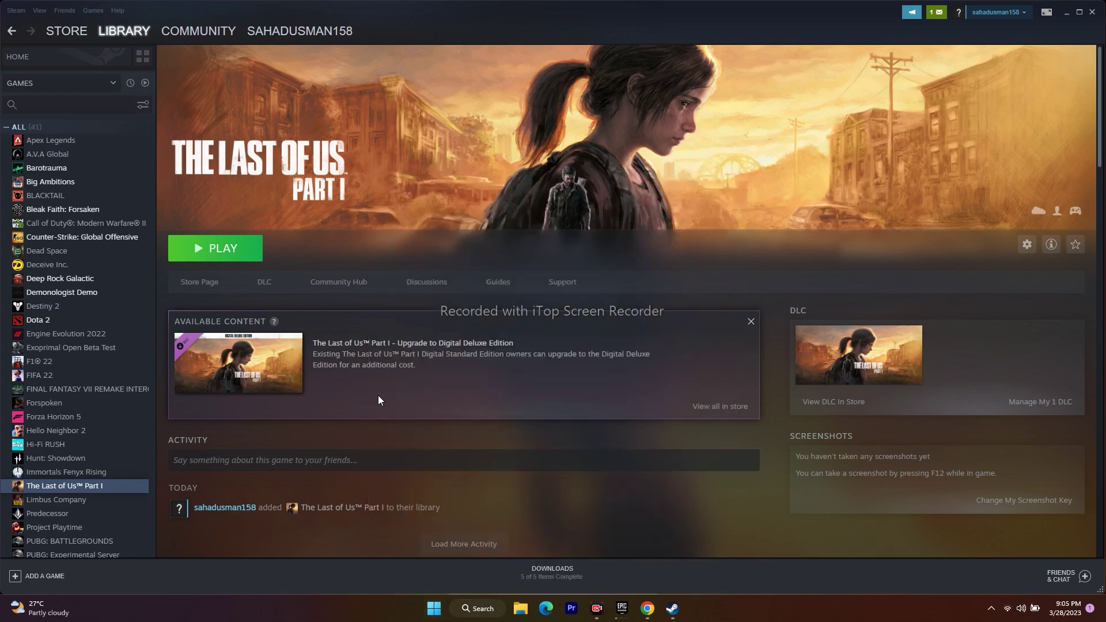
{"action": "left_click", "coordinate": [1065, 13]}
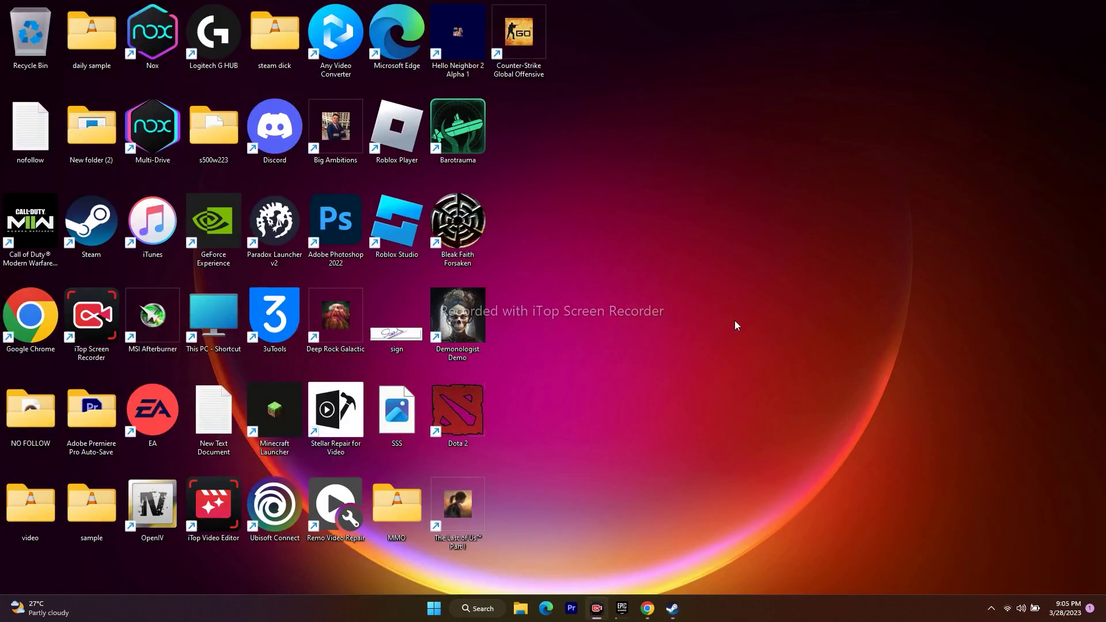
{"action": "left_click", "coordinate": [672, 608]}
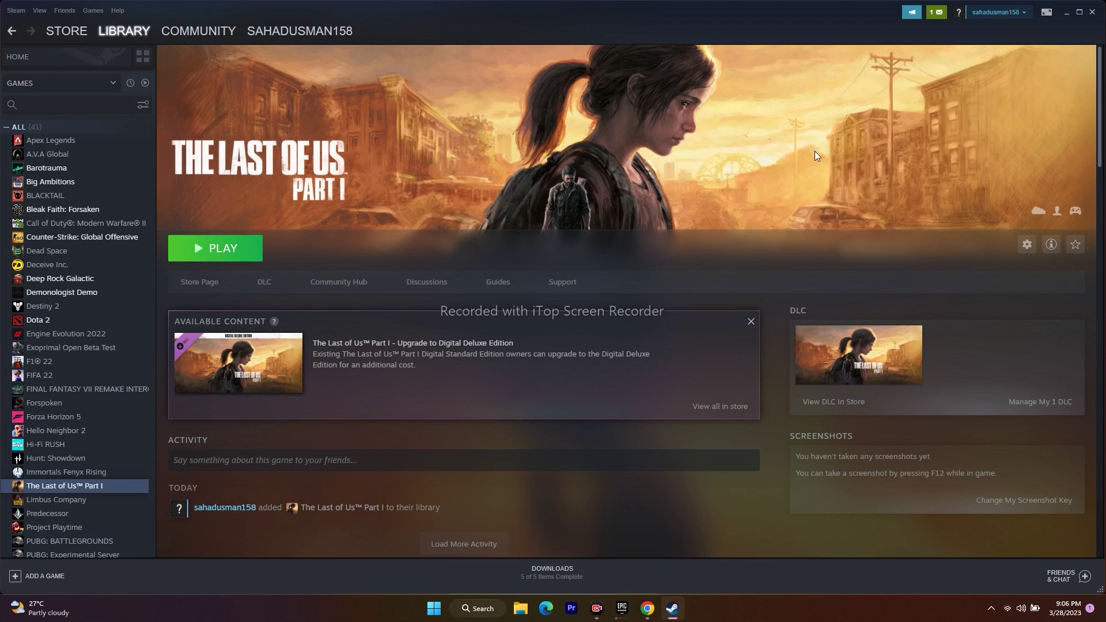
Verify the integrity of the game files for The Last of Us Part I from its Local Files properties.
{"action": "right_click", "coordinate": [95, 487]}
{"action": "left_click", "coordinate": [144, 475]}
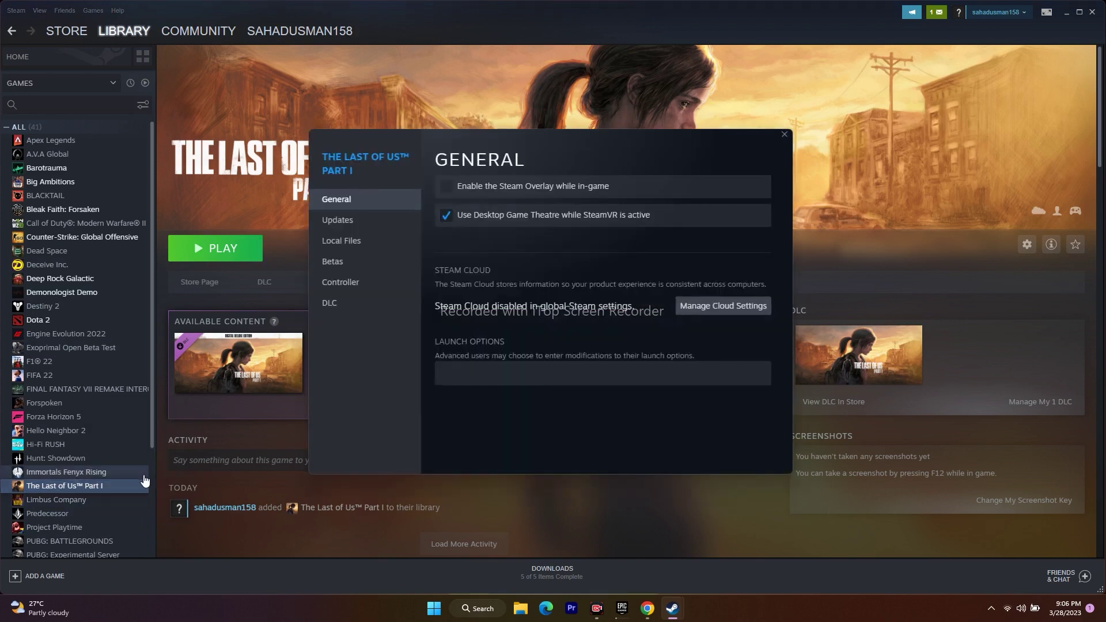
{"action": "left_click", "coordinate": [345, 242]}
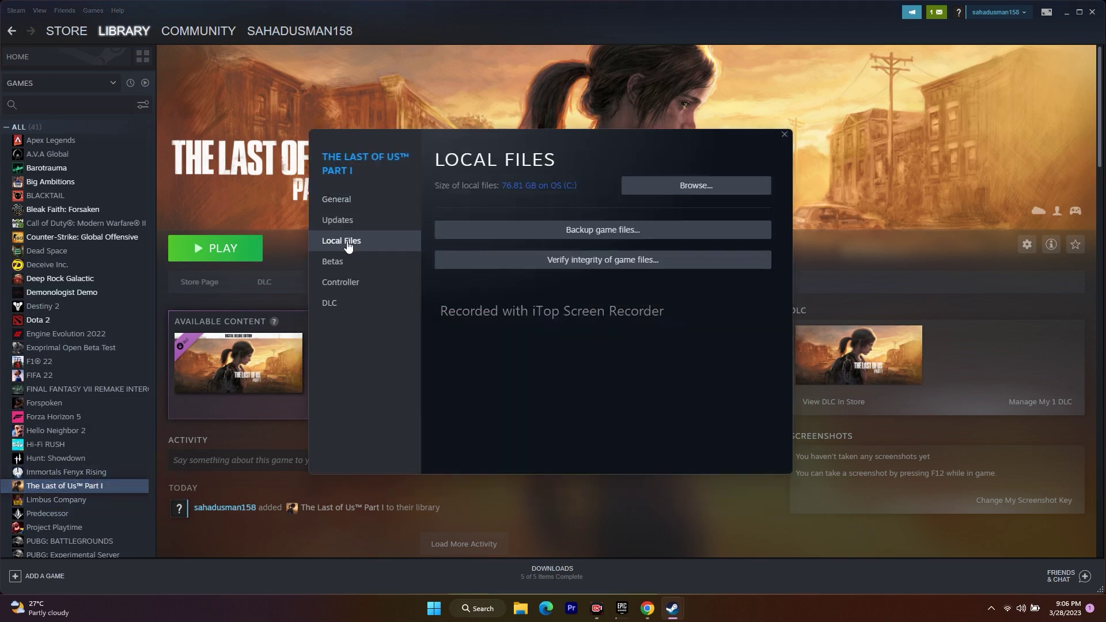
{"action": "left_click", "coordinate": [586, 262]}
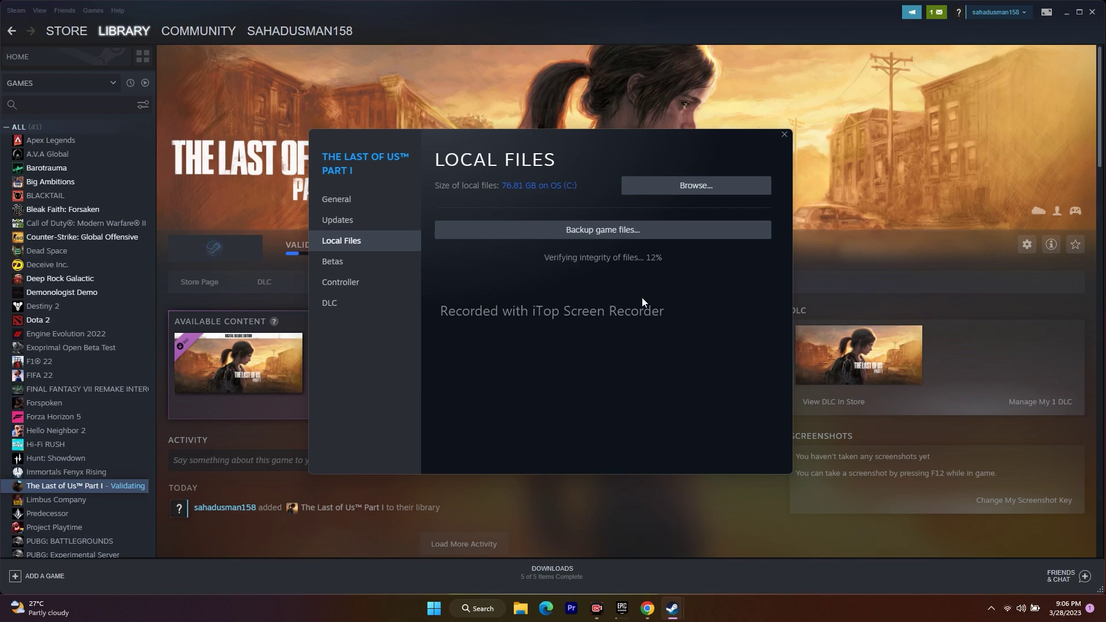
Minimize the main Steam library window and move the game's properties window clear of the desktop icons.
{"action": "left_click", "coordinate": [843, 259]}
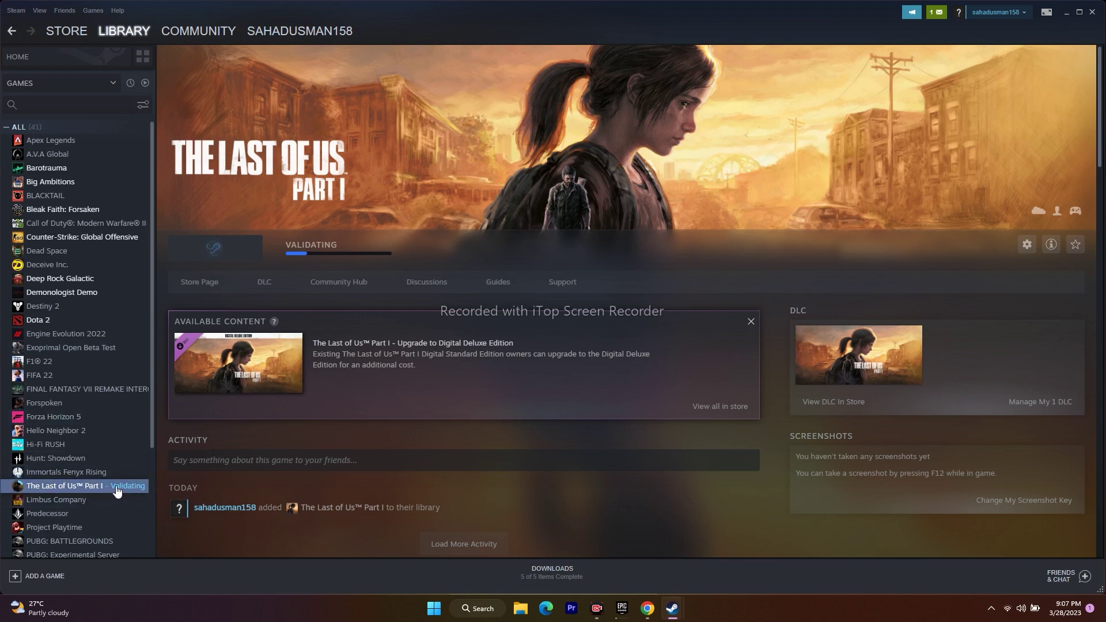
{"action": "left_click", "coordinate": [1067, 12]}
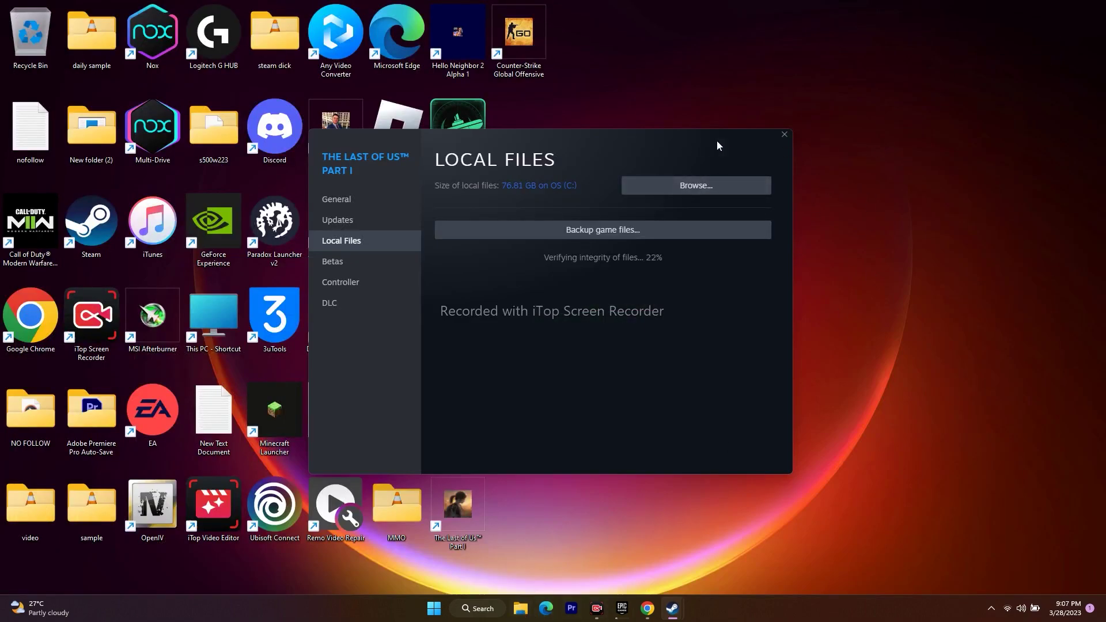
{"action": "left_click_drag", "start_coordinate": [696, 131], "coordinate": [761, 173]}
{"action": "left_click_drag", "start_coordinate": [703, 148], "coordinate": [939, 81]}
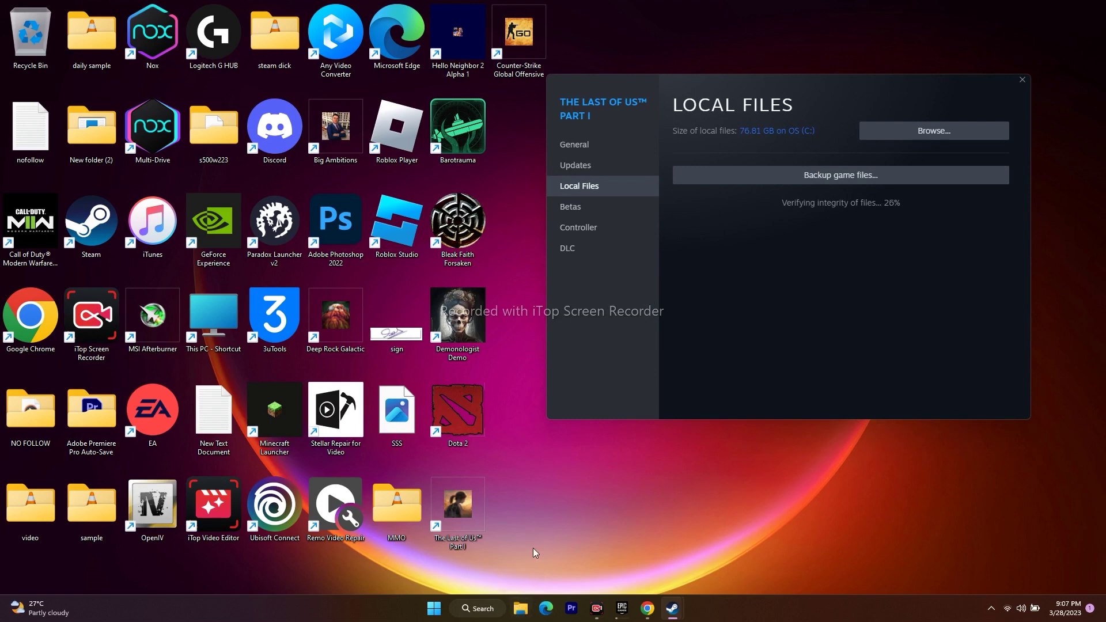
Switch to File Explorer in a maximized window and show This PC.
{"action": "left_click", "coordinate": [520, 609]}
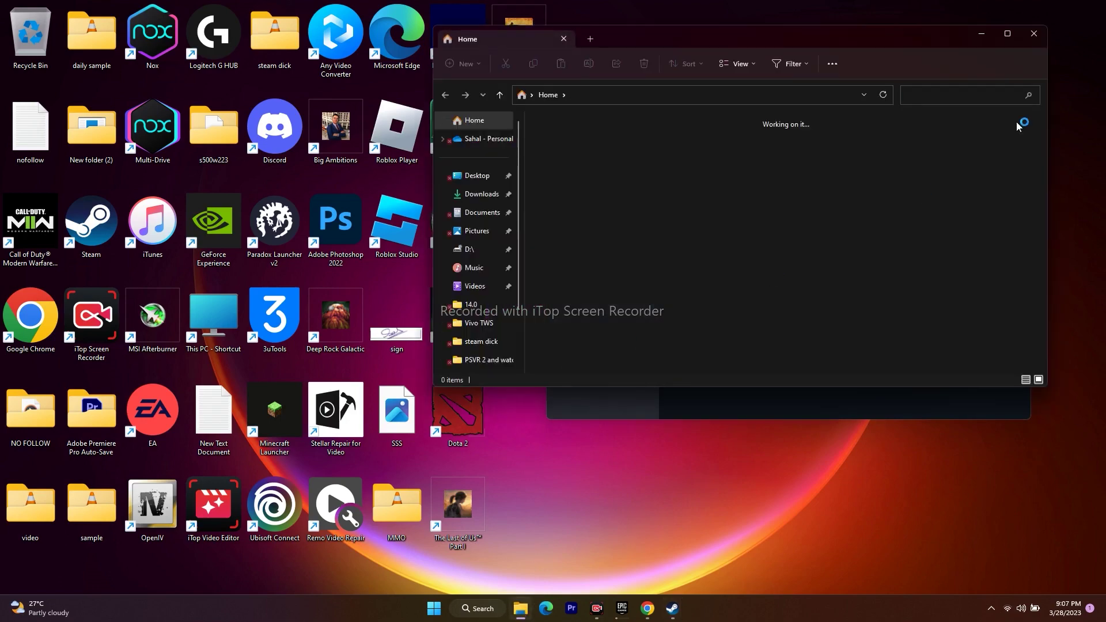
{"action": "left_click", "coordinate": [1008, 33]}
{"action": "left_click", "coordinate": [43, 367]}
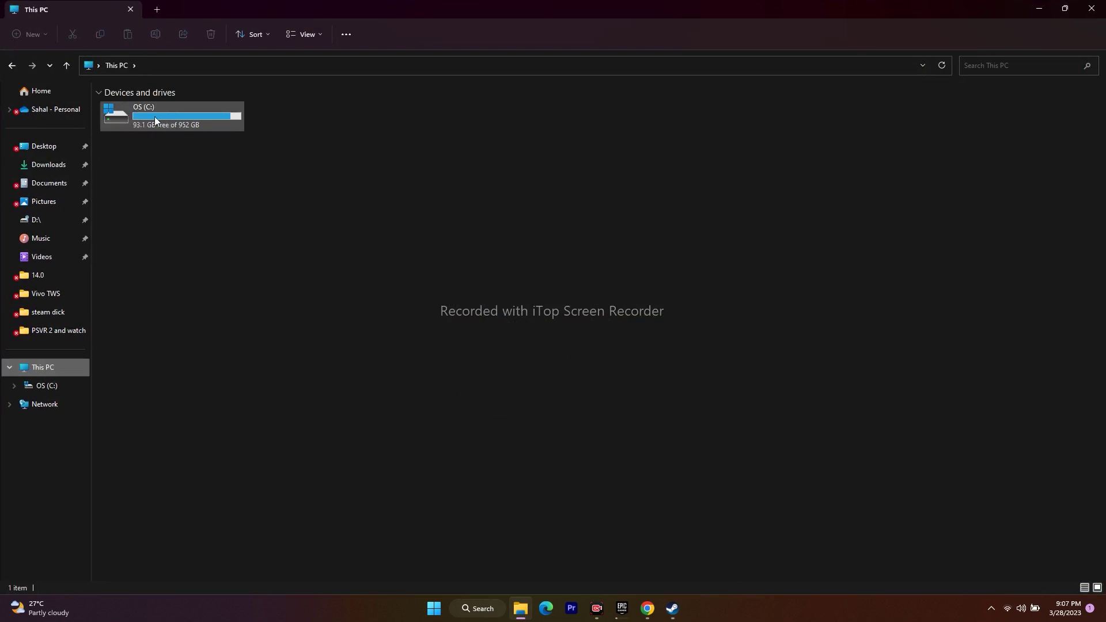
{"action": "left_click", "coordinate": [673, 609]}
{"action": "left_click", "coordinate": [738, 542]}
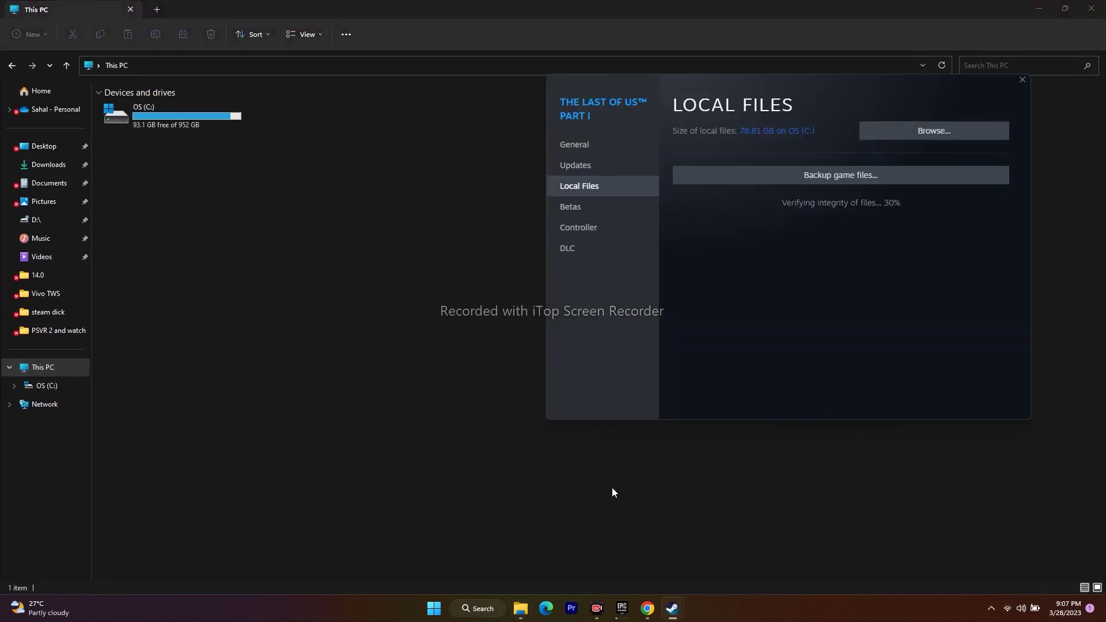
{"action": "mouse_move", "coordinate": [673, 608]}
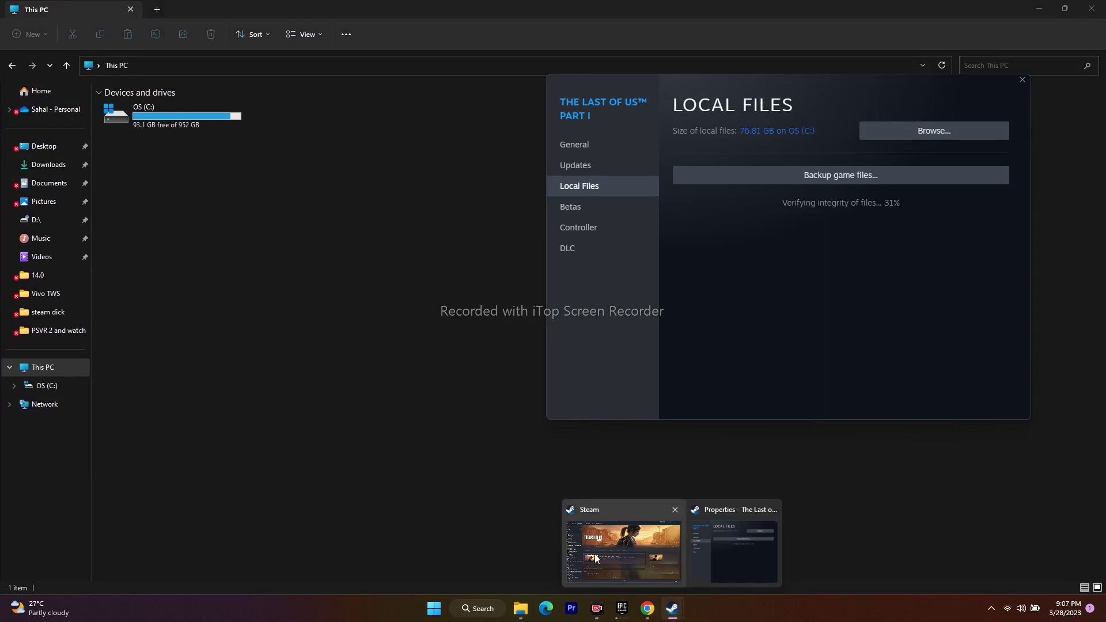
{"action": "left_click", "coordinate": [596, 558]}
{"action": "left_click", "coordinate": [1071, 12]}
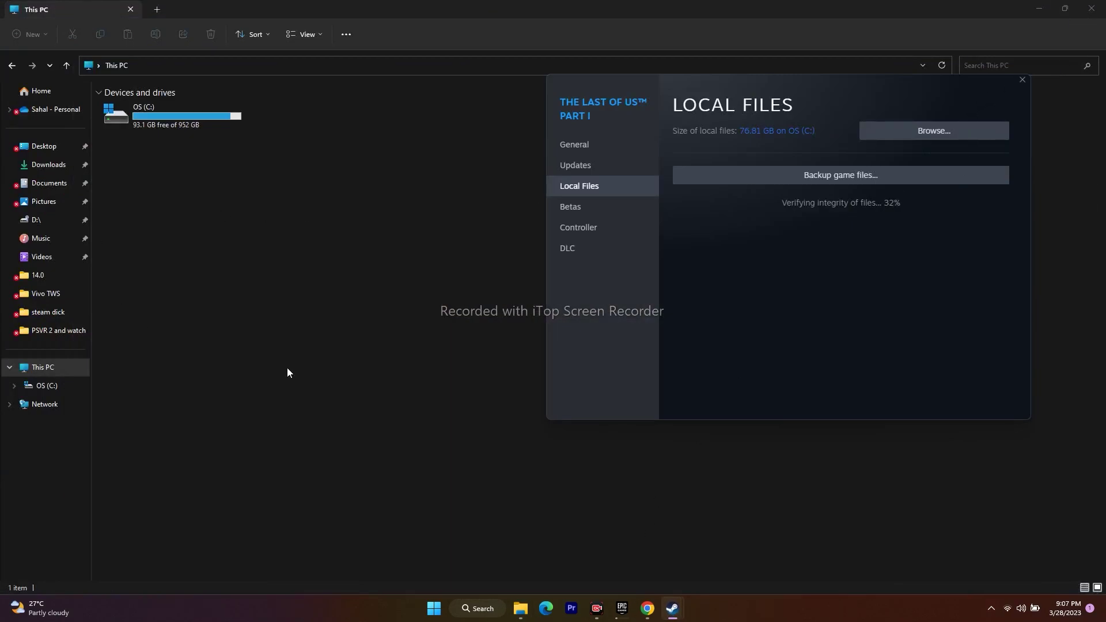
Open the Steam folder inside Program Files (x86) on the OS (C:) drive.
{"action": "double_click", "coordinate": [179, 119]}
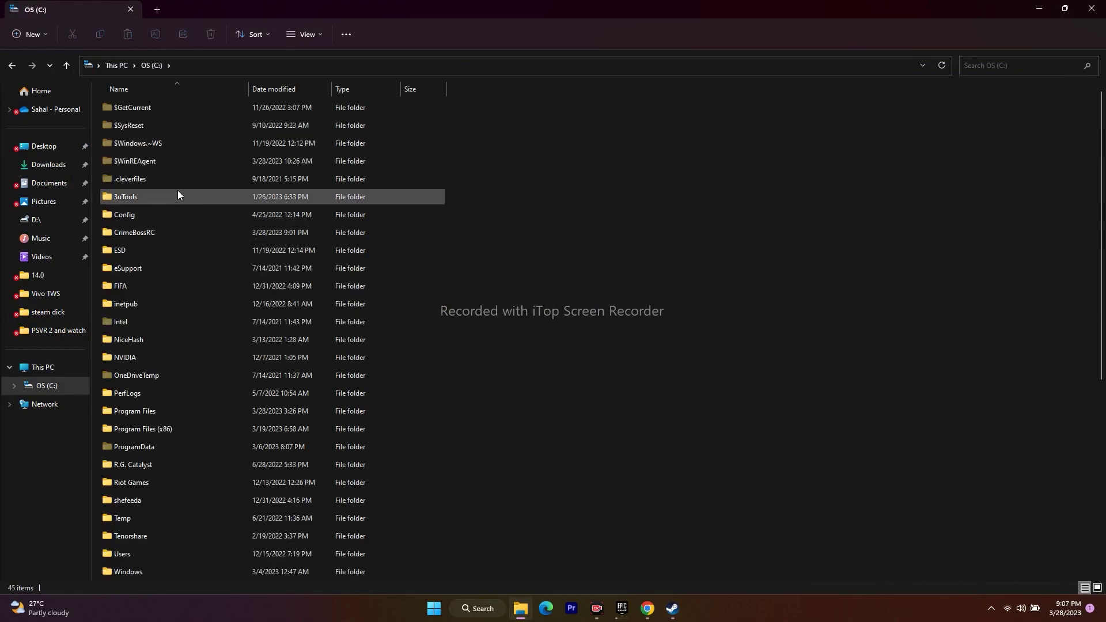
{"action": "double_click", "coordinate": [175, 428]}
{"action": "scroll", "coordinate": [171, 202], "scroll_direction": "down", "scroll_amount": 4}
{"action": "scroll", "coordinate": [174, 263], "scroll_direction": "down", "scroll_amount": 7}
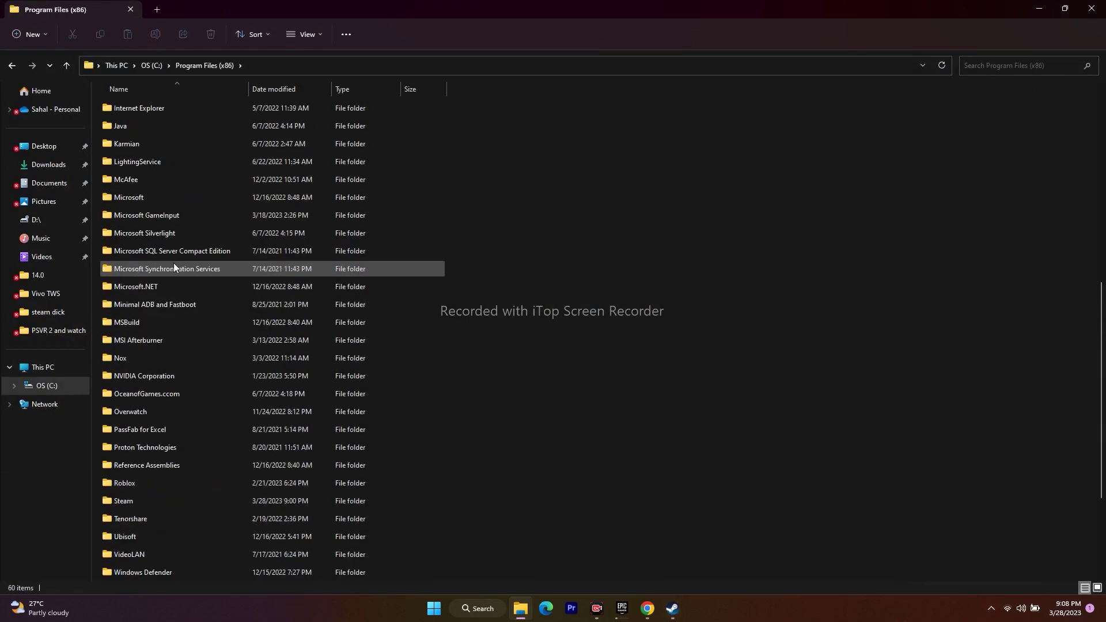
{"action": "double_click", "coordinate": [127, 344]}
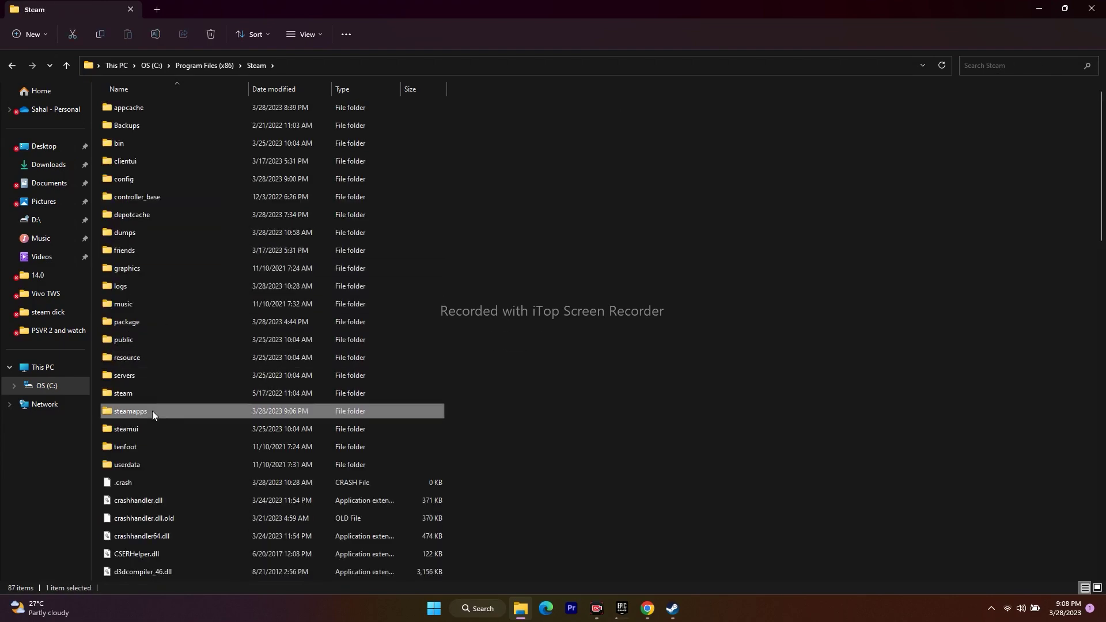
Open The Last of Us Part I game folder inside steamapps\common.
{"action": "double_click", "coordinate": [152, 410]}
{"action": "double_click", "coordinate": [141, 107]}
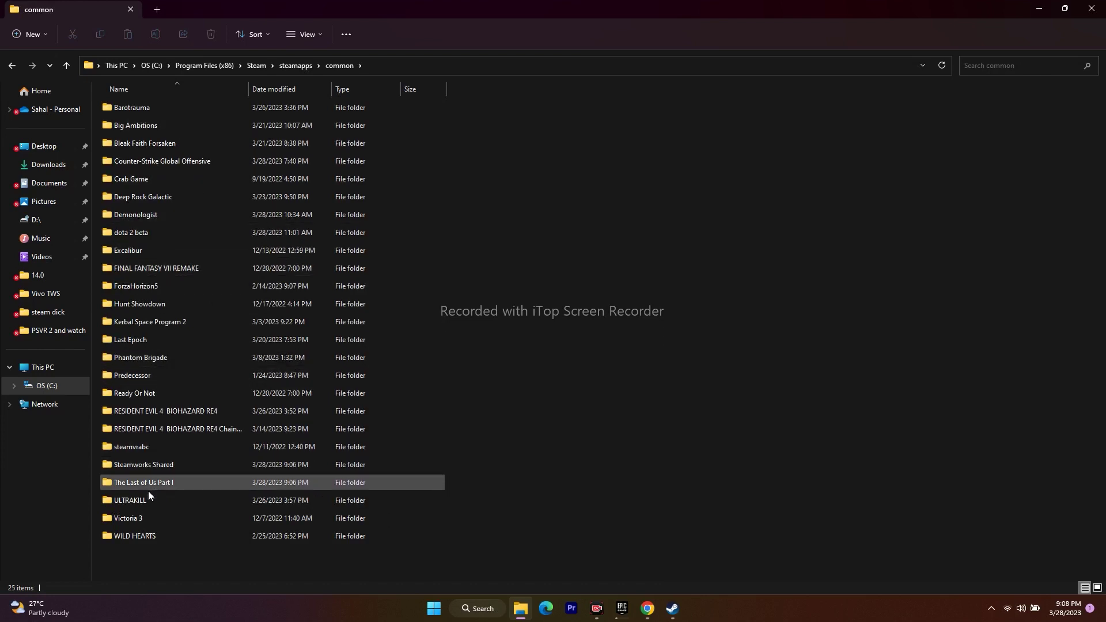
{"action": "mouse_move", "coordinate": [141, 488]}
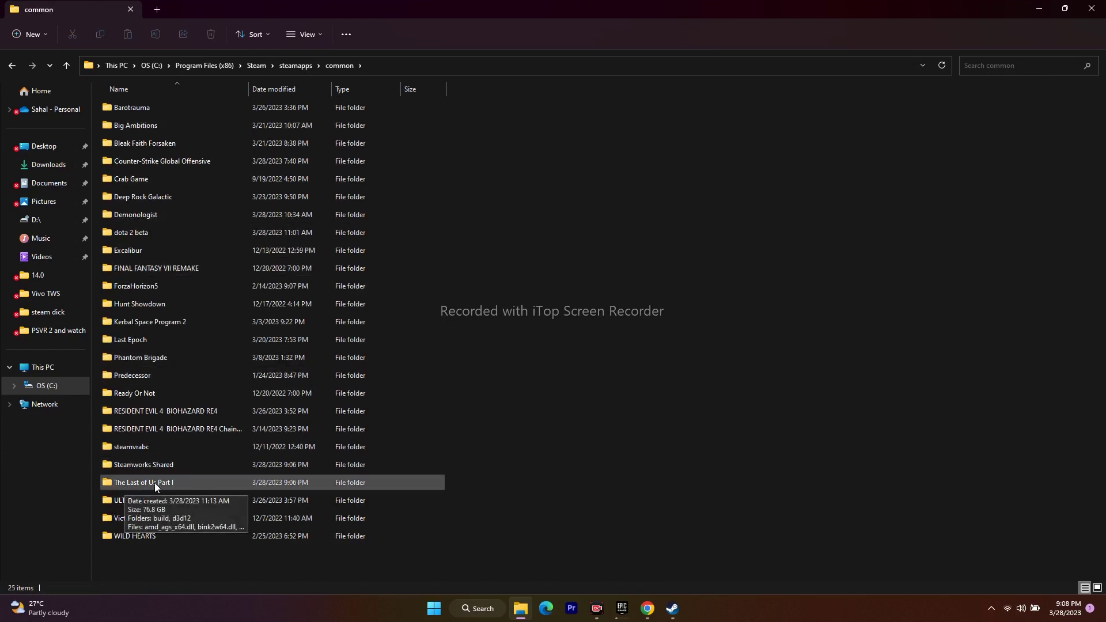
{"action": "double_click", "coordinate": [167, 482]}
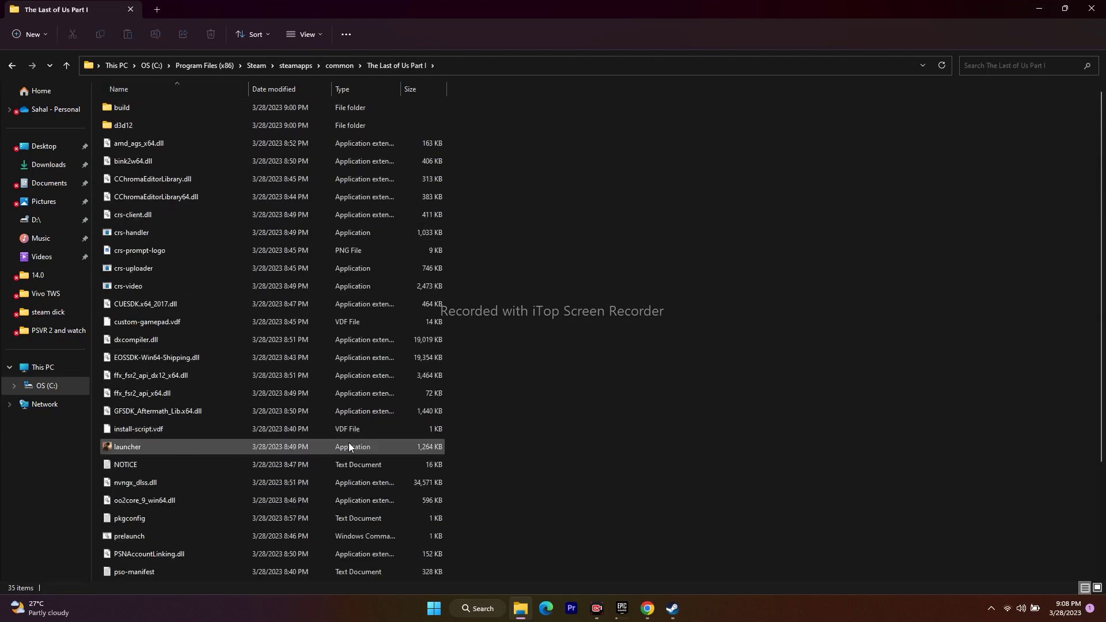
Locate the tlou-i application in the game folder, then close File Explorer.
{"action": "scroll", "coordinate": [288, 444], "scroll_direction": "down", "scroll_amount": 2}
{"action": "scroll", "coordinate": [168, 429], "scroll_direction": "down", "scroll_amount": 1}
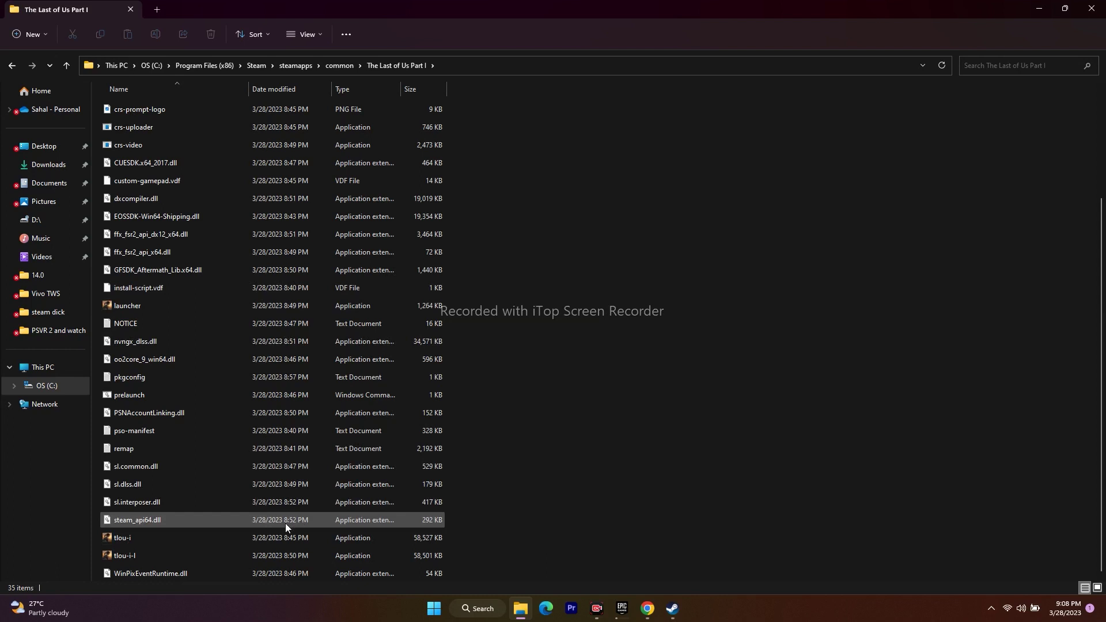
{"action": "left_click", "coordinate": [274, 537]}
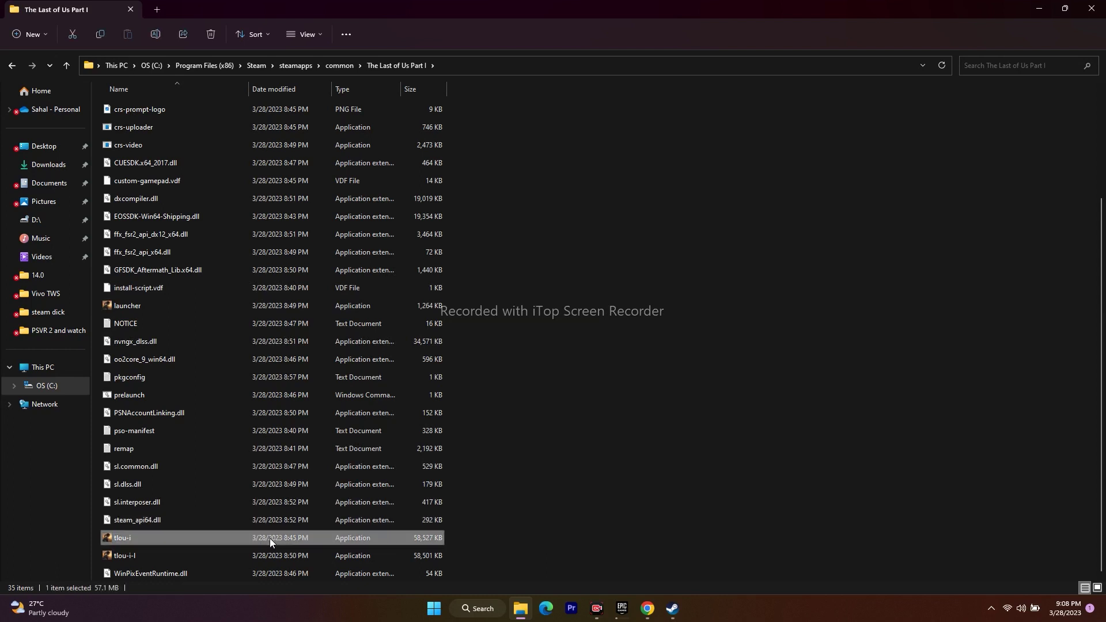
{"action": "left_click", "coordinate": [605, 458]}
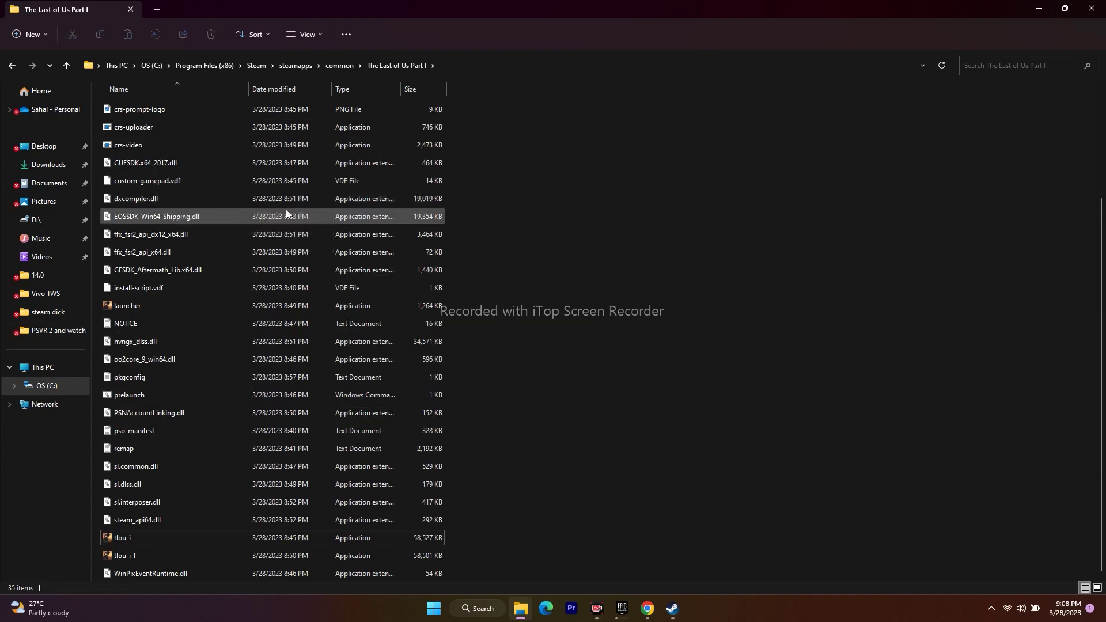
{"action": "left_click", "coordinate": [1101, 13]}
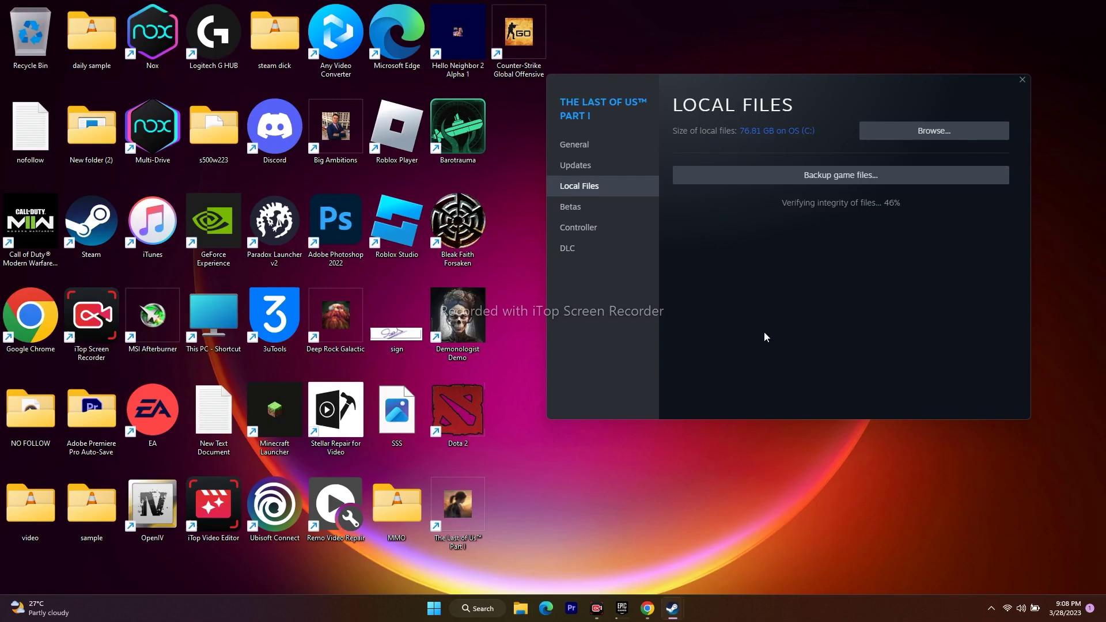
Switch back to Steam, browse The Last of Us Part I's local files to view its install folder, and close the folder window.
{"action": "left_click", "coordinate": [569, 544]}
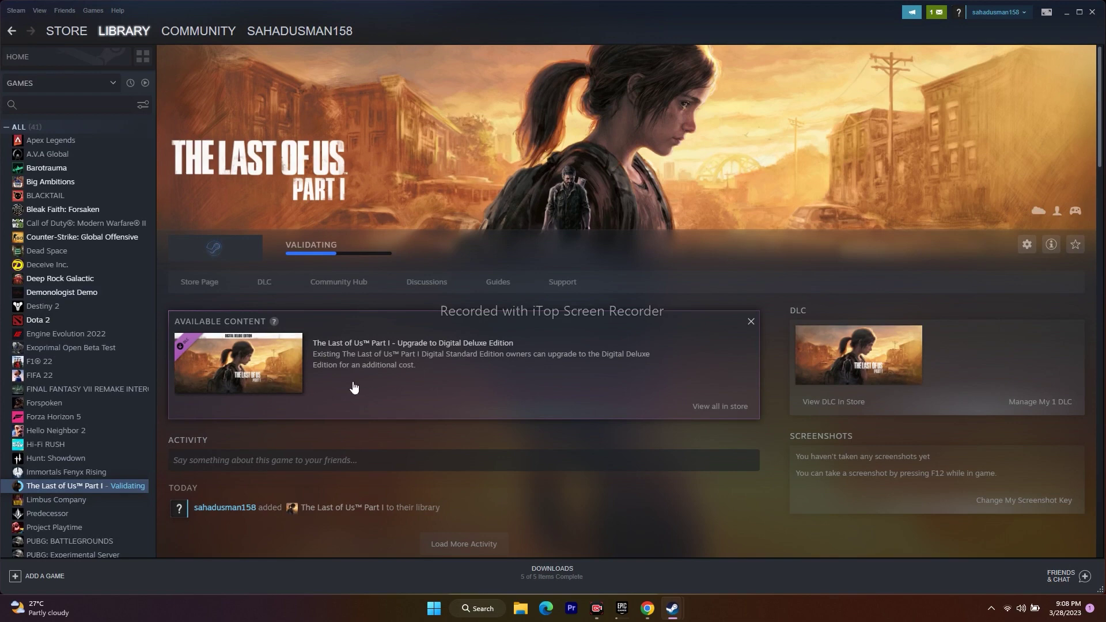
{"action": "right_click", "coordinate": [101, 487]}
{"action": "left_click", "coordinate": [131, 537]}
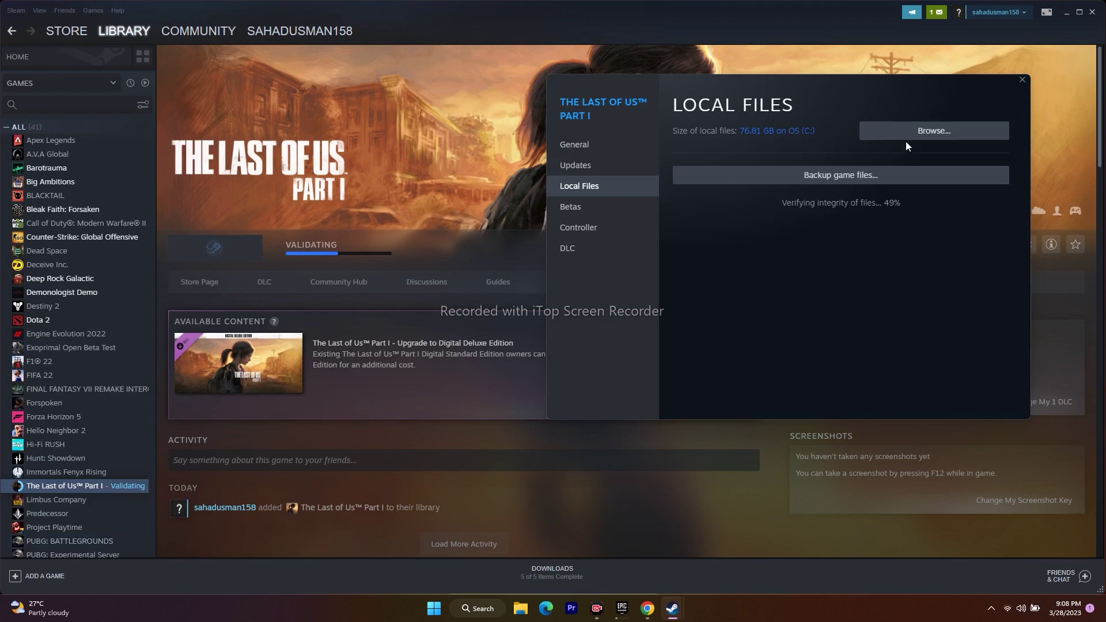
{"action": "left_click", "coordinate": [930, 132]}
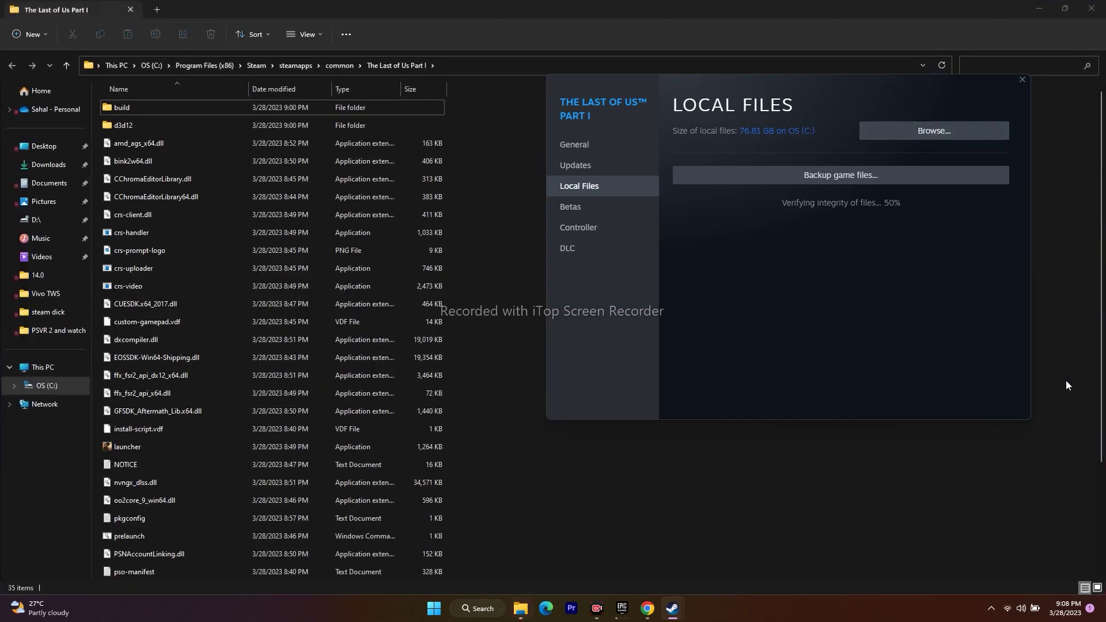
{"action": "left_click", "coordinate": [1071, 372]}
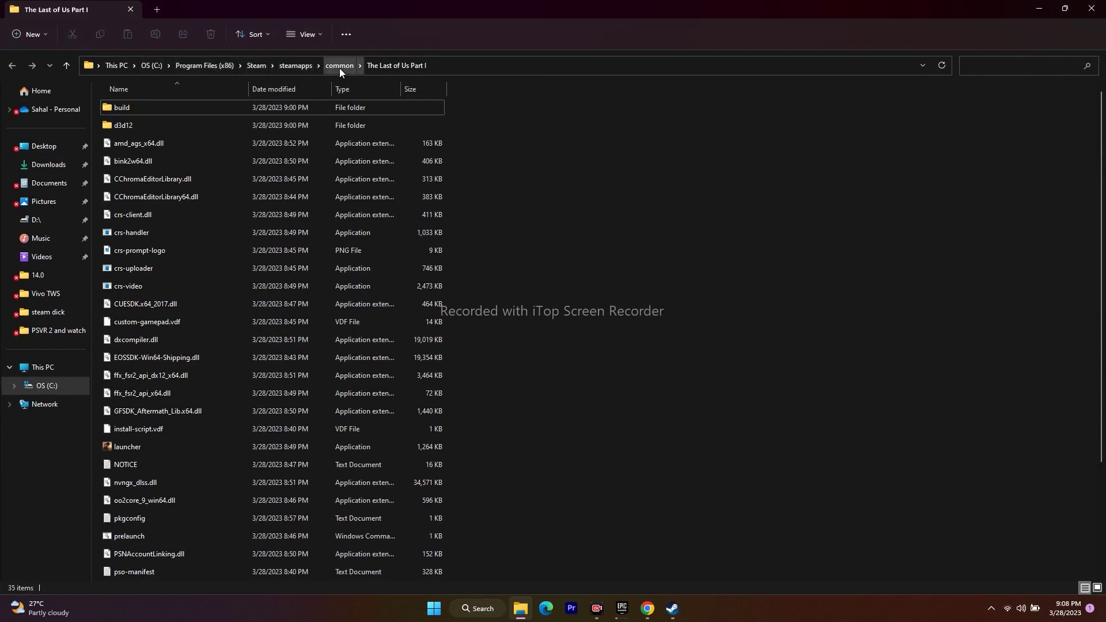
{"action": "scroll", "coordinate": [406, 378], "scroll_direction": "down", "scroll_amount": 3}
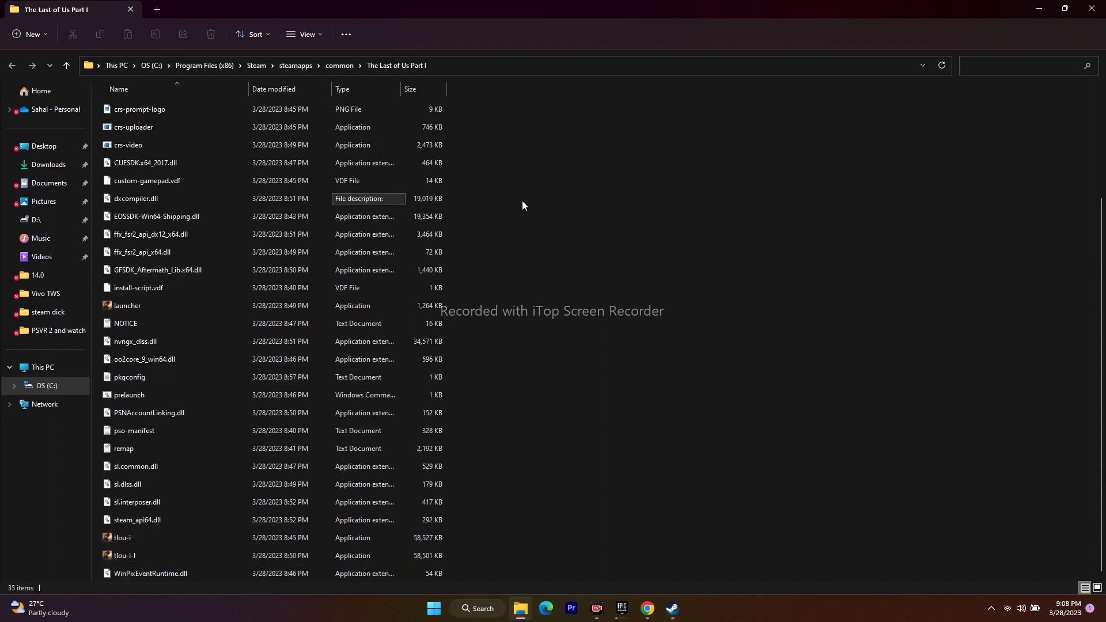
{"action": "left_click", "coordinate": [1091, 8]}
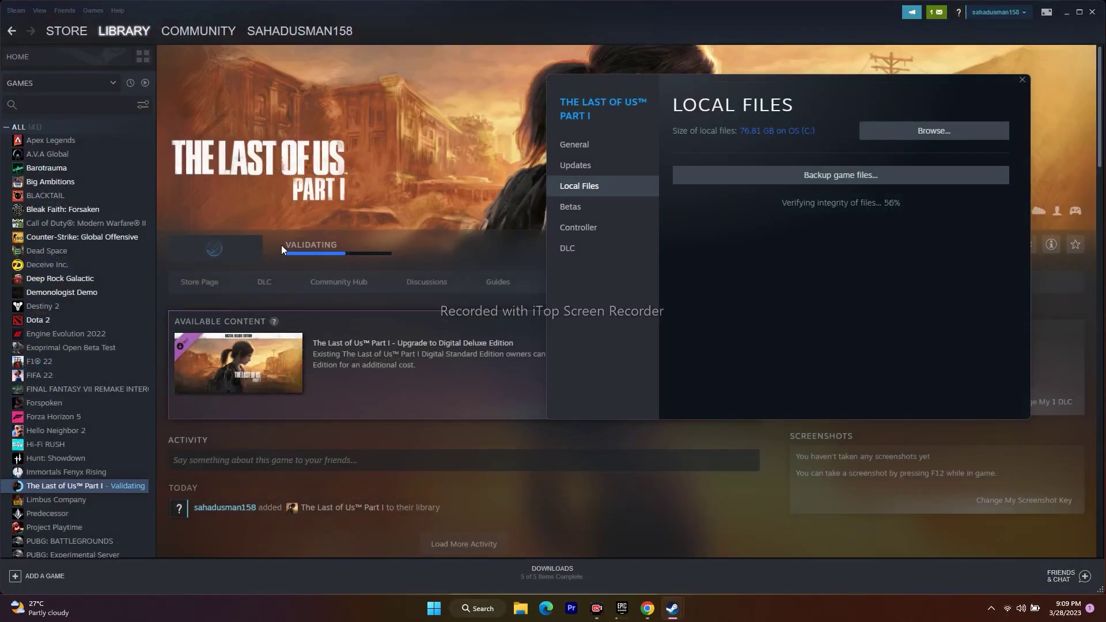
Reopen The Last of Us Part I's install folder by browsing local files from its Steam properties.
{"action": "mouse_move", "coordinate": [621, 605]}
{"action": "left_click", "coordinate": [107, 493]}
{"action": "right_click", "coordinate": [116, 499]}
{"action": "left_click", "coordinate": [136, 544]}
{"action": "left_click", "coordinate": [986, 135]}
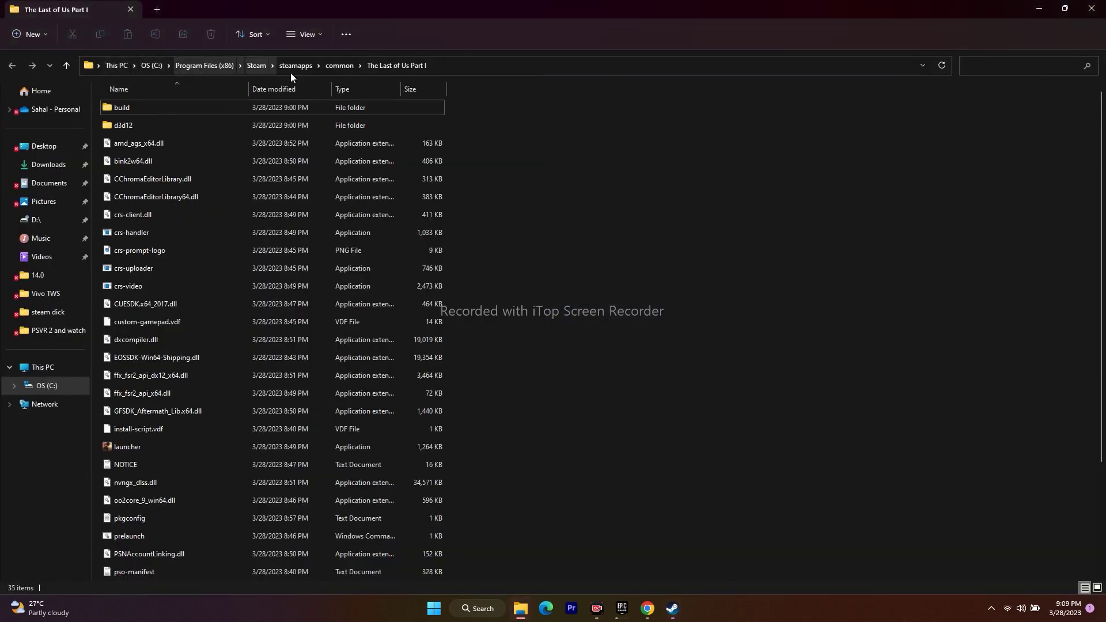
Set the tlou-i application in the game folder to run as an administrator through its compatibility properties, and apply the change.
{"action": "scroll", "coordinate": [558, 333], "scroll_direction": "down", "scroll_amount": 3}
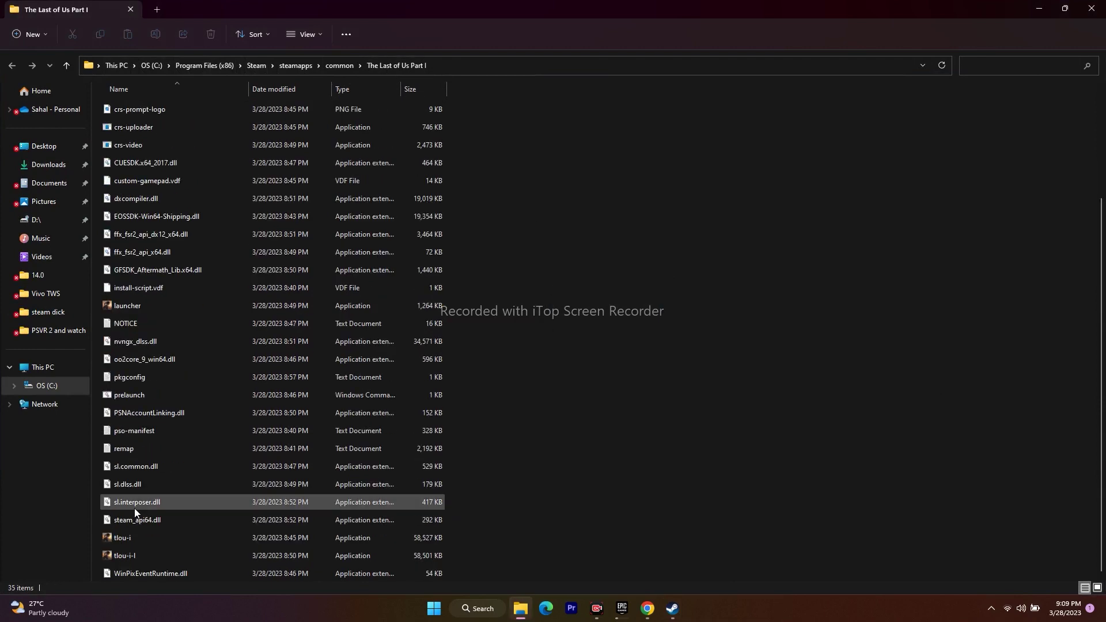
{"action": "left_click", "coordinate": [137, 538]}
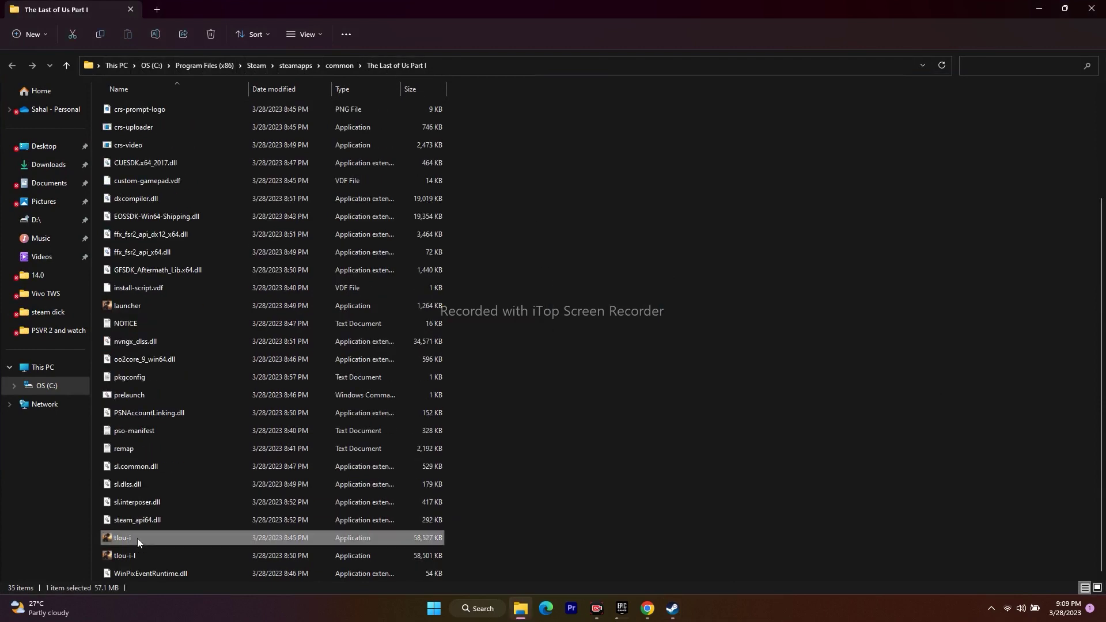
{"action": "right_click", "coordinate": [137, 538]}
{"action": "left_click", "coordinate": [203, 527]}
{"action": "left_click", "coordinate": [250, 521]}
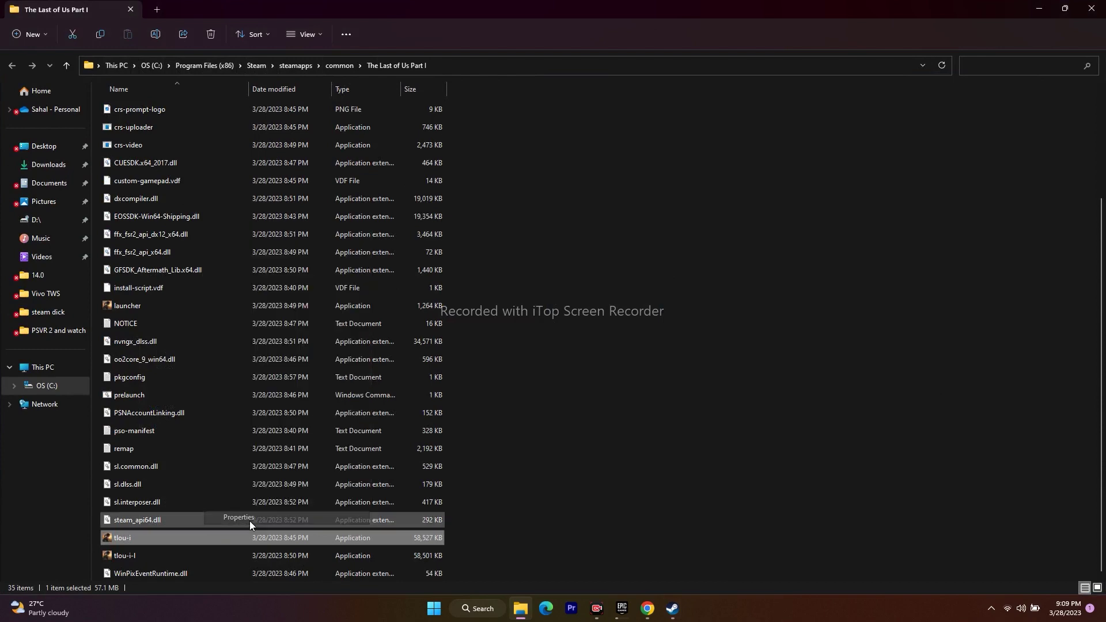
{"action": "left_click_drag", "start_coordinate": [295, 291], "coordinate": [594, 157]}
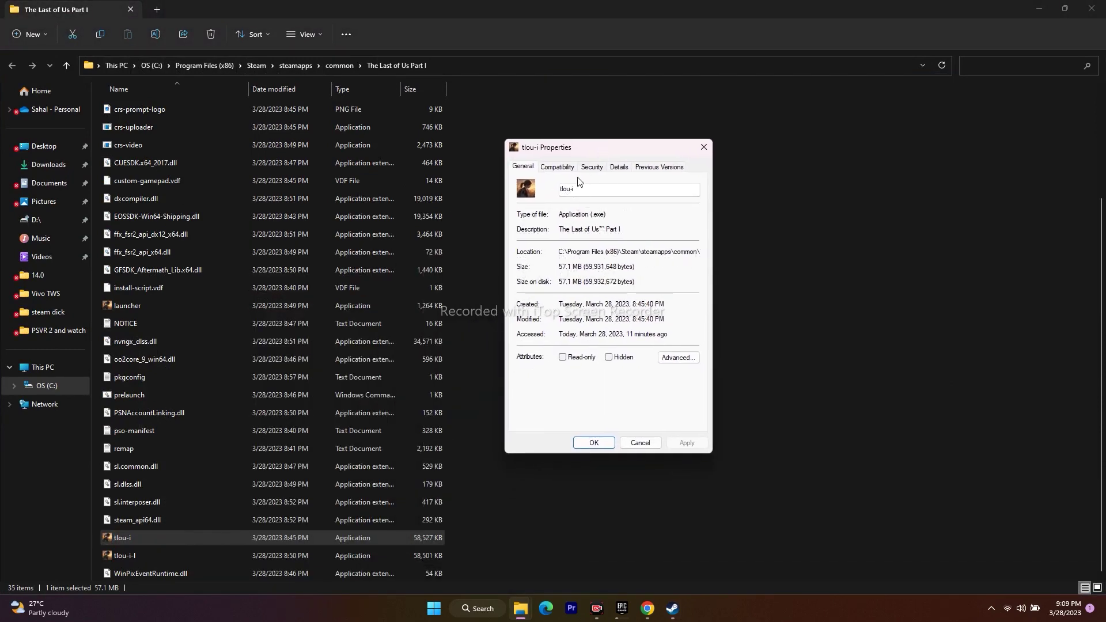
{"action": "left_click", "coordinate": [558, 166]}
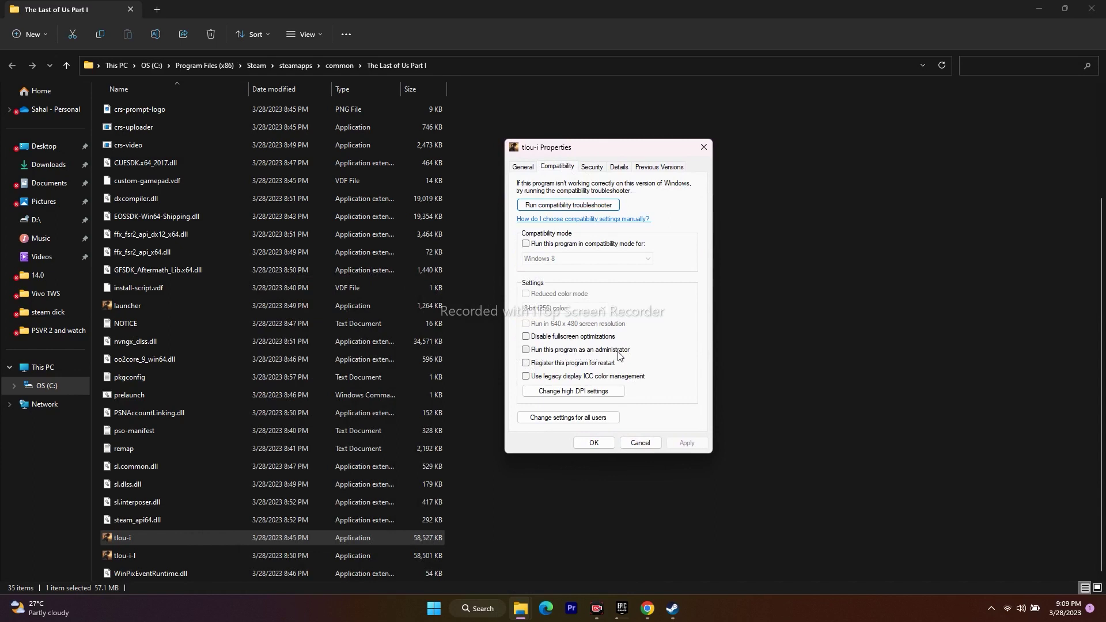
{"action": "left_click", "coordinate": [686, 442]}
{"action": "left_click", "coordinate": [593, 442]}
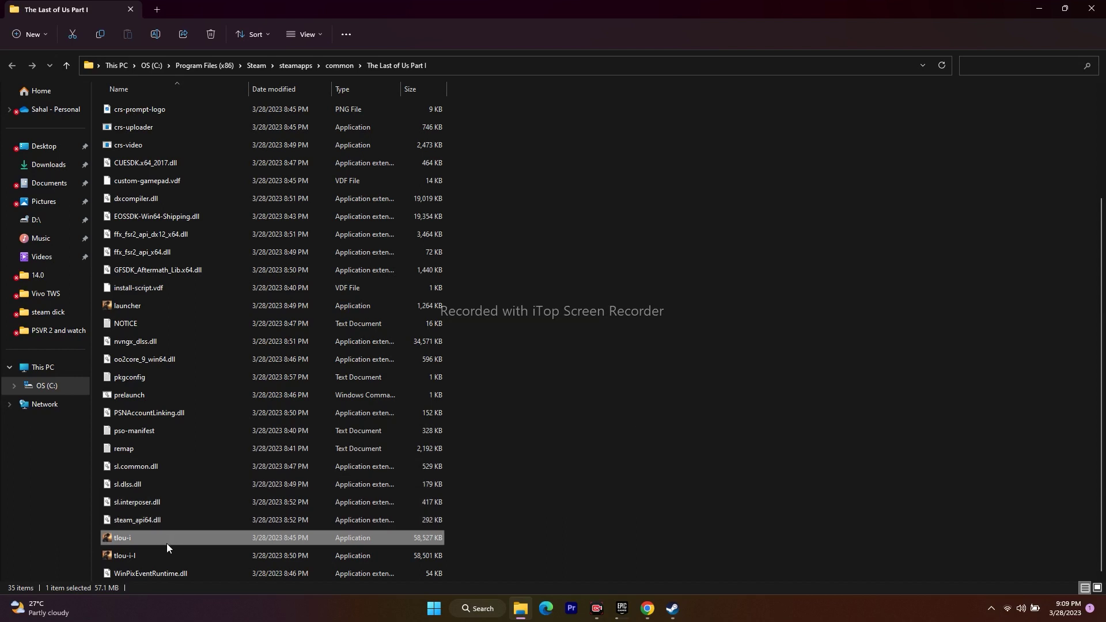
Enable compatibility mode for tlou-i with Windows 7 selected, and apply the change.
{"action": "right_click", "coordinate": [149, 538]}
{"action": "left_click", "coordinate": [220, 526]}
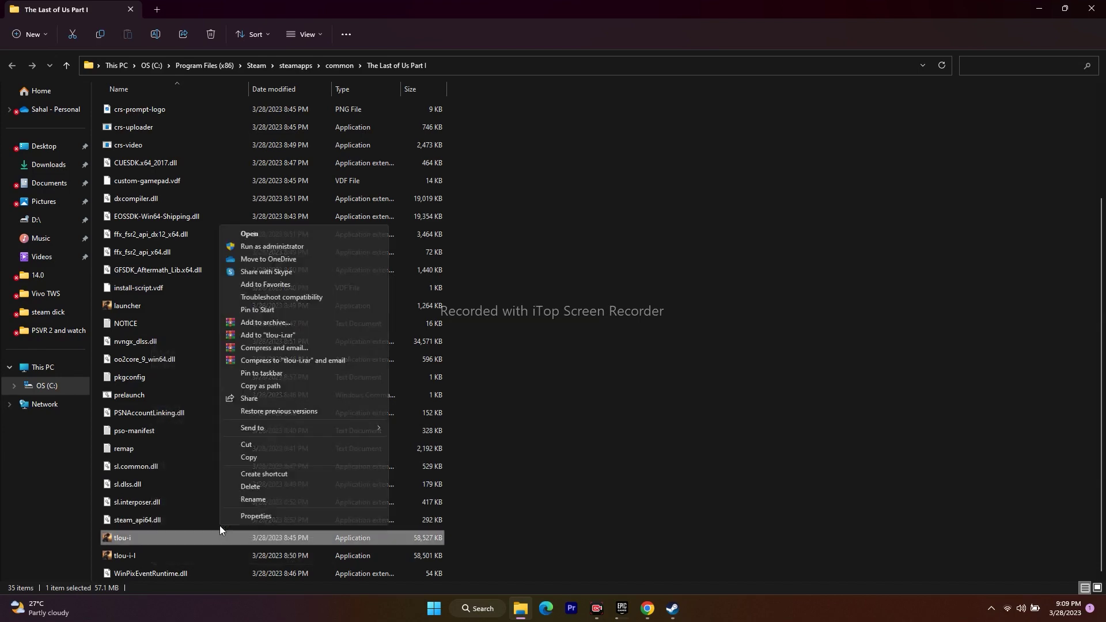
{"action": "left_click", "coordinate": [269, 517]}
{"action": "left_click_drag", "start_coordinate": [369, 282], "coordinate": [711, 151]}
{"action": "left_click", "coordinate": [628, 171]}
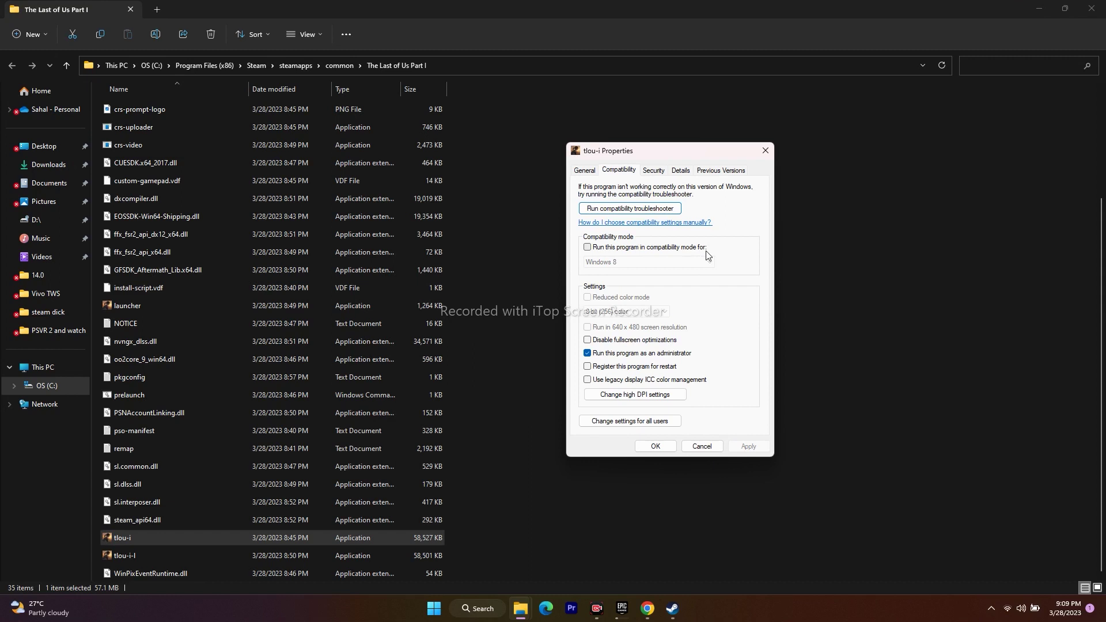
{"action": "left_click", "coordinate": [588, 247]}
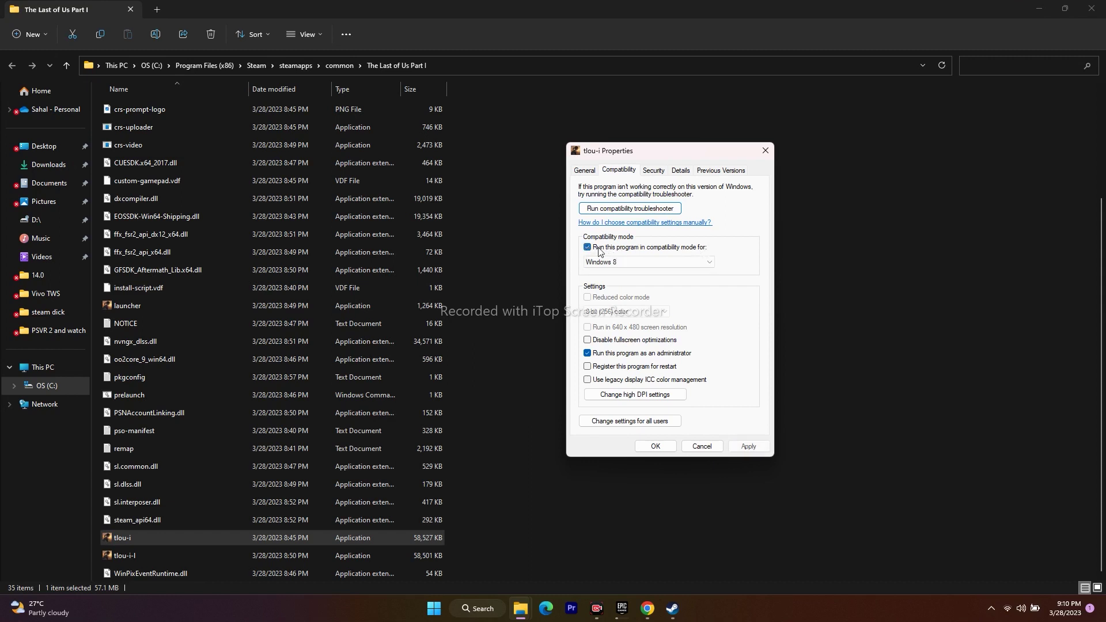
{"action": "left_click", "coordinate": [629, 266]}
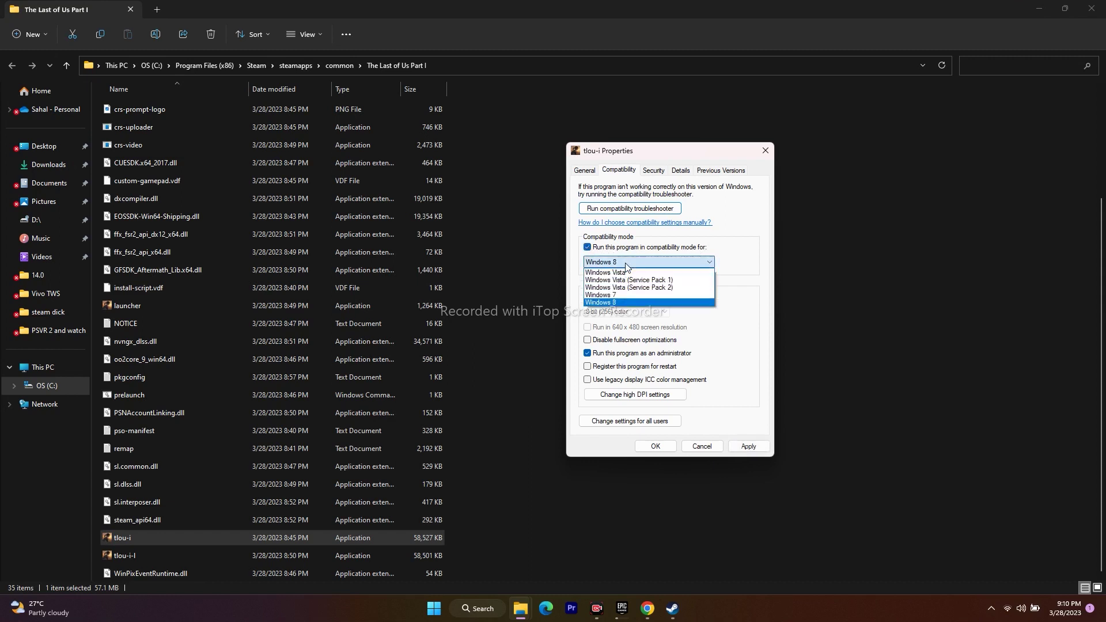
{"action": "left_click", "coordinate": [621, 295]}
{"action": "left_click", "coordinate": [752, 445]}
{"action": "left_click", "coordinate": [656, 446]}
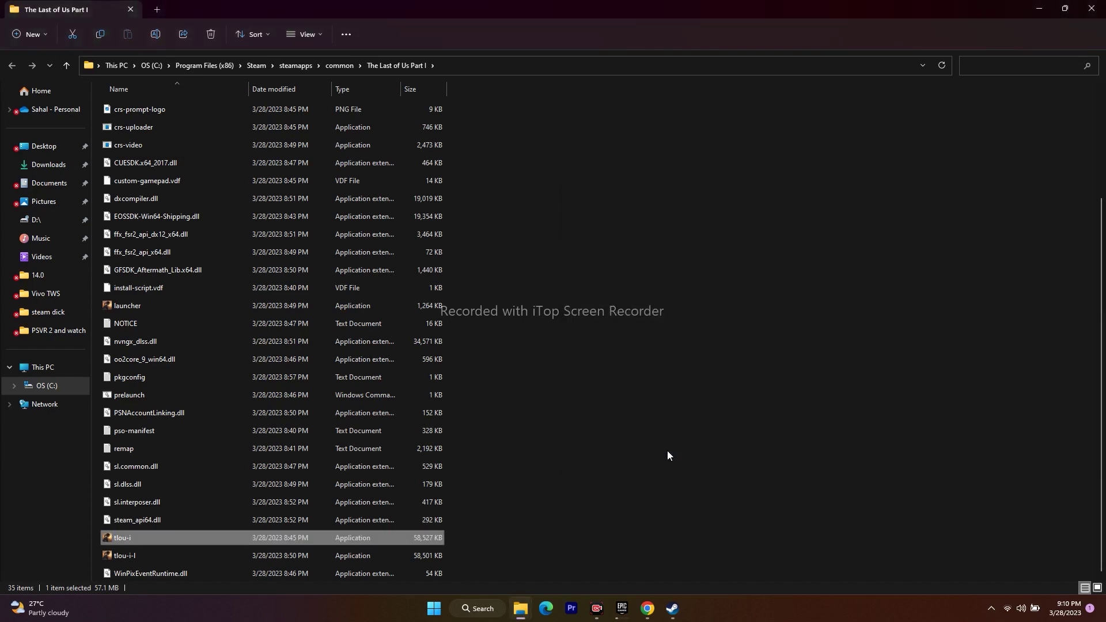
Change tlou-i's compatibility mode to Windows 8 in its properties and apply the change.
{"action": "right_click", "coordinate": [236, 541]}
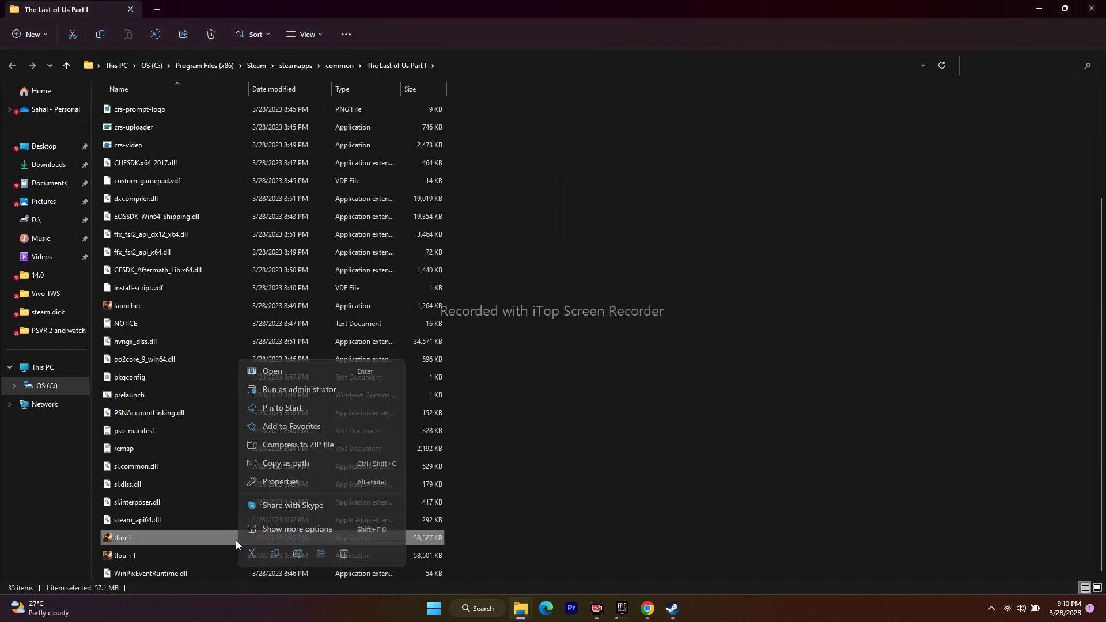
{"action": "left_click", "coordinate": [287, 531]}
{"action": "left_click", "coordinate": [361, 520]}
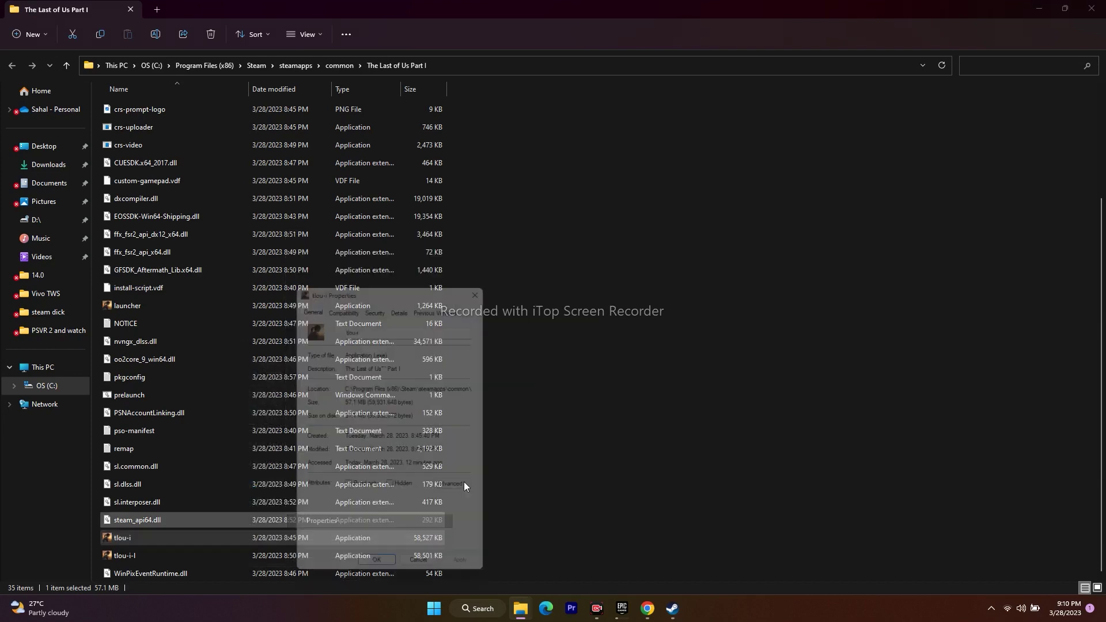
{"action": "left_click_drag", "start_coordinate": [415, 281], "coordinate": [692, 173]}
{"action": "left_click", "coordinate": [627, 191]}
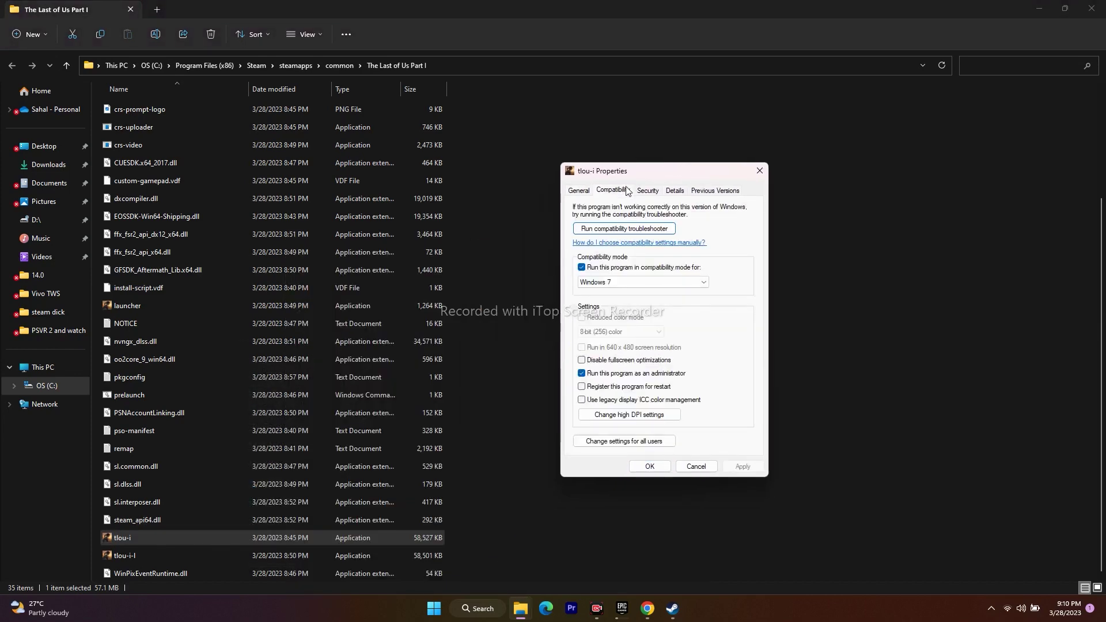
{"action": "left_click", "coordinate": [604, 286]}
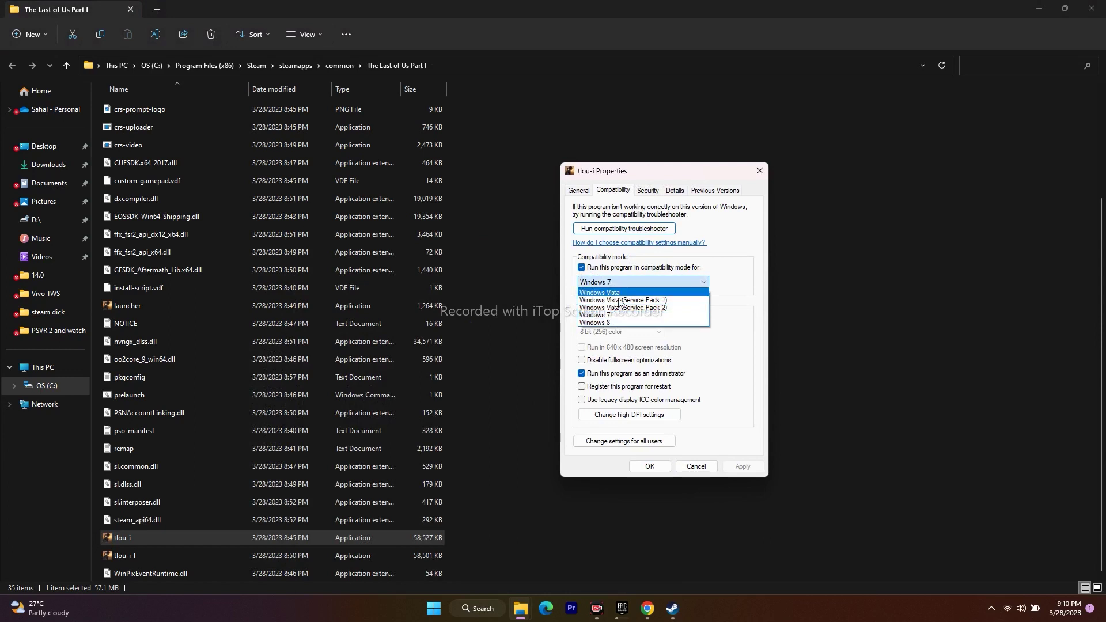
{"action": "left_click", "coordinate": [615, 323]}
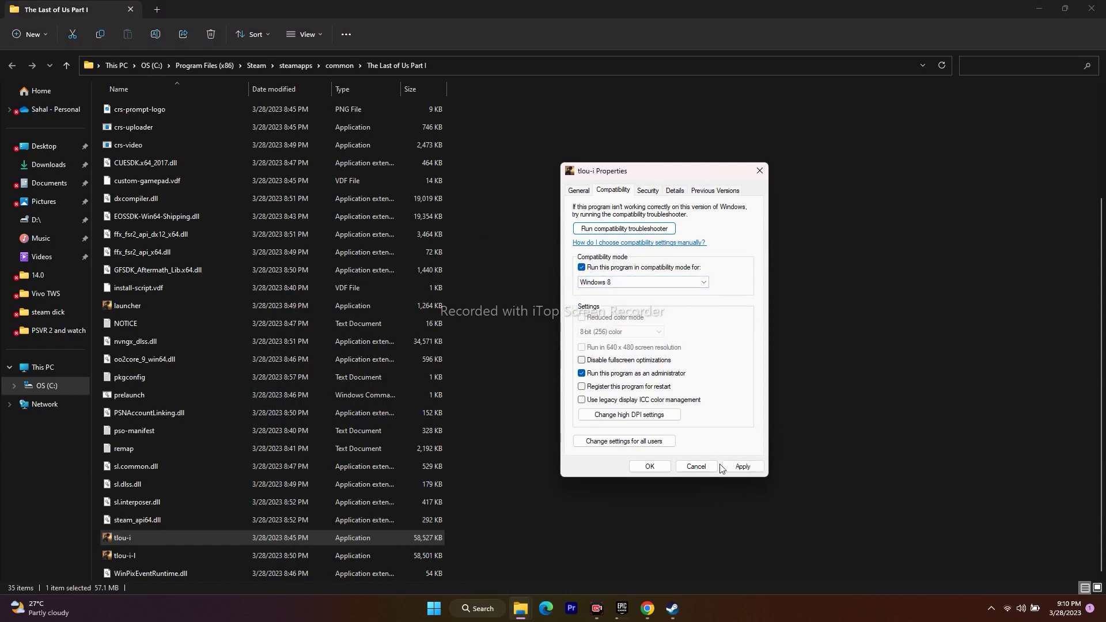
{"action": "left_click", "coordinate": [743, 467]}
{"action": "left_click", "coordinate": [649, 467]}
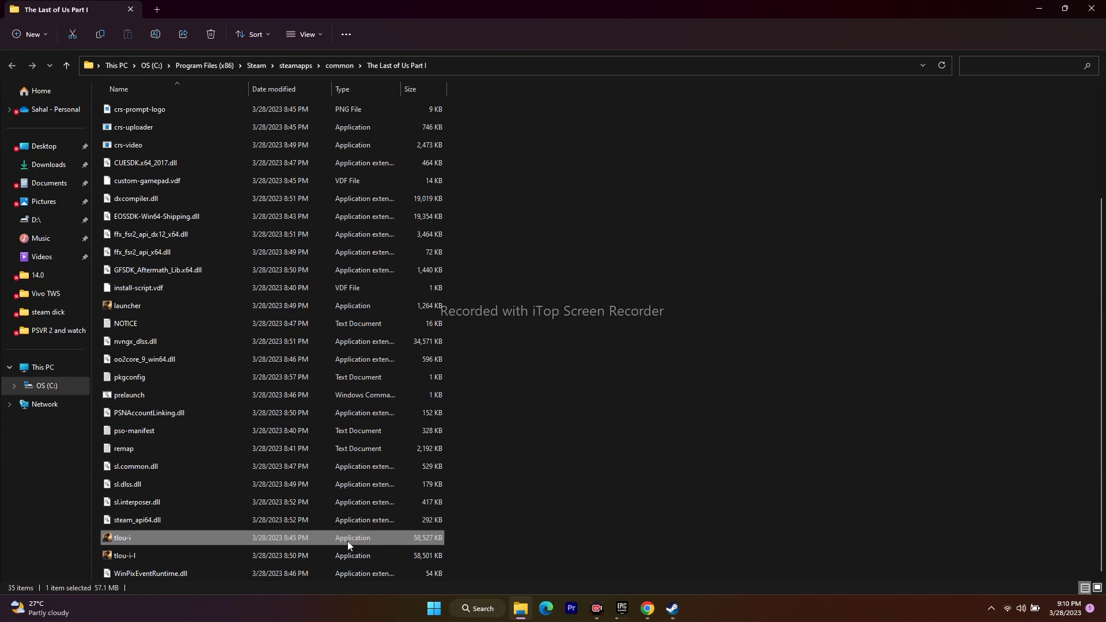
Turn off compatibility mode in tlou-i's properties and apply the change.
{"action": "right_click", "coordinate": [307, 537]}
{"action": "left_click", "coordinate": [387, 526]}
{"action": "left_click", "coordinate": [483, 517]}
{"action": "left_click_drag", "start_coordinate": [547, 279], "coordinate": [736, 190]}
{"action": "left_click", "coordinate": [625, 213]}
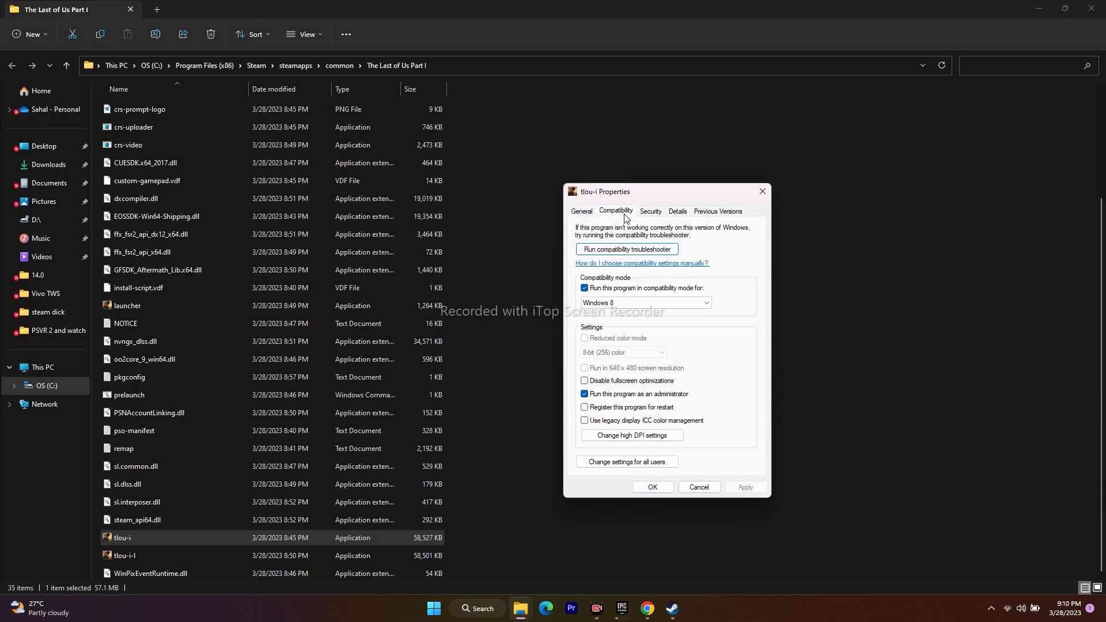
{"action": "left_click", "coordinate": [584, 288]}
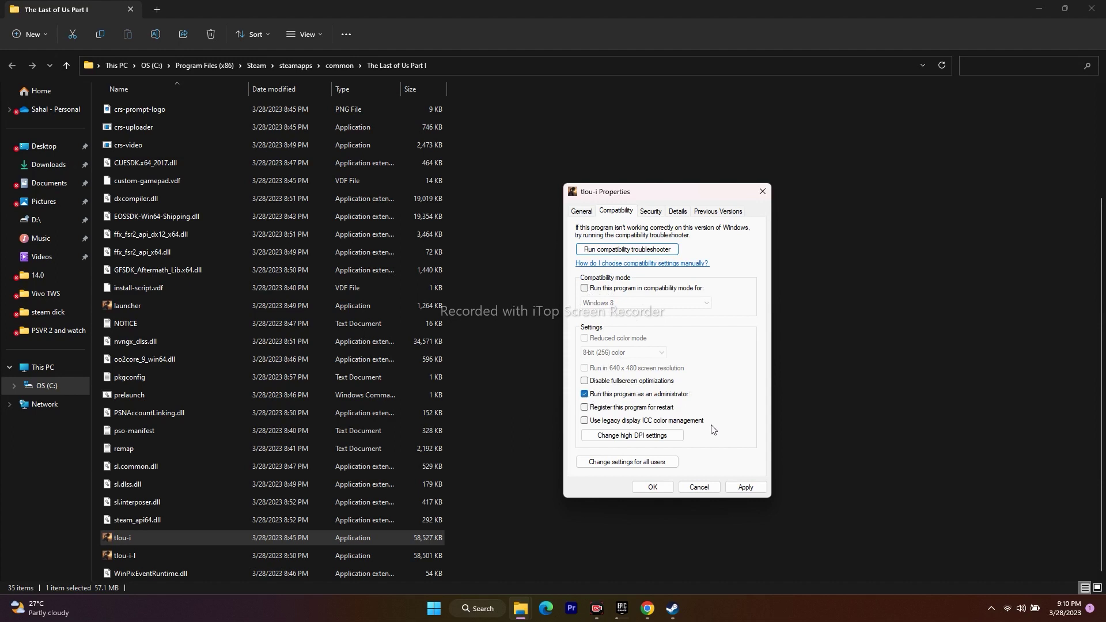
{"action": "left_click", "coordinate": [744, 487]}
{"action": "left_click", "coordinate": [662, 492]}
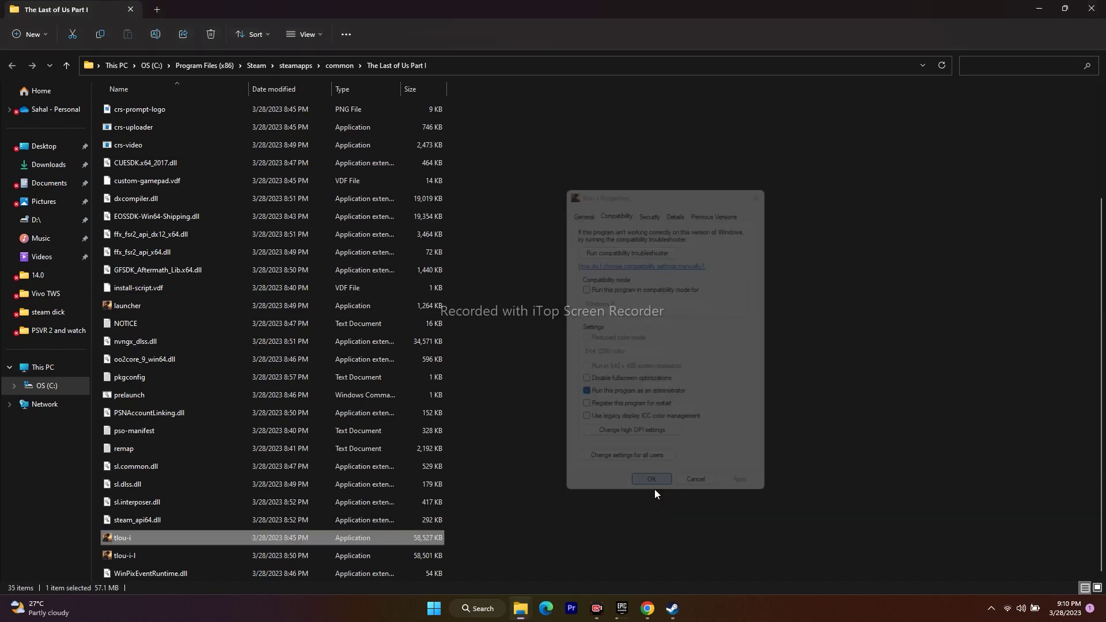
Close the game folder window and minimize the main Steam window, keeping the game's Local Files window in view.
{"action": "left_click", "coordinate": [1091, 11]}
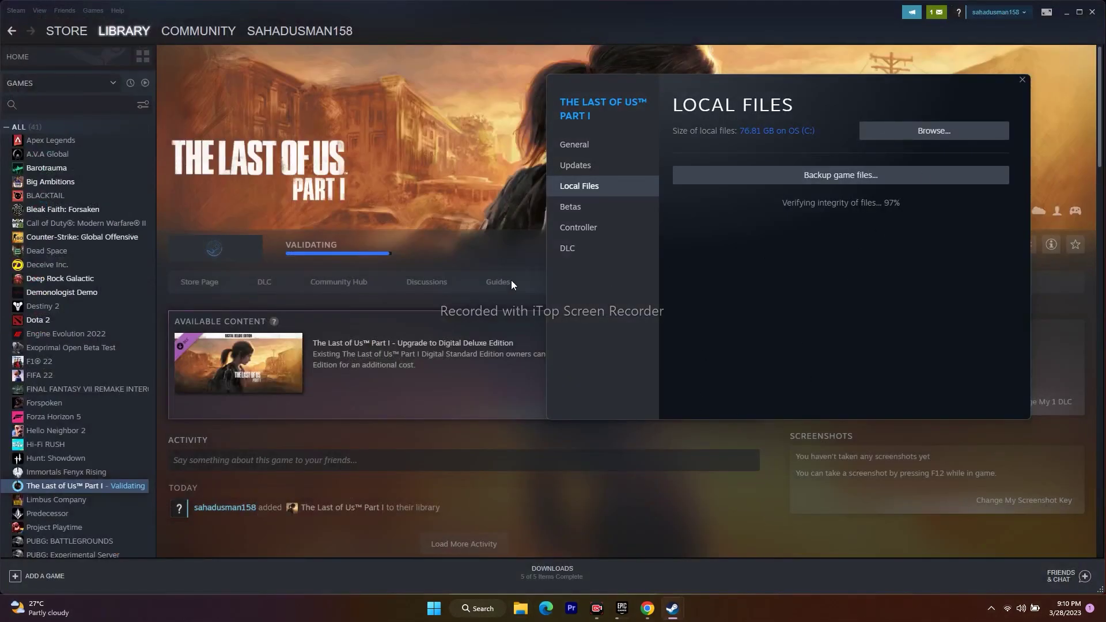
{"action": "left_click_drag", "start_coordinate": [842, 85], "coordinate": [820, 223]}
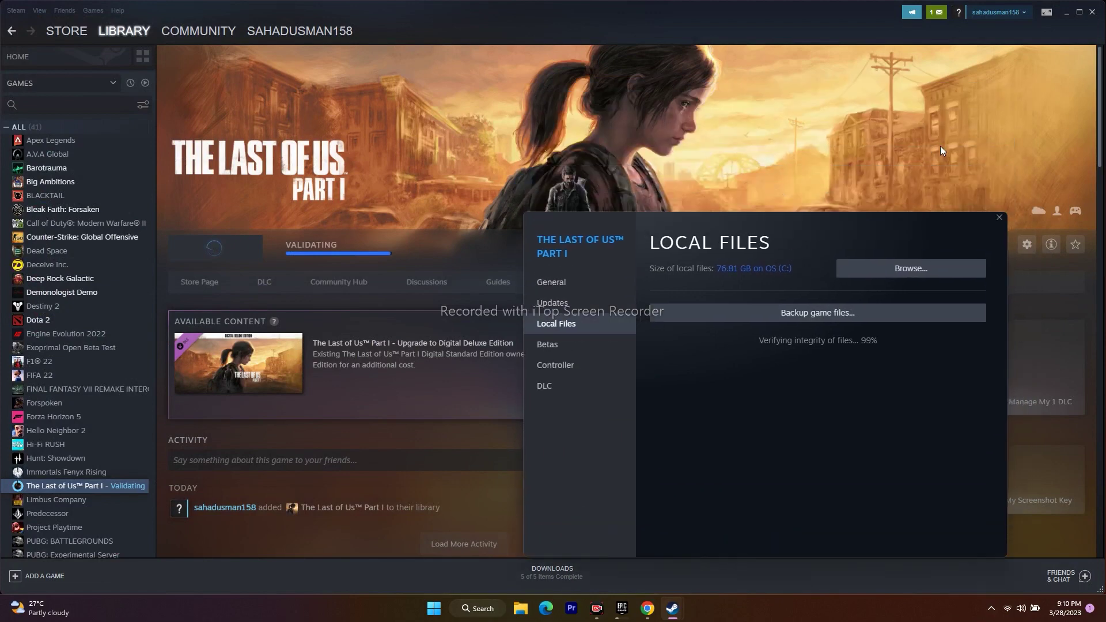
{"action": "left_click", "coordinate": [1065, 14]}
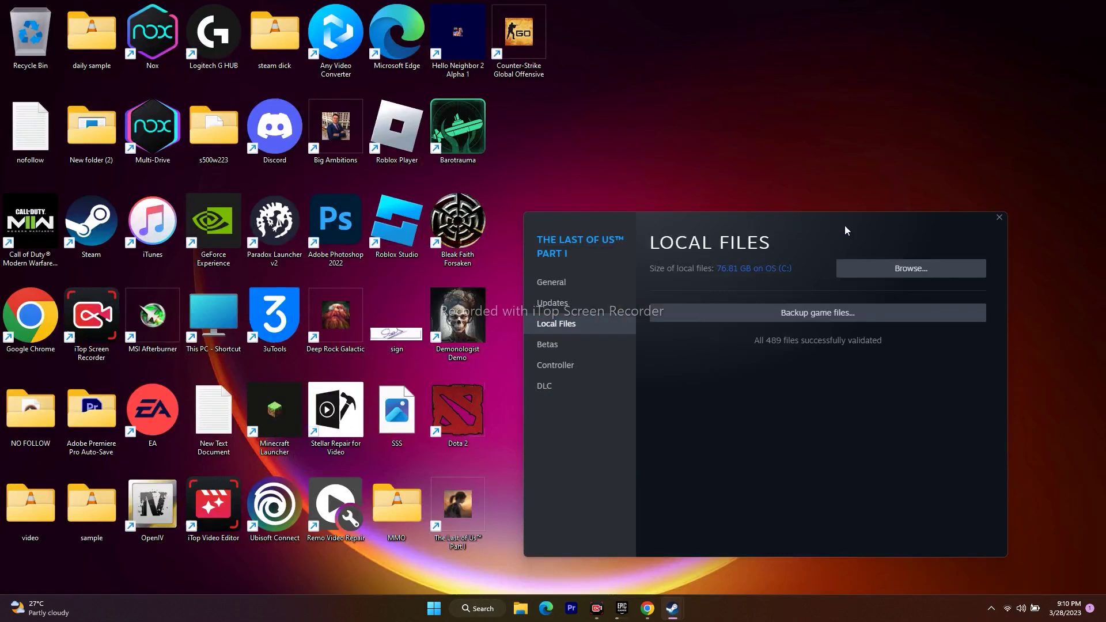
{"action": "left_click_drag", "start_coordinate": [921, 230], "coordinate": [934, 134]}
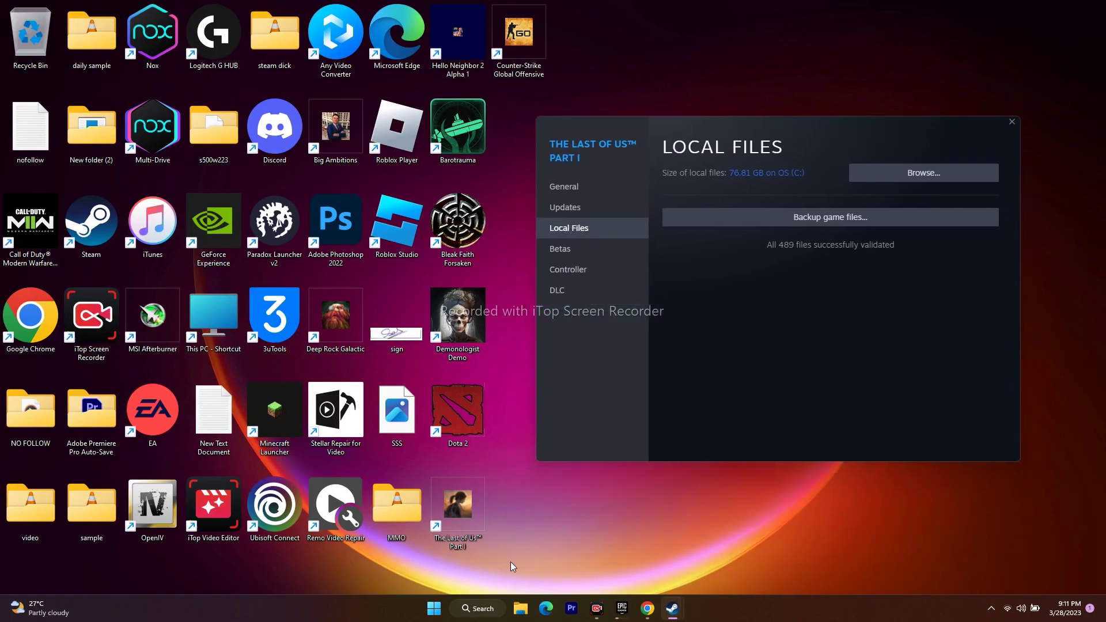
Open the Language & region page in Windows Settings, view the list of installable languages, and cancel without adding one.
{"action": "left_click", "coordinate": [478, 610]}
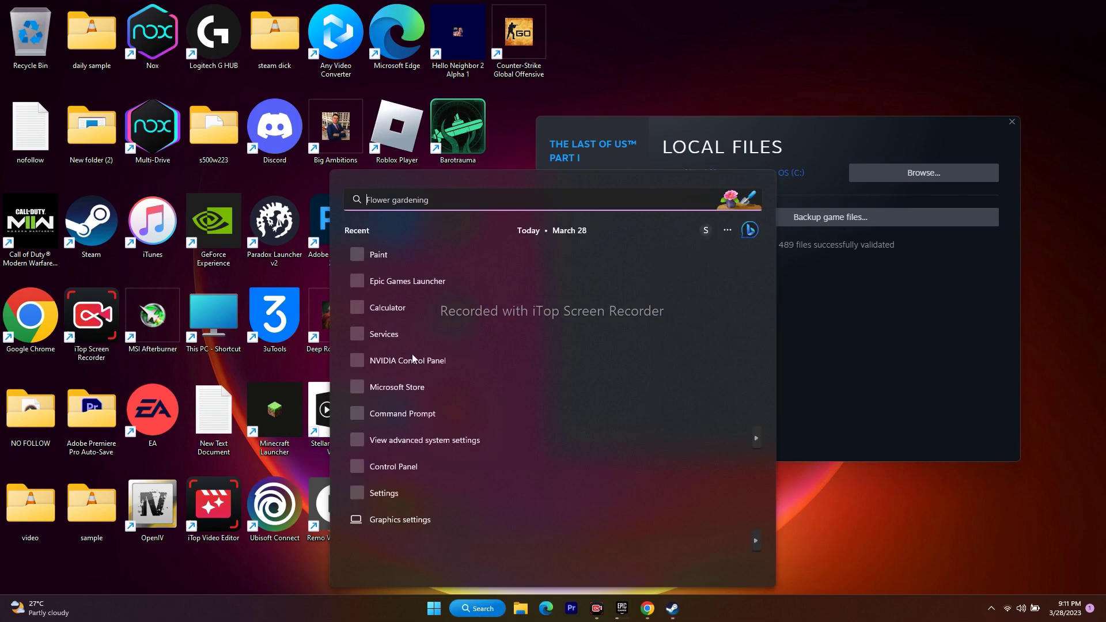
{"action": "left_click", "coordinate": [403, 493]}
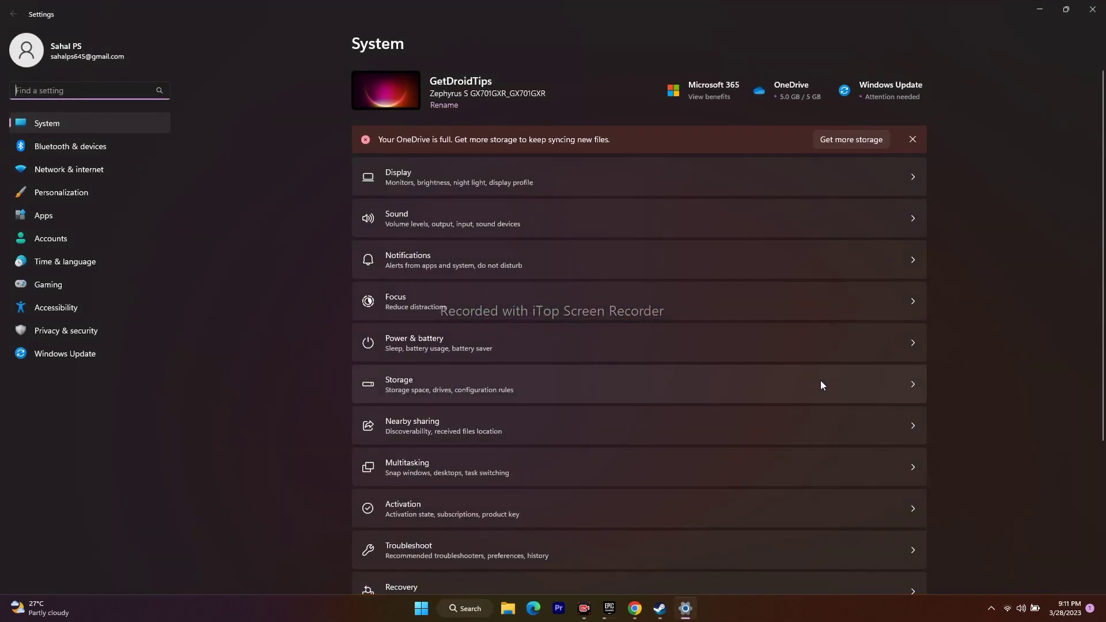
{"action": "left_click", "coordinate": [75, 261]}
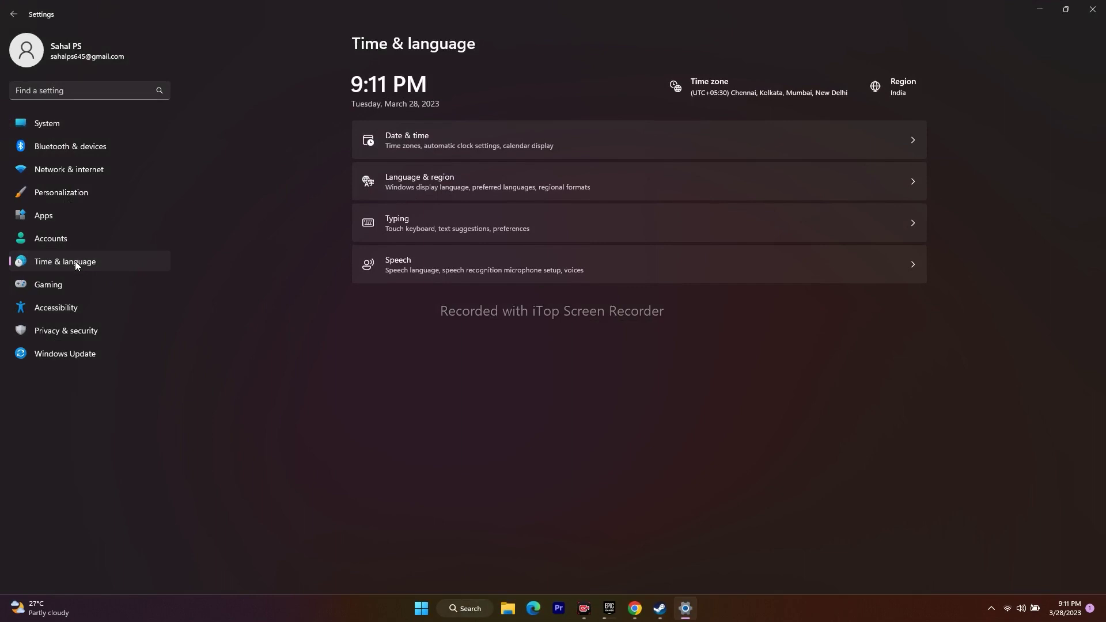
{"action": "left_click", "coordinate": [468, 182]}
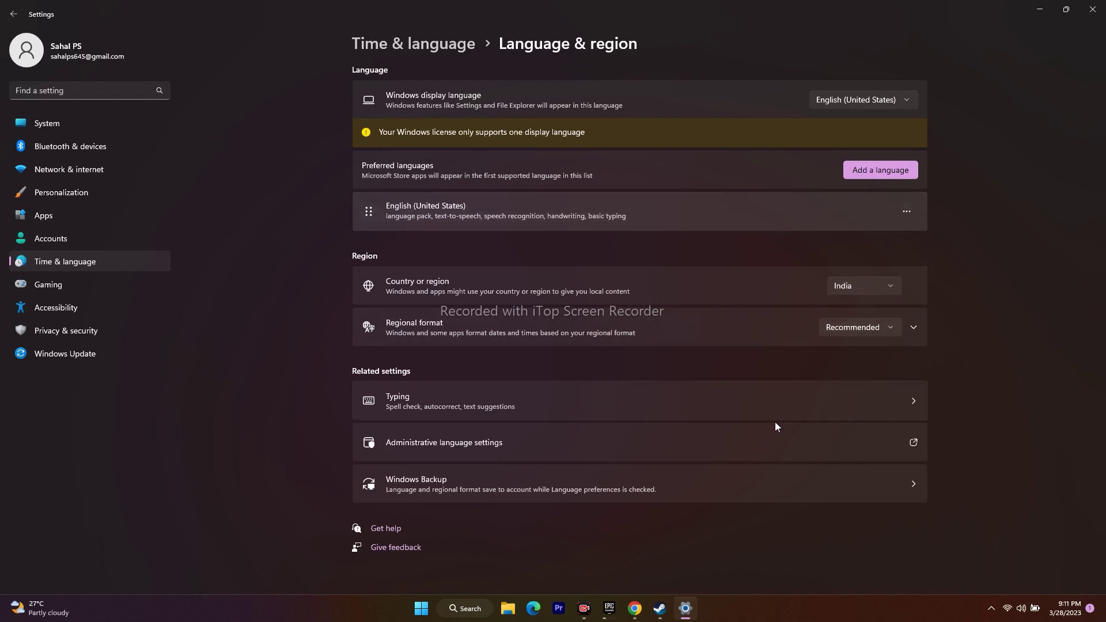
{"action": "left_click", "coordinate": [884, 171]}
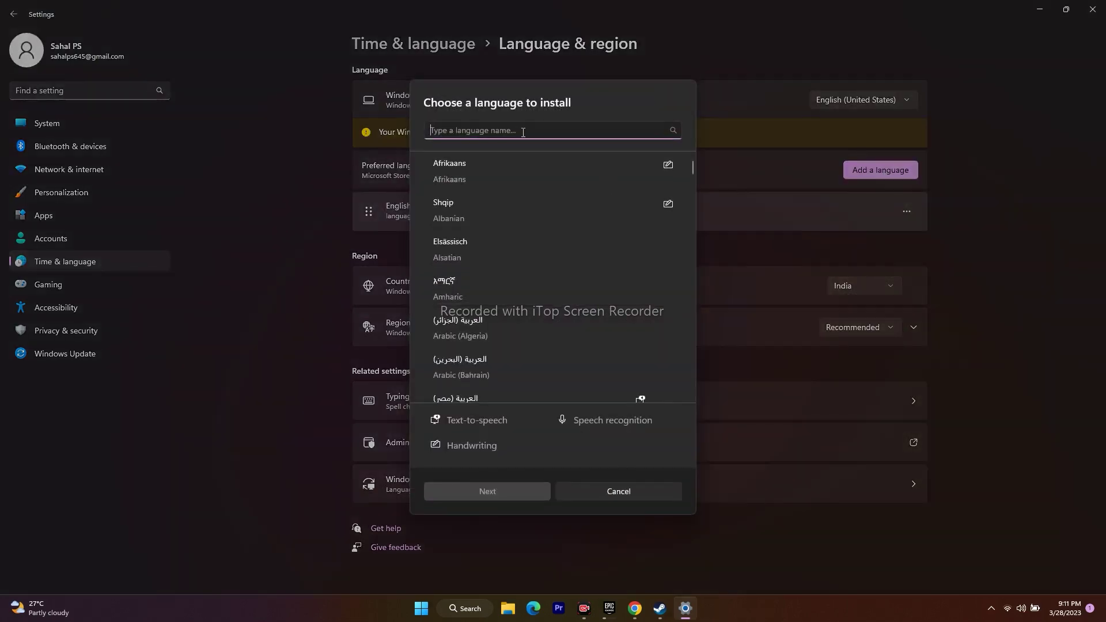
{"action": "left_click", "coordinate": [639, 493]}
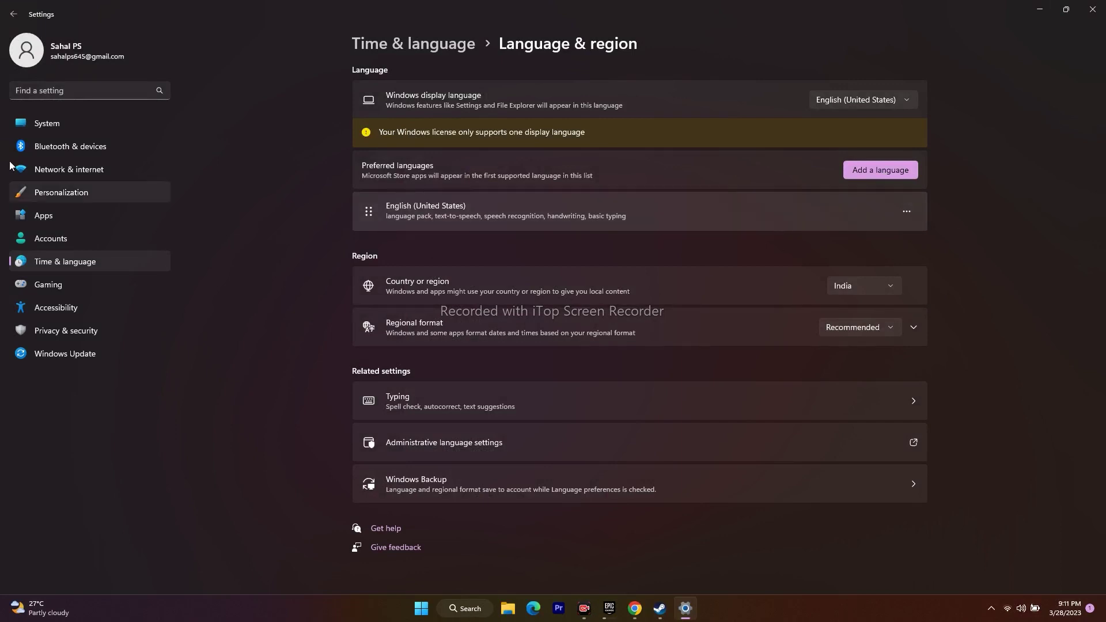
Check the automatic time and time zone options on the Date & time page, and close Settings.
{"action": "left_click", "coordinate": [13, 14]}
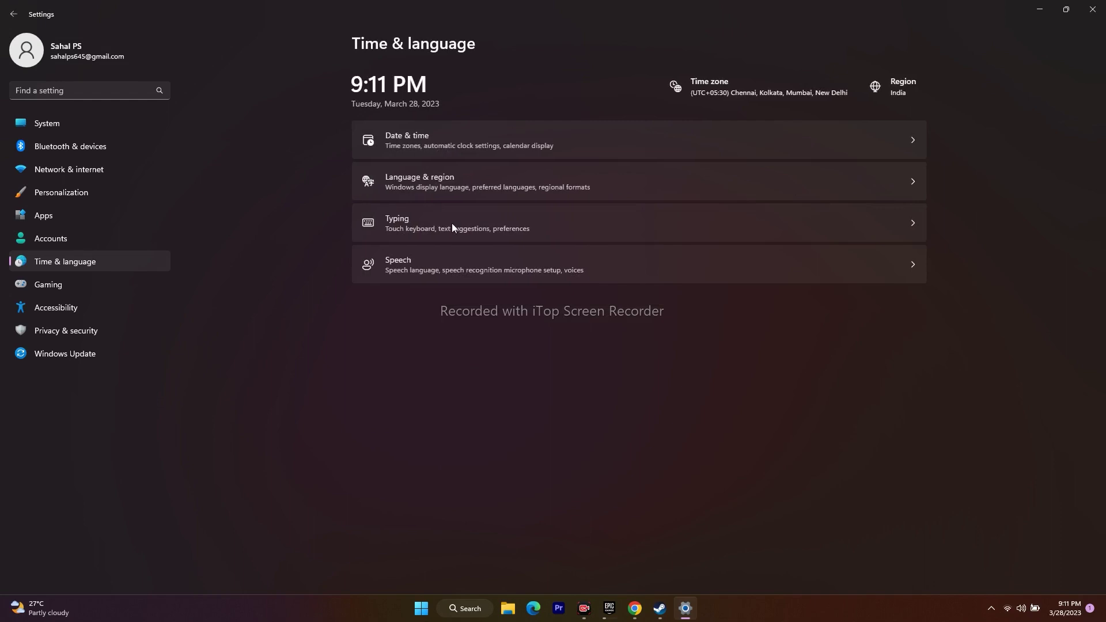
{"action": "left_click", "coordinate": [406, 135]}
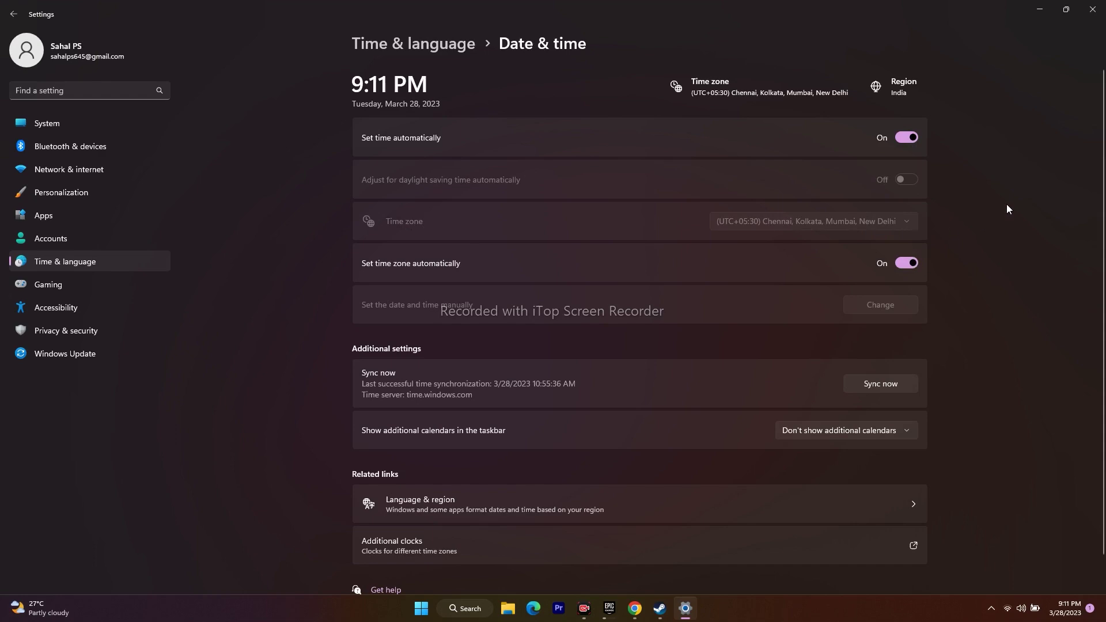
{"action": "left_click", "coordinate": [1093, 9]}
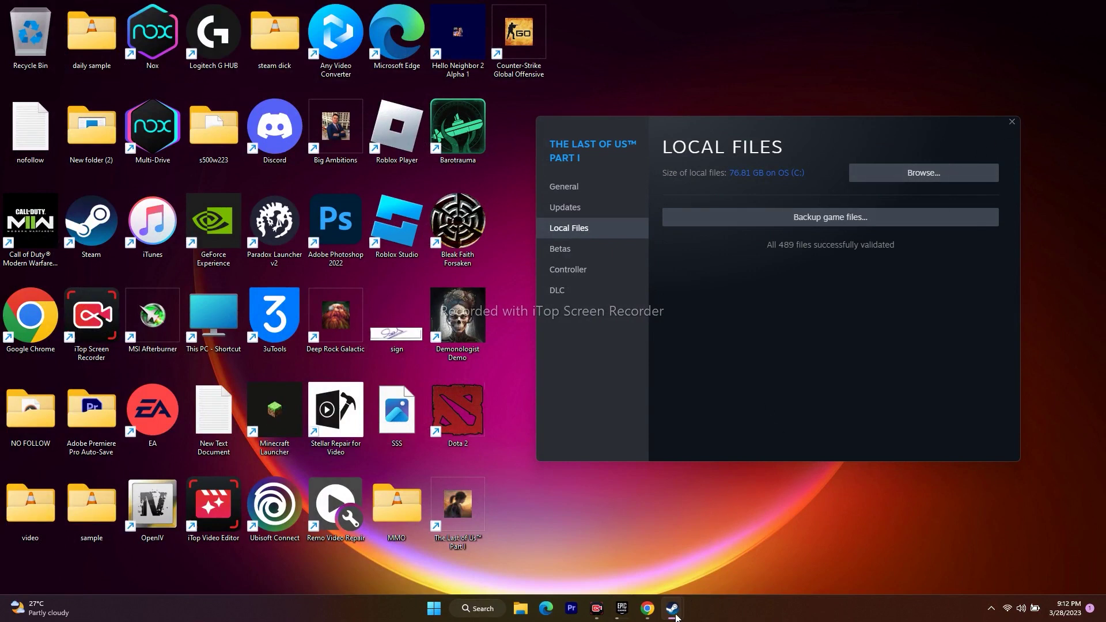
Switch back to Steam and close The Last of Us Part I's properties window.
{"action": "mouse_move", "coordinate": [673, 608]}
{"action": "left_click", "coordinate": [611, 542]}
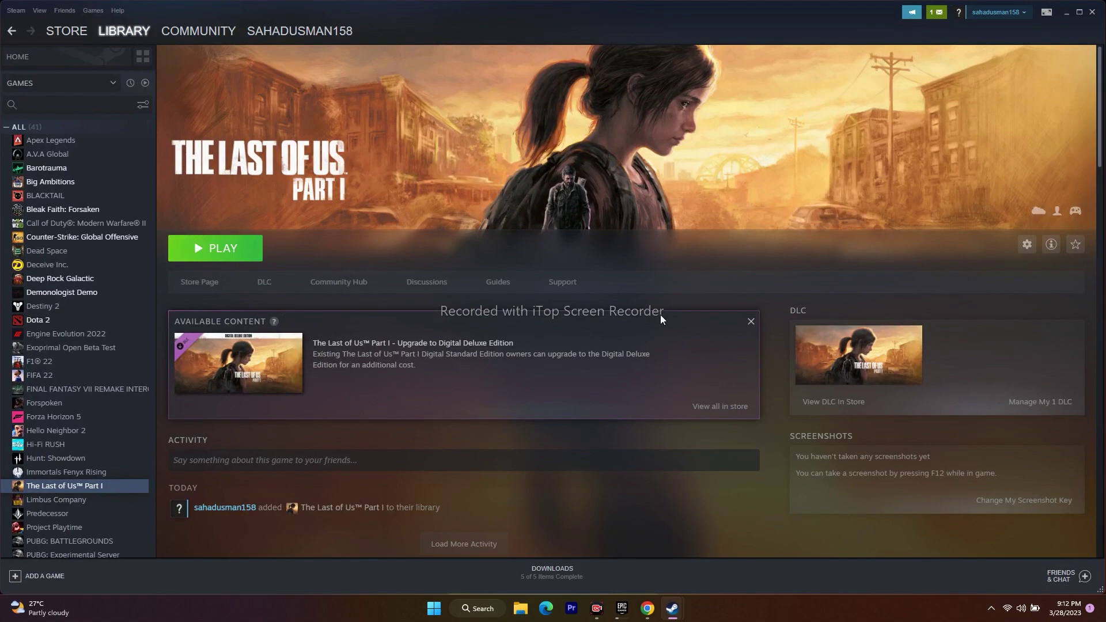
{"action": "mouse_move", "coordinate": [673, 608]}
{"action": "left_click", "coordinate": [765, 510]}
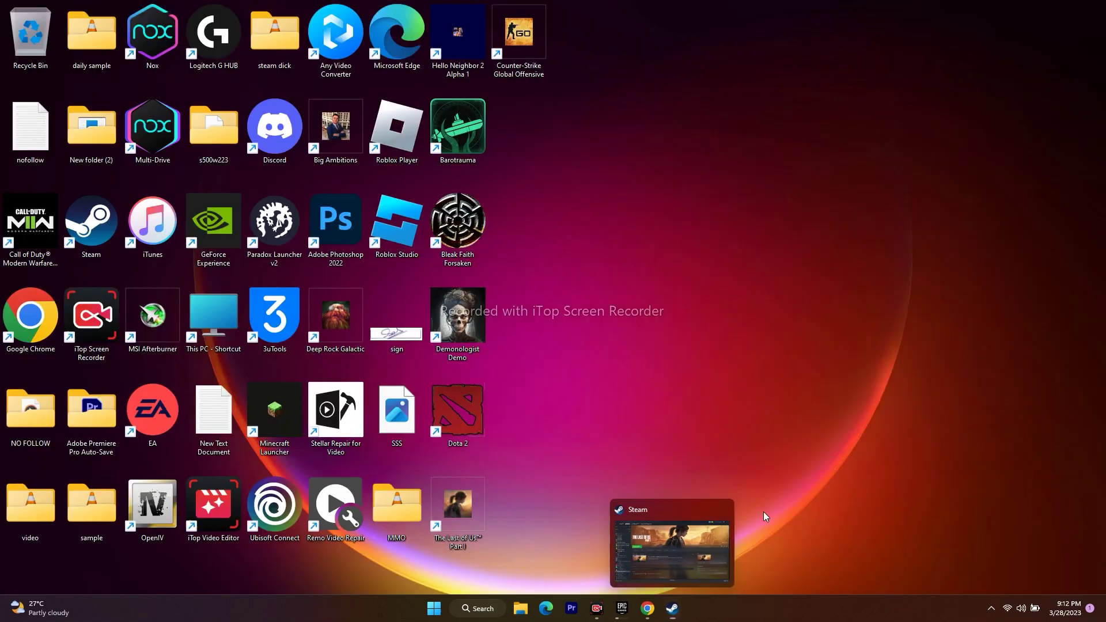
Switch to Steam, look through the library's game list, and minimize the window.
{"action": "left_click", "coordinate": [687, 559]}
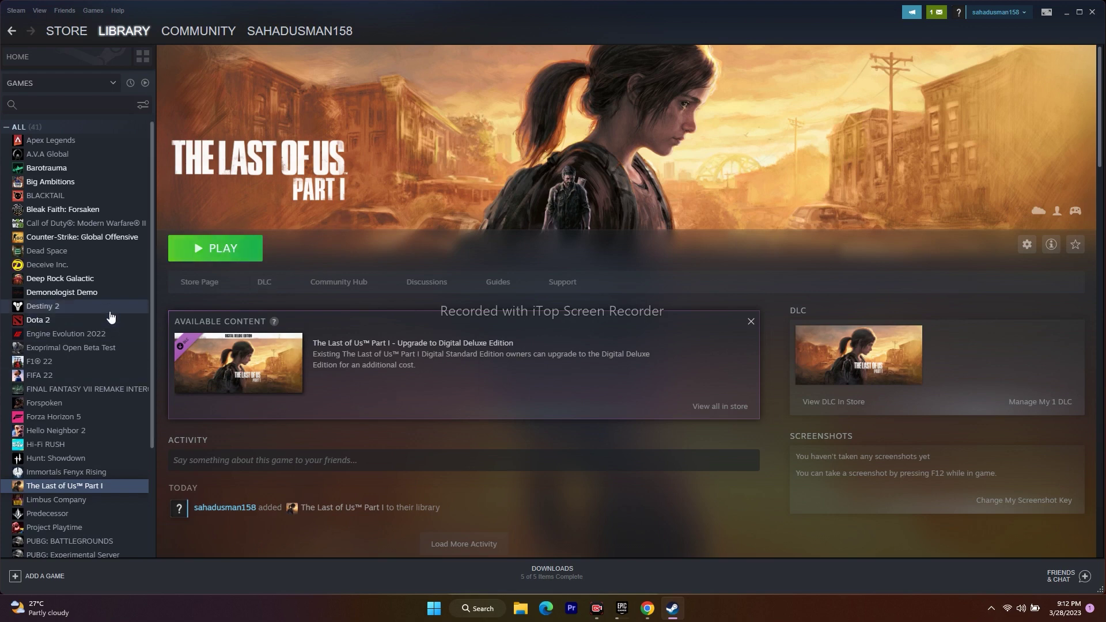
{"action": "scroll", "coordinate": [50, 455], "scroll_direction": "down", "scroll_amount": 3}
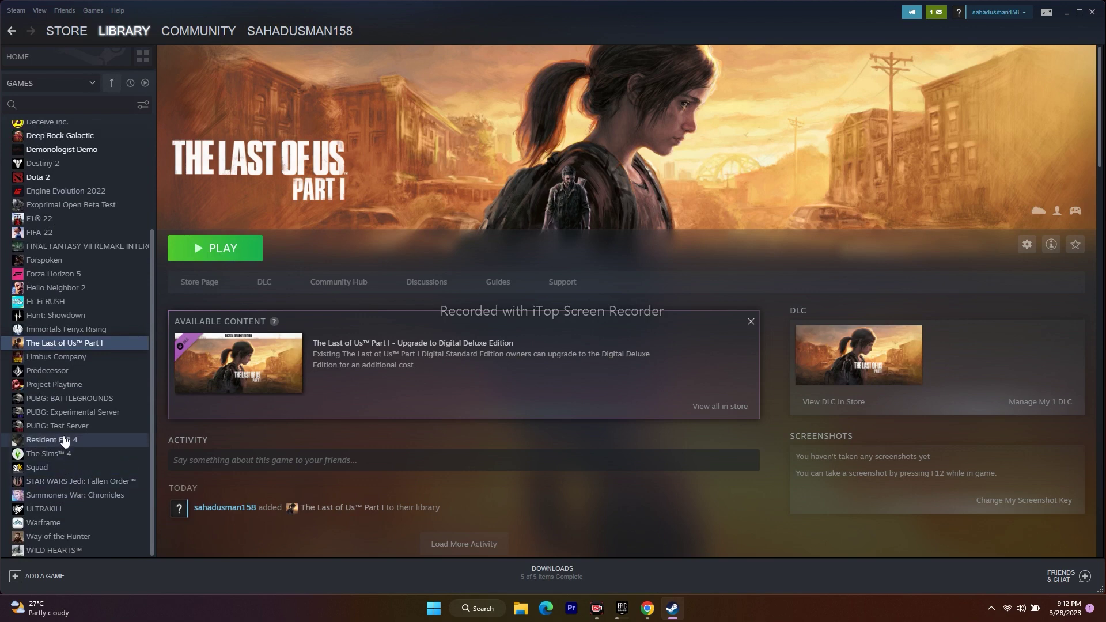
{"action": "scroll", "coordinate": [46, 426], "scroll_direction": "up", "scroll_amount": 3}
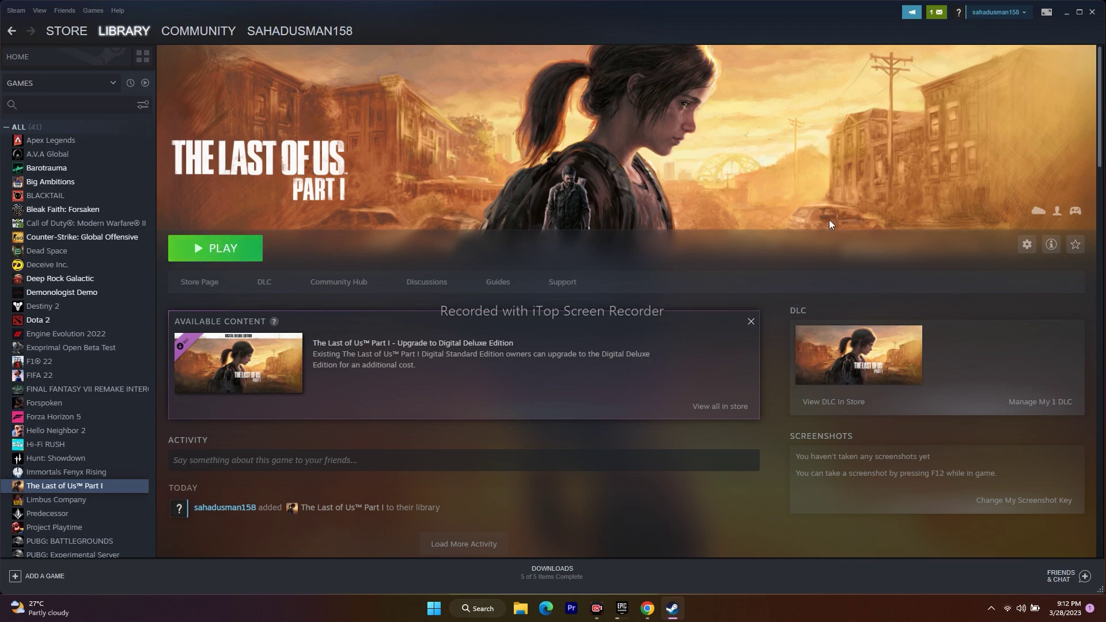
{"action": "left_click", "coordinate": [1067, 13]}
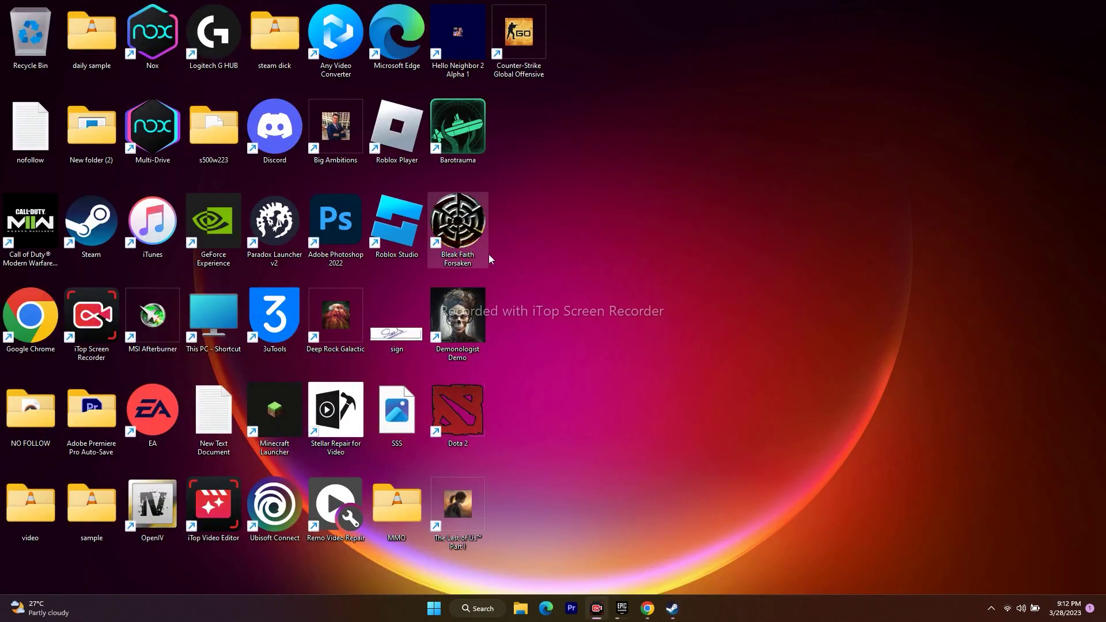
Open the Documents folder in File Explorer, look over its game folders, and close the window.
{"action": "left_click", "coordinate": [520, 609]}
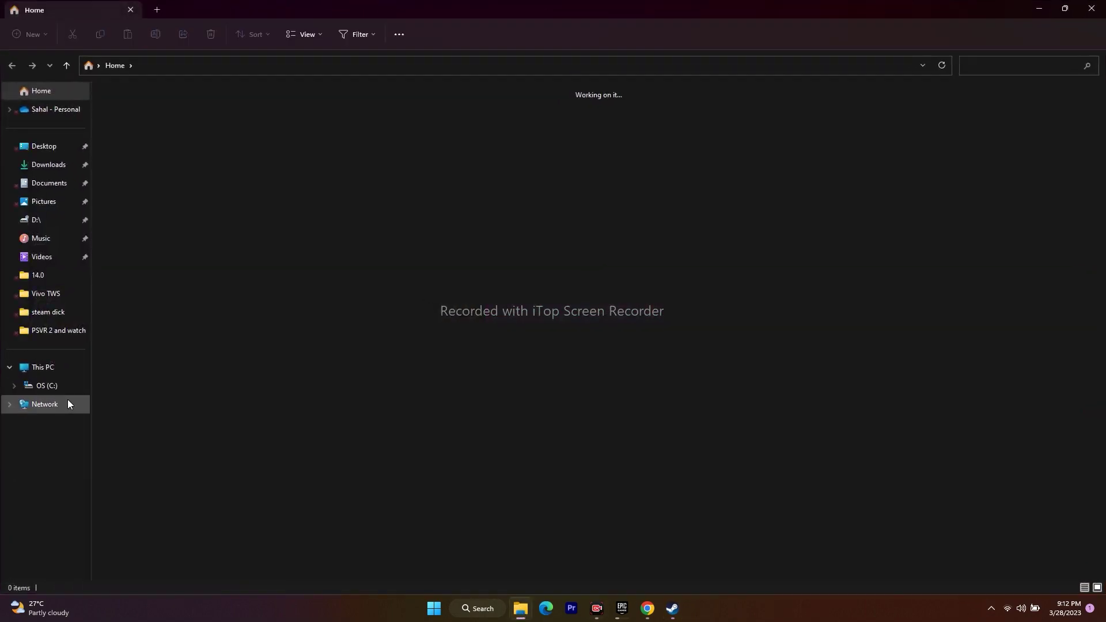
{"action": "left_click", "coordinate": [49, 184]}
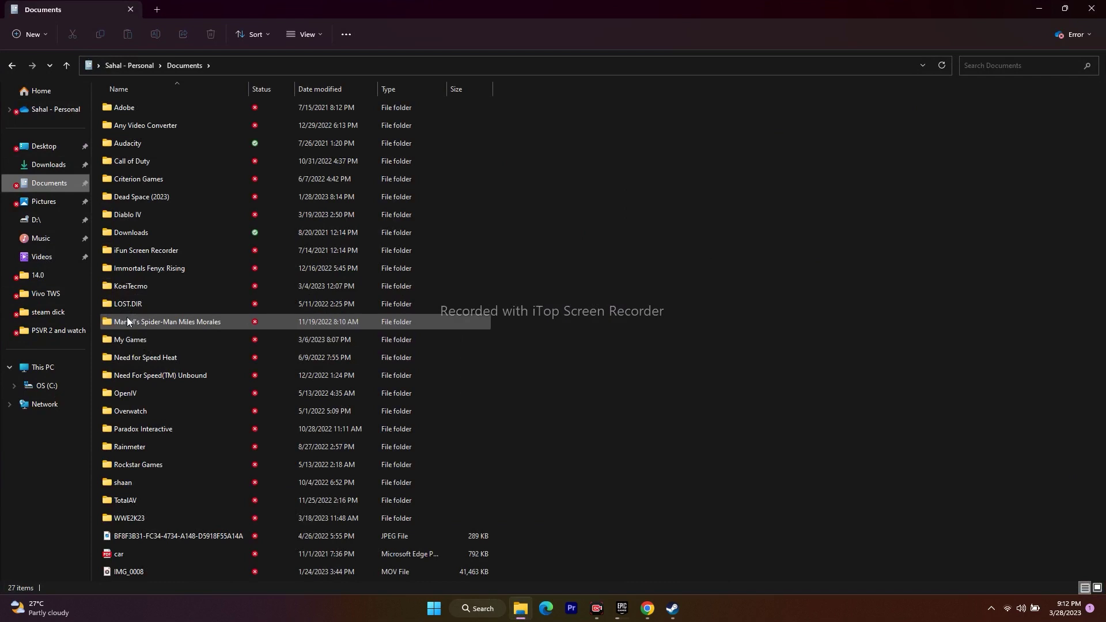
{"action": "mouse_move", "coordinate": [150, 291]}
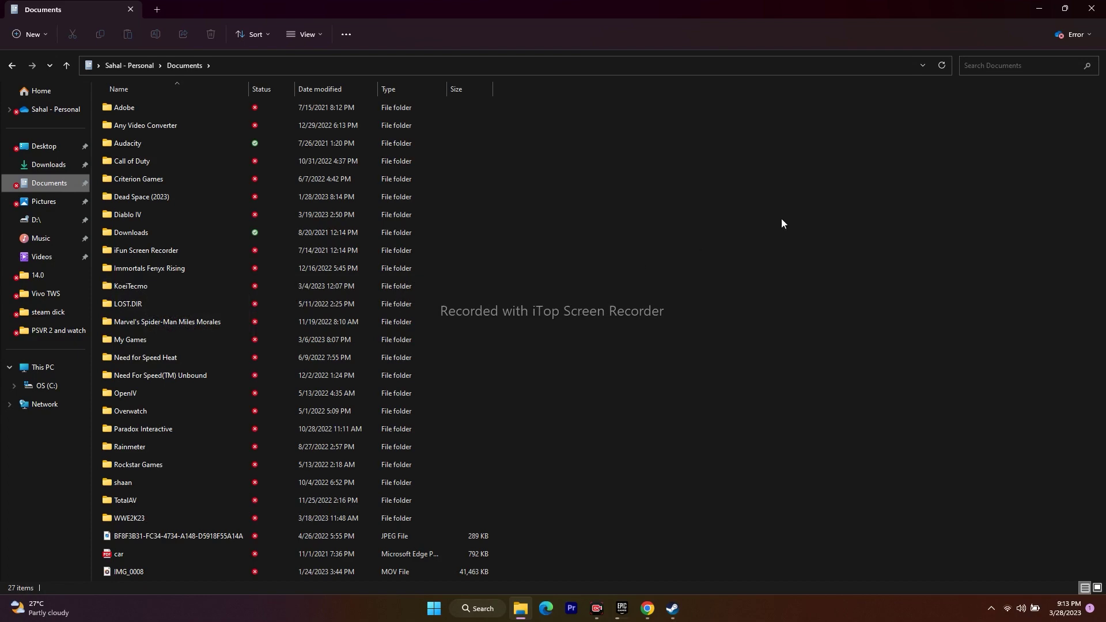
{"action": "left_click", "coordinate": [1093, 10]}
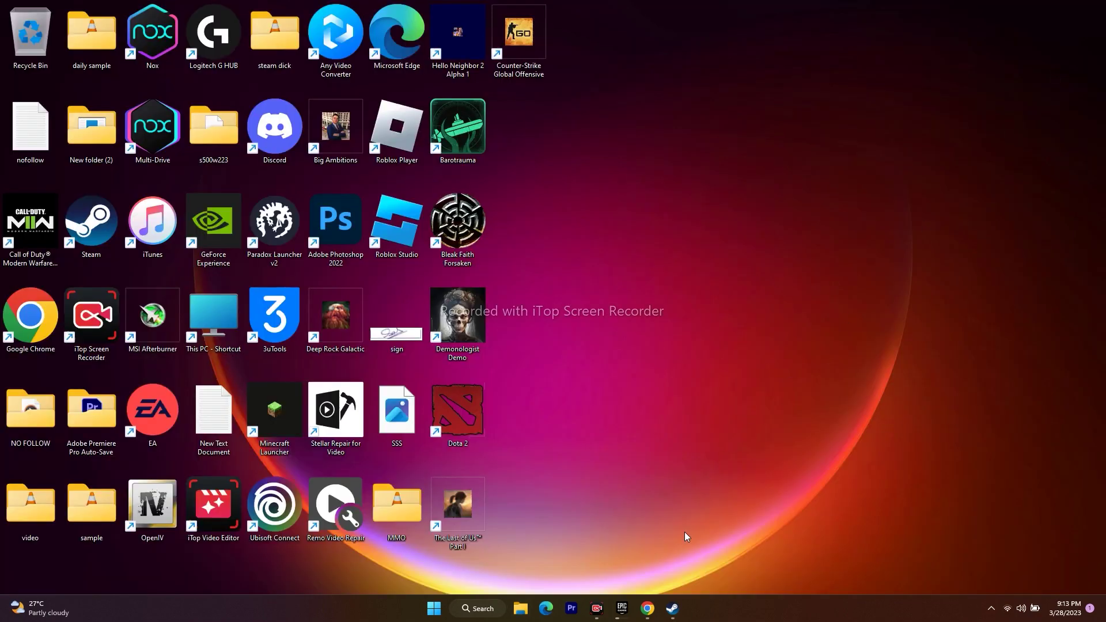
Bring up Steam briefly and minimize it, and open the Windows Defender Firewall allowed apps list from Control Panel.
{"action": "left_click", "coordinate": [674, 609]}
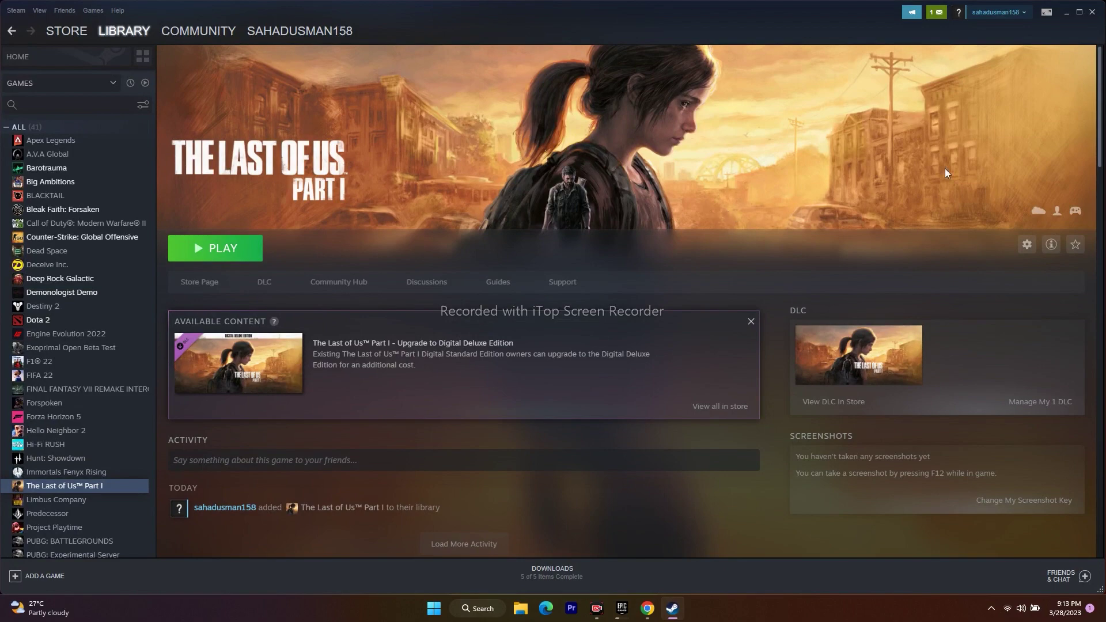
{"action": "left_click", "coordinate": [1066, 13]}
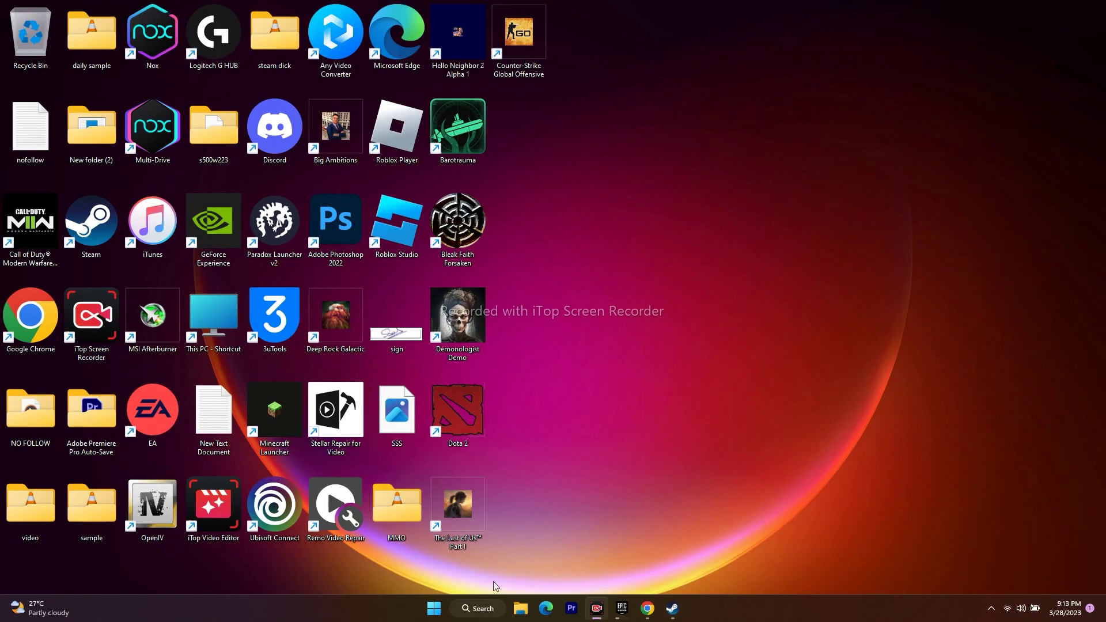
{"action": "left_click", "coordinate": [483, 608]}
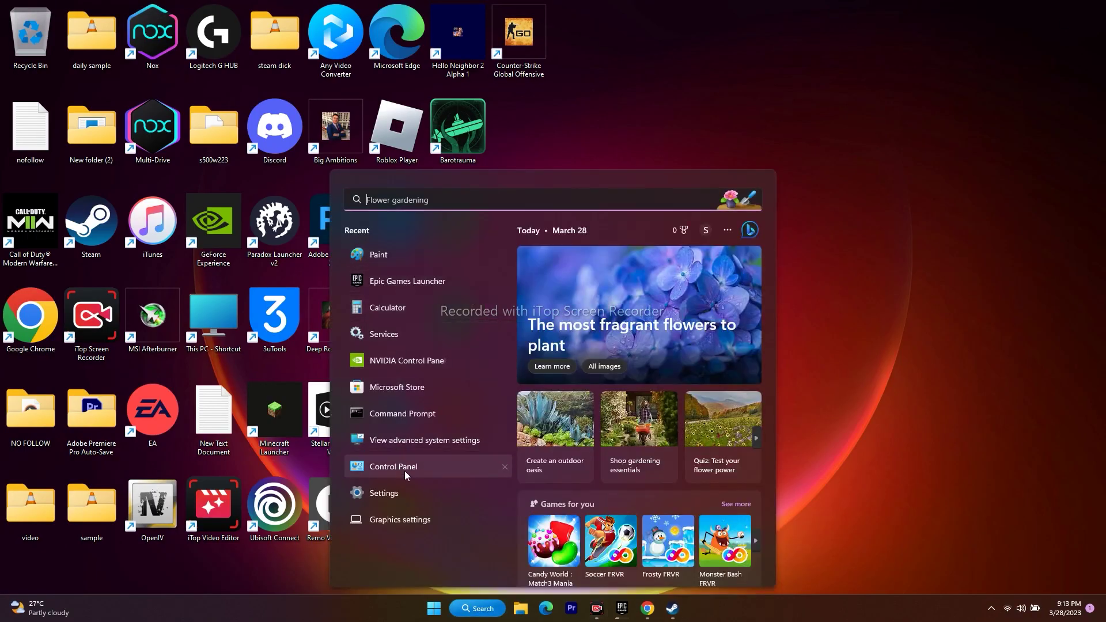
{"action": "left_click", "coordinate": [406, 469]}
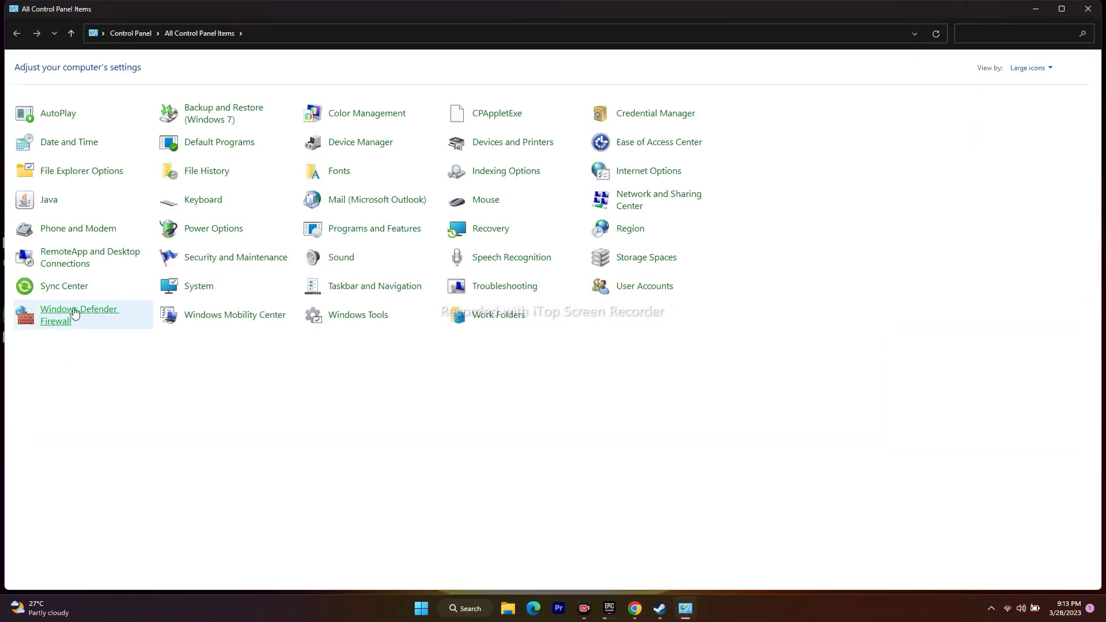
{"action": "left_click", "coordinate": [65, 320]}
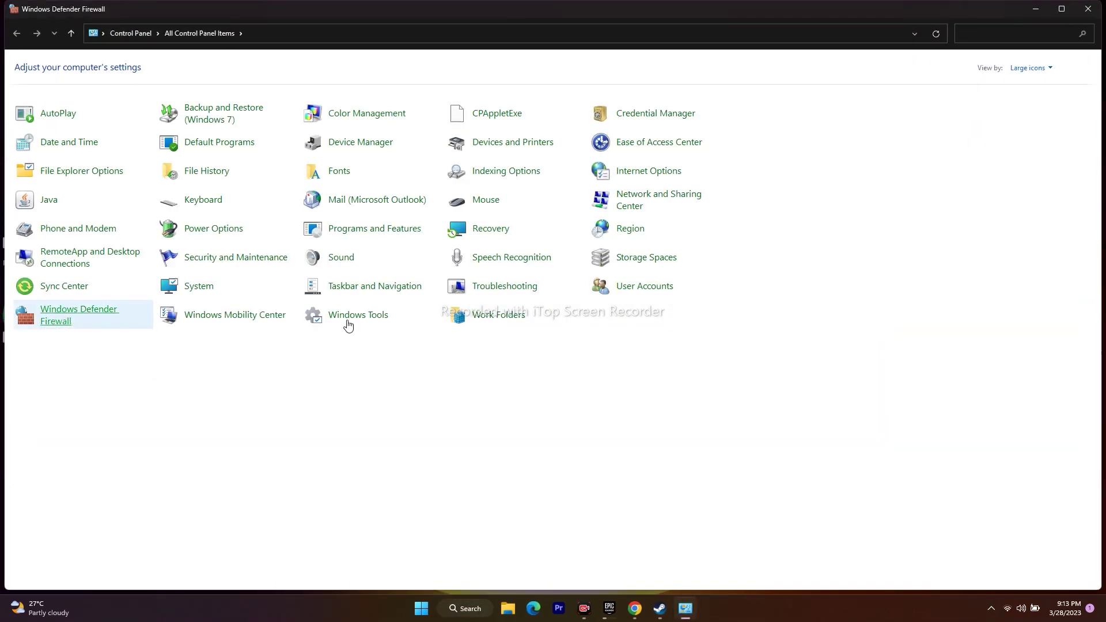
{"action": "left_click", "coordinate": [64, 92]}
Look through the firewall's allowed apps and features for The Last of Us Part I and its network permissions.
{"action": "scroll", "coordinate": [562, 202], "scroll_direction": "down", "scroll_amount": 5}
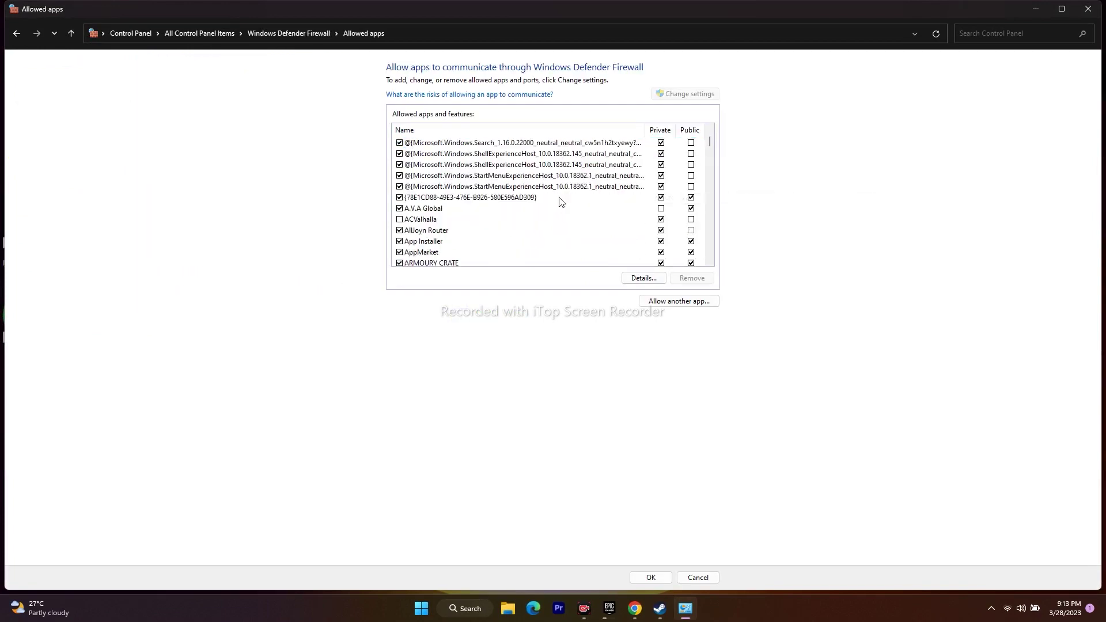
{"action": "scroll", "coordinate": [562, 201], "scroll_direction": "down", "scroll_amount": 15}
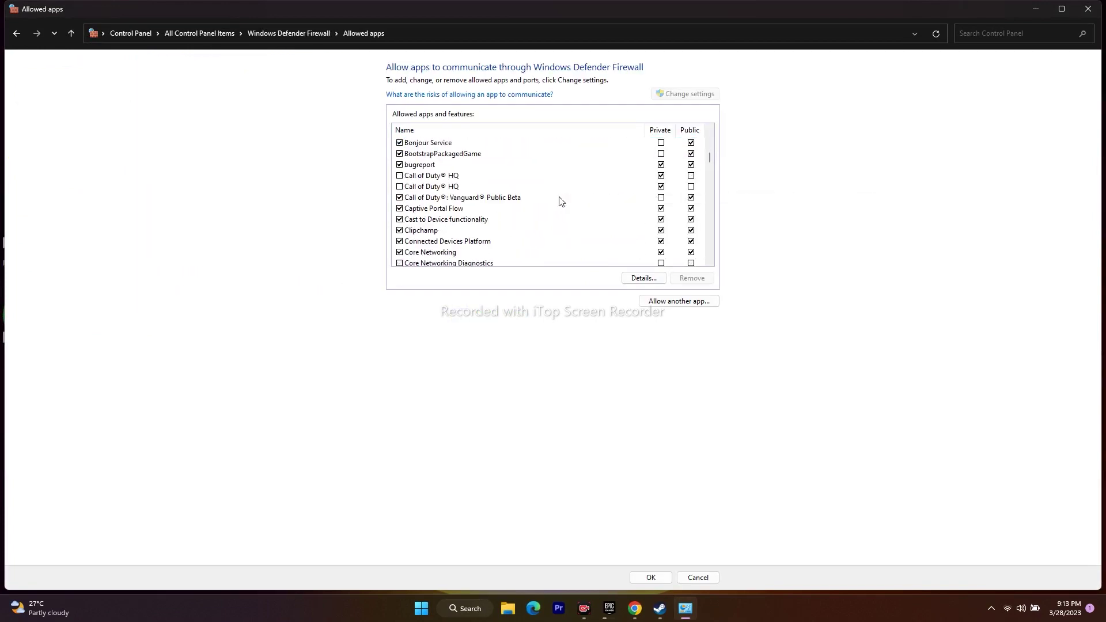
{"action": "scroll", "coordinate": [562, 202], "scroll_direction": "down", "scroll_amount": 15}
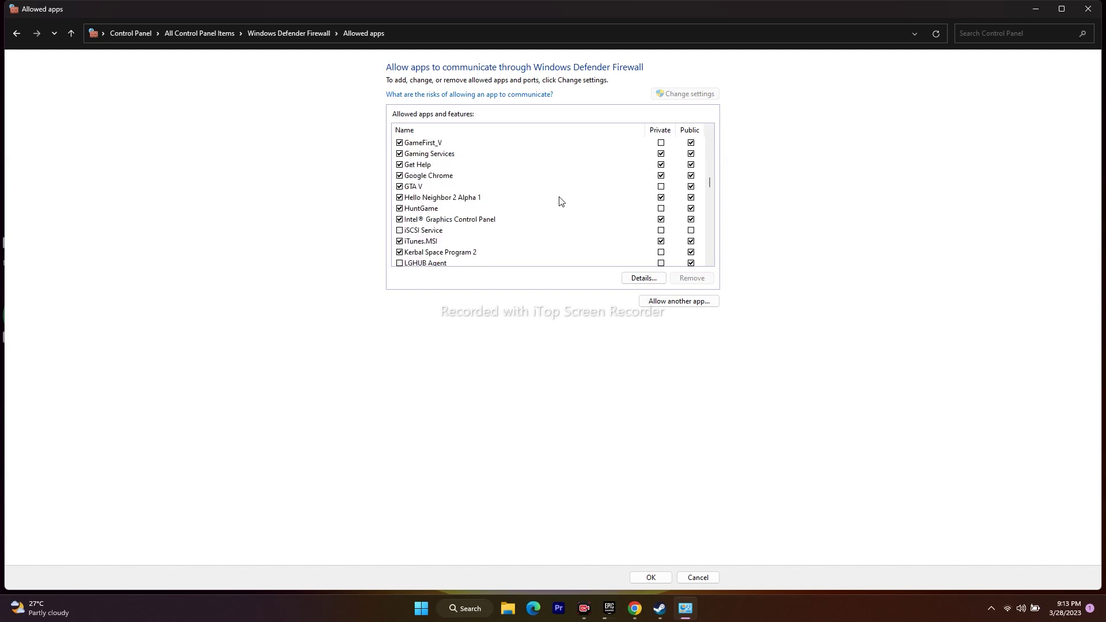
{"action": "scroll", "coordinate": [562, 202], "scroll_direction": "down", "scroll_amount": 15}
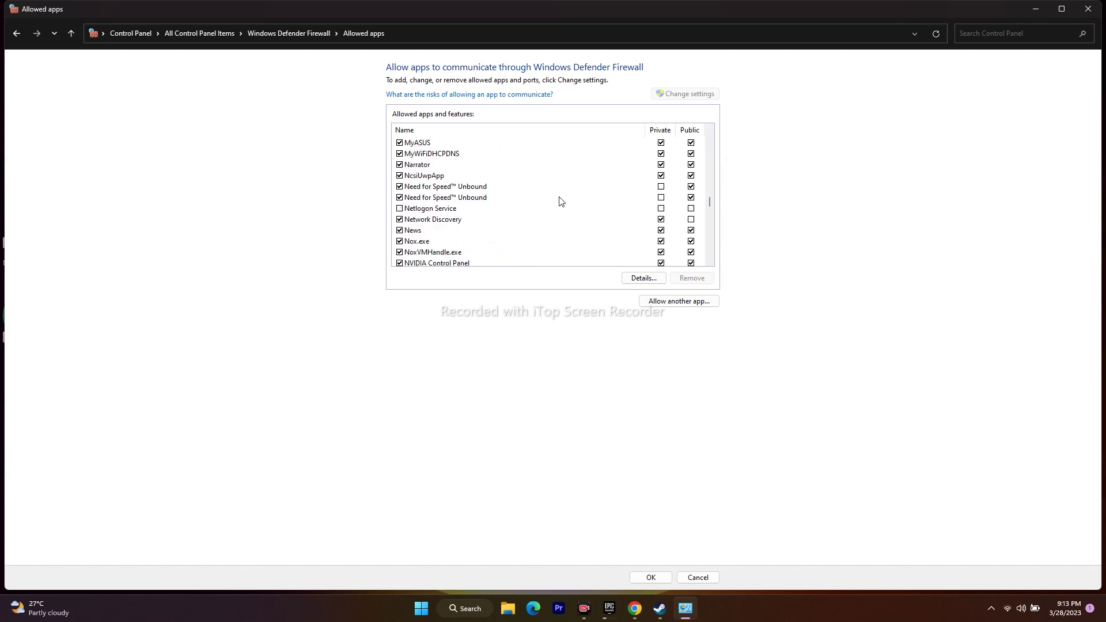
{"action": "scroll", "coordinate": [562, 201], "scroll_direction": "down", "scroll_amount": 15}
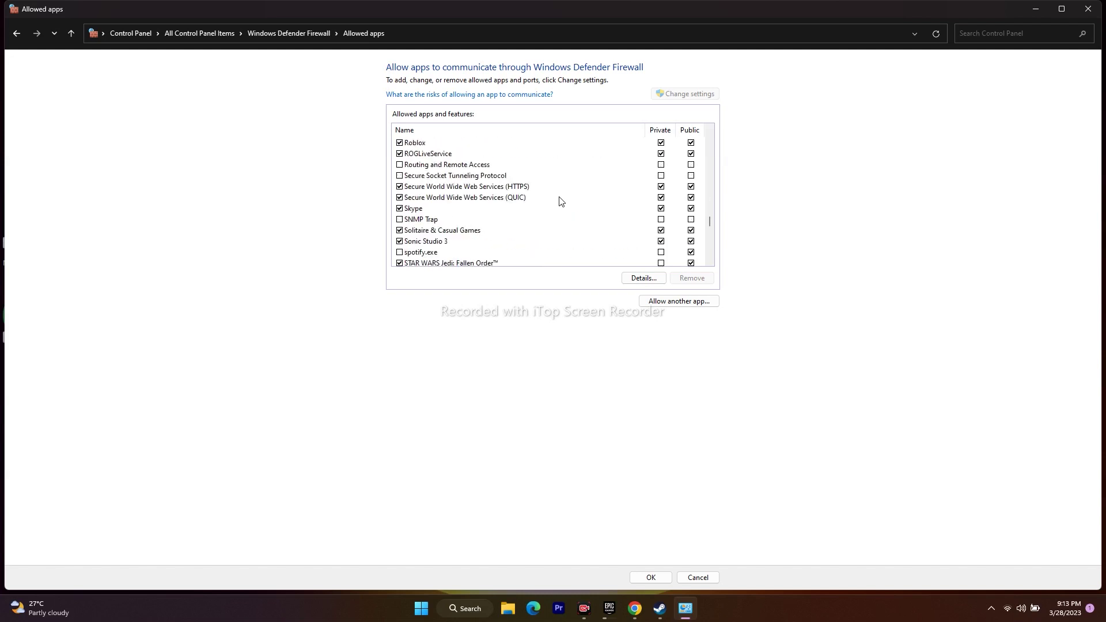
{"action": "scroll", "coordinate": [561, 202], "scroll_direction": "down", "scroll_amount": 3}
{"action": "scroll", "coordinate": [562, 202], "scroll_direction": "up", "scroll_amount": 2}
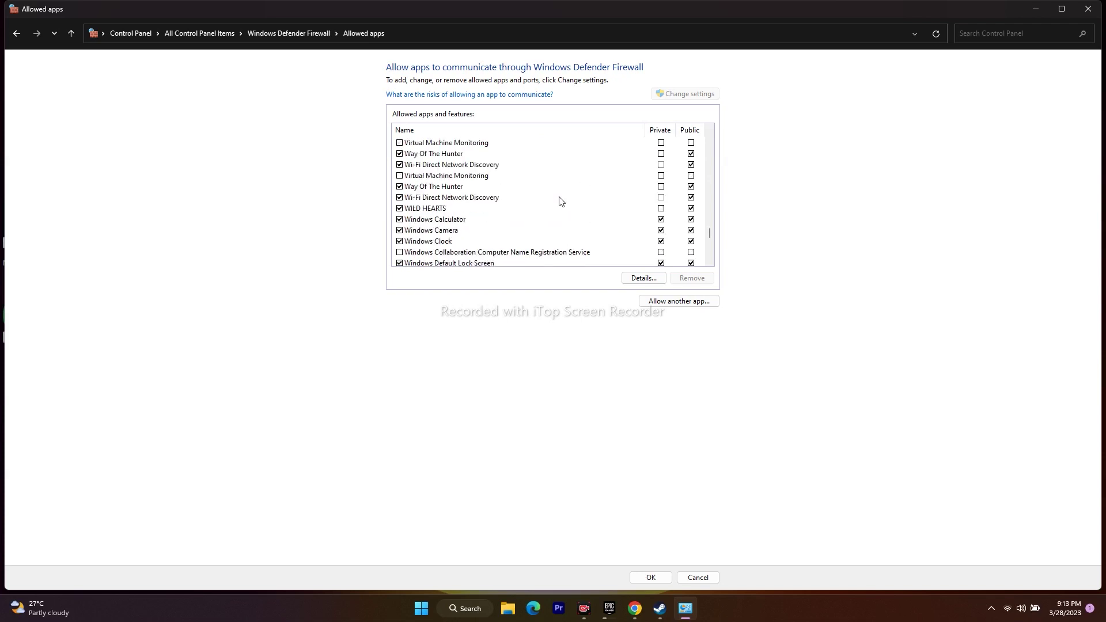
{"action": "scroll", "coordinate": [561, 202], "scroll_direction": "down", "scroll_amount": 5}
{"action": "scroll", "coordinate": [562, 202], "scroll_direction": "down", "scroll_amount": 5}
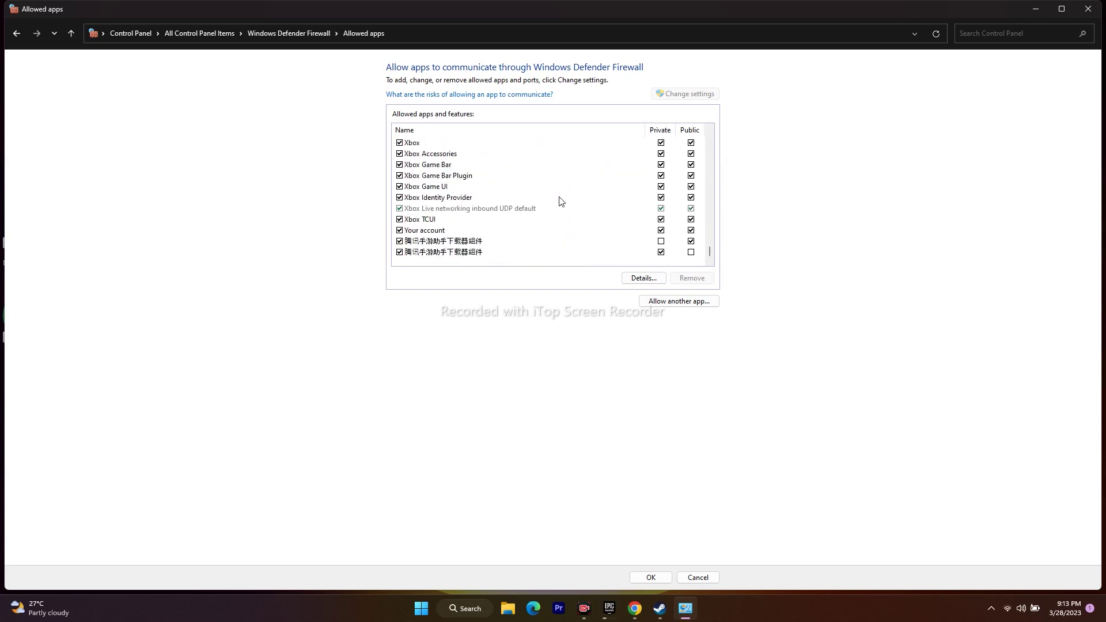
{"action": "scroll", "coordinate": [562, 201], "scroll_direction": "up", "scroll_amount": 10}
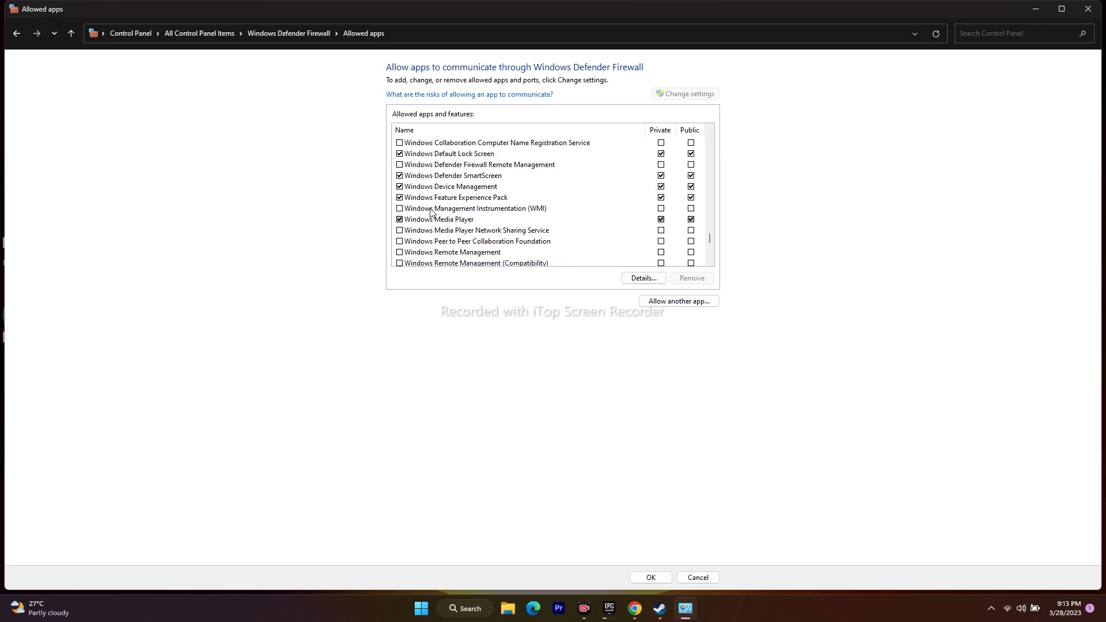
{"action": "scroll", "coordinate": [431, 210], "scroll_direction": "up", "scroll_amount": 2}
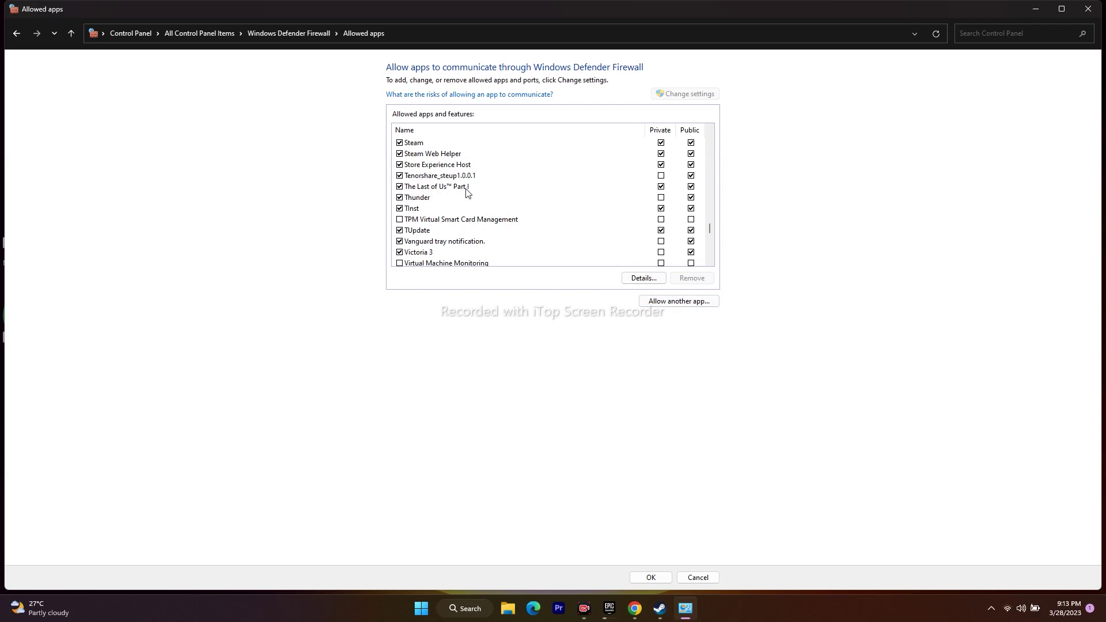
Start allowing another app through the firewall and browse to C:\Program Files (x86) for its executable.
{"action": "left_click", "coordinate": [662, 302]}
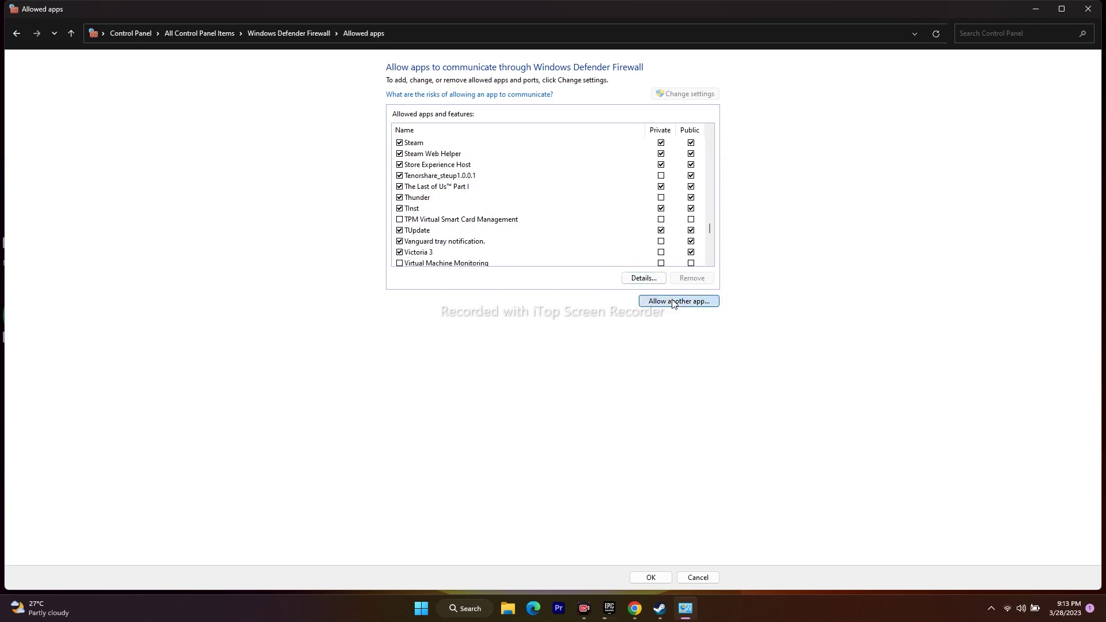
{"action": "left_click", "coordinate": [635, 359]}
{"action": "left_click", "coordinate": [170, 339]}
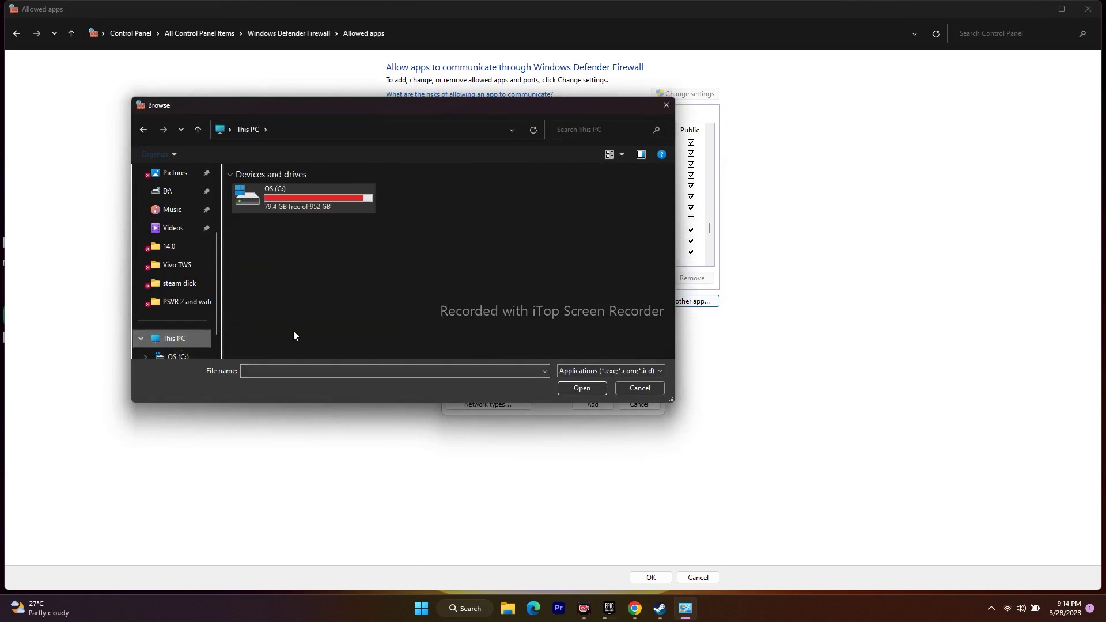
{"action": "double_click", "coordinate": [287, 199]}
{"action": "scroll", "coordinate": [289, 233], "scroll_direction": "down", "scroll_amount": 5}
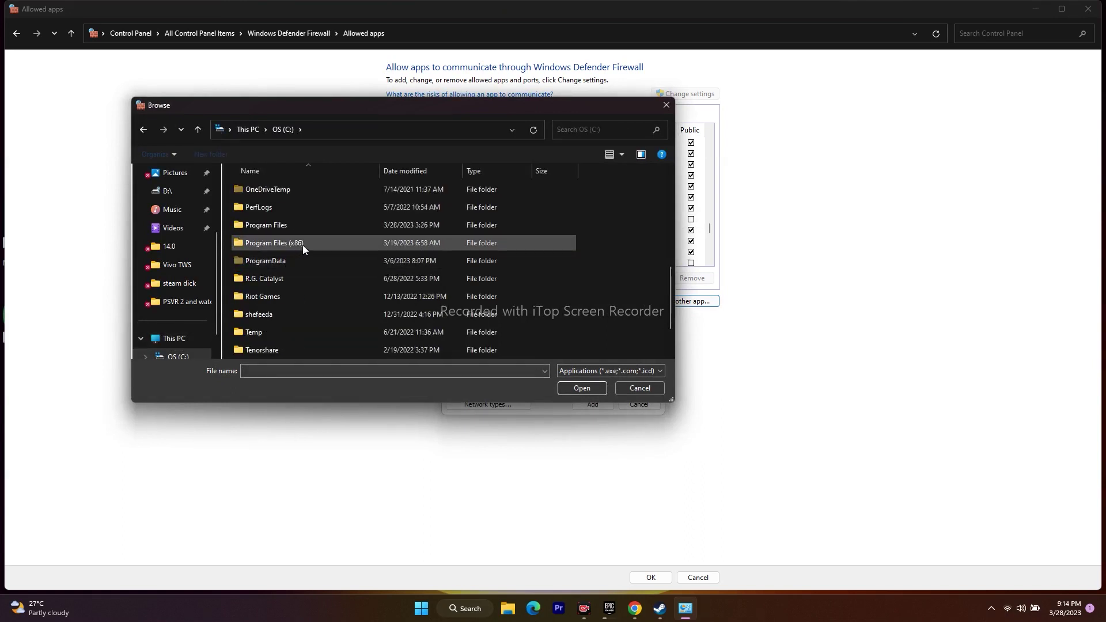
{"action": "double_click", "coordinate": [309, 242]}
Navigate the browse dialog through Steam and steamapps to the common folder.
{"action": "scroll", "coordinate": [311, 228], "scroll_direction": "down", "scroll_amount": 4}
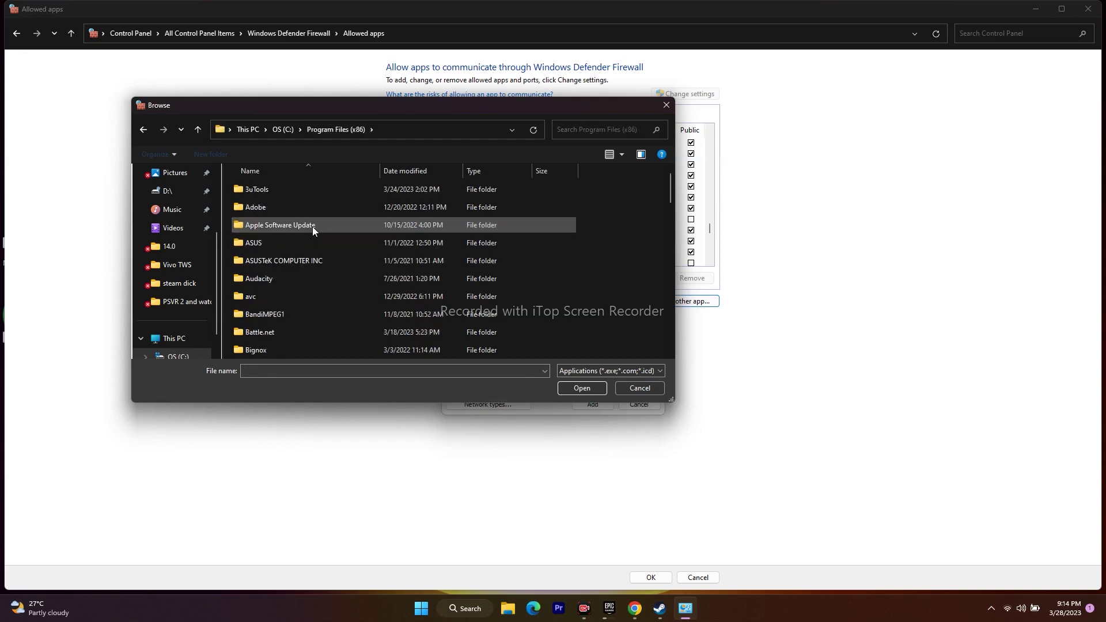
{"action": "scroll", "coordinate": [312, 226], "scroll_direction": "down", "scroll_amount": 6}
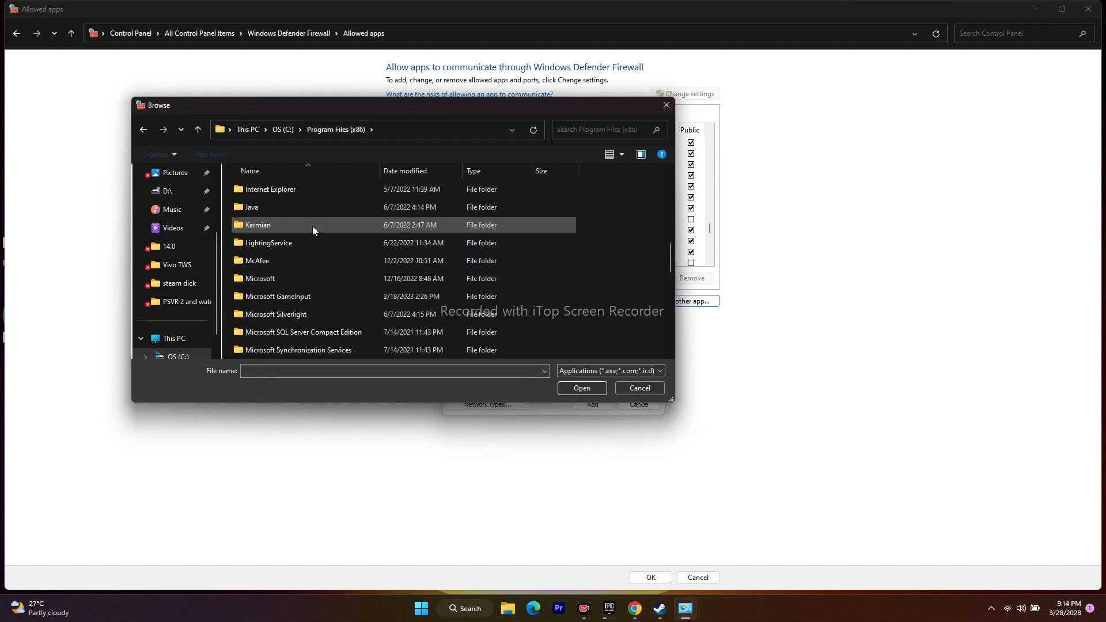
{"action": "scroll", "coordinate": [279, 277], "scroll_direction": "down", "scroll_amount": 2}
{"action": "double_click", "coordinate": [269, 313]}
{"action": "scroll", "coordinate": [276, 236], "scroll_direction": "down", "scroll_amount": 2}
{"action": "scroll", "coordinate": [280, 254], "scroll_direction": "down", "scroll_amount": 2}
{"action": "double_click", "coordinate": [279, 272]}
{"action": "double_click", "coordinate": [288, 191]}
Choose the game's executable in The Last of Us Part I folder and add it to the allowed apps.
{"action": "scroll", "coordinate": [288, 255], "scroll_direction": "down", "scroll_amount": 5}
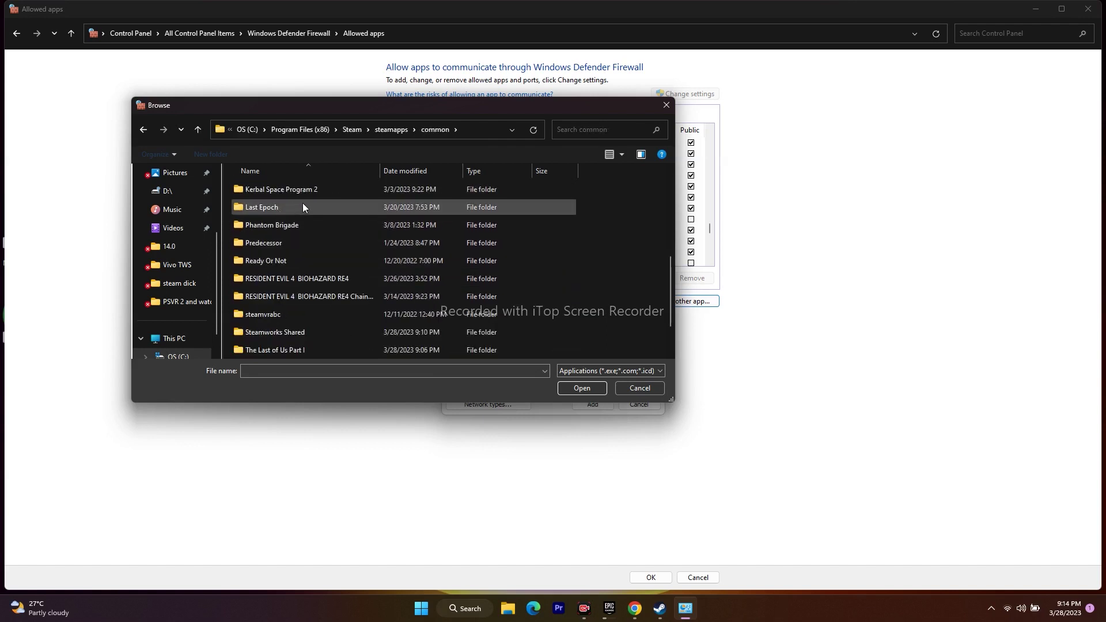
{"action": "scroll", "coordinate": [296, 282], "scroll_direction": "down", "scroll_amount": 1}
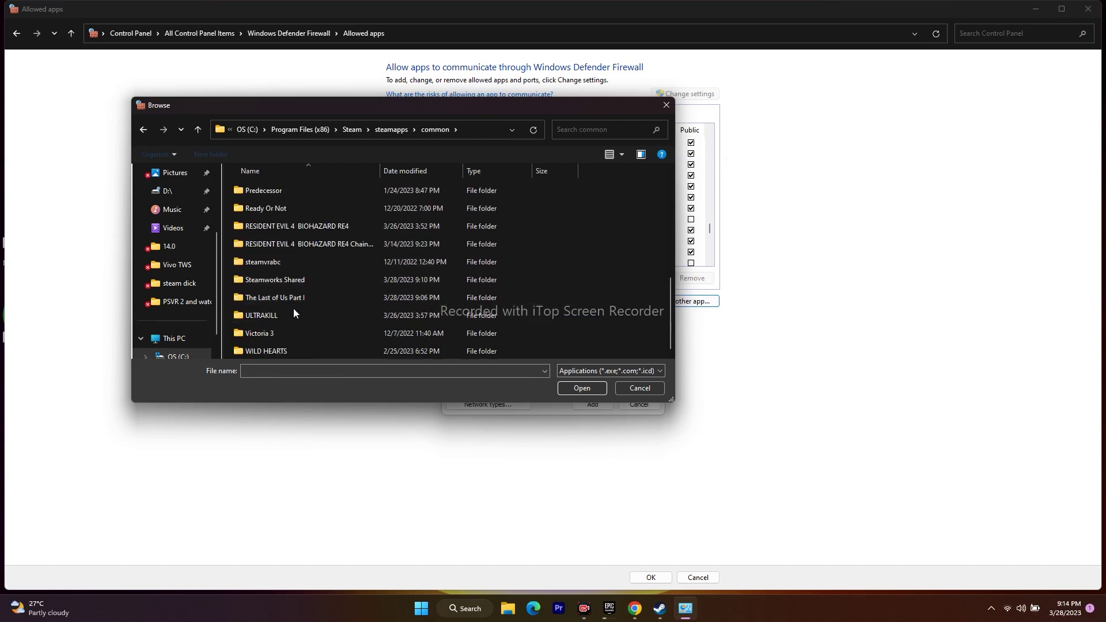
{"action": "double_click", "coordinate": [293, 306]}
{"action": "left_click", "coordinate": [287, 314]}
{"action": "left_click", "coordinate": [599, 389]}
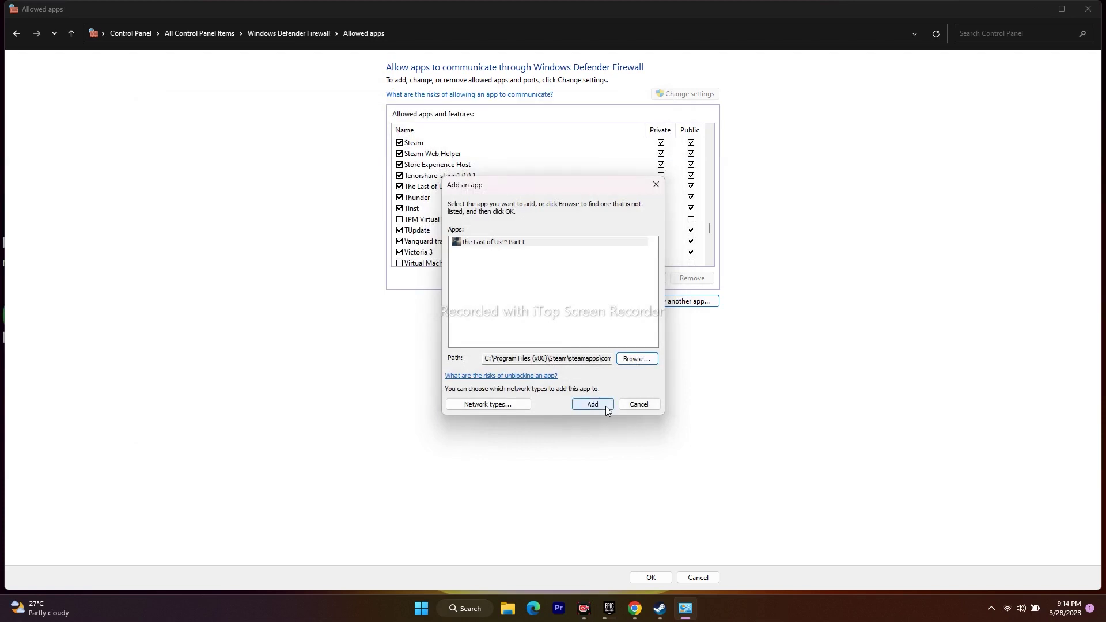
{"action": "left_click", "coordinate": [606, 406]}
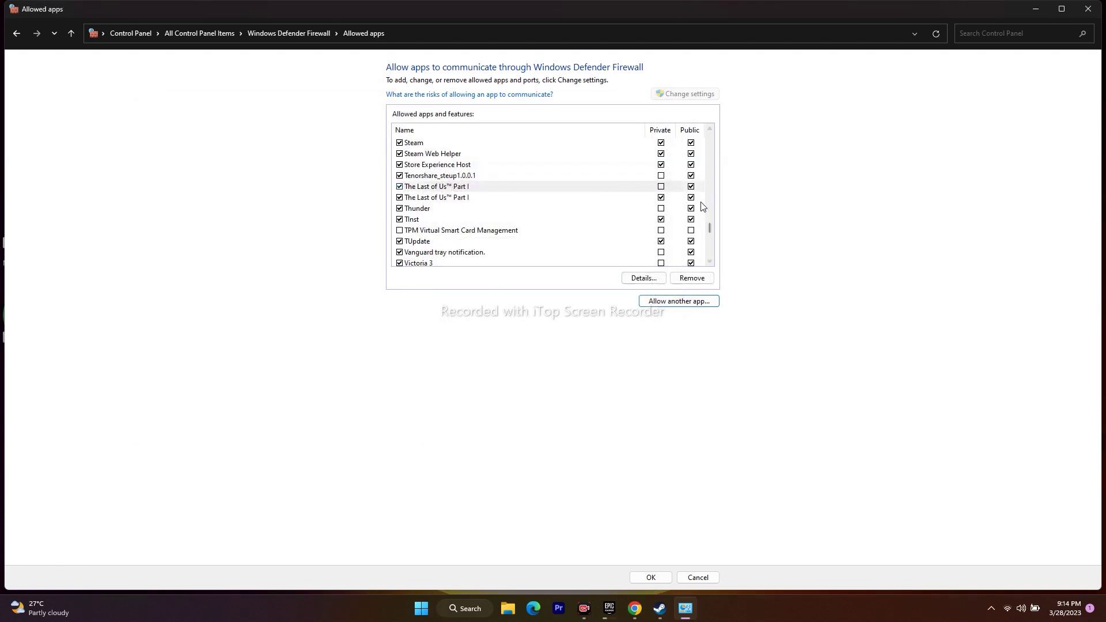
Tick Private network access for the Thunder entry and close the Allowed apps window.
{"action": "left_click", "coordinate": [661, 208]}
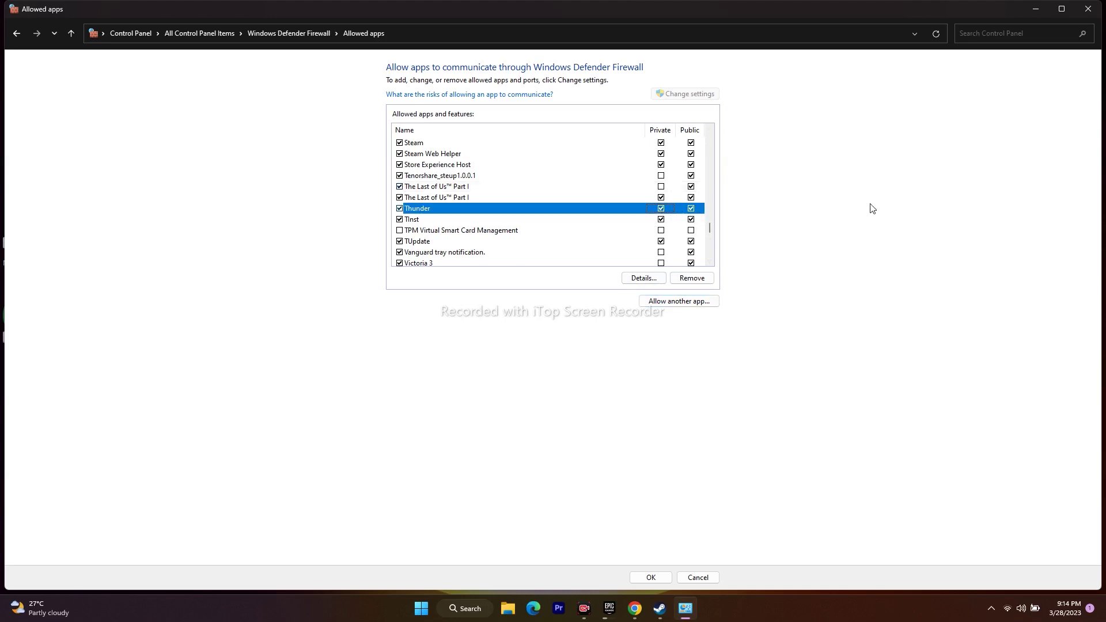
{"action": "left_click", "coordinate": [1088, 9]}
{"action": "left_click", "coordinate": [673, 608]}
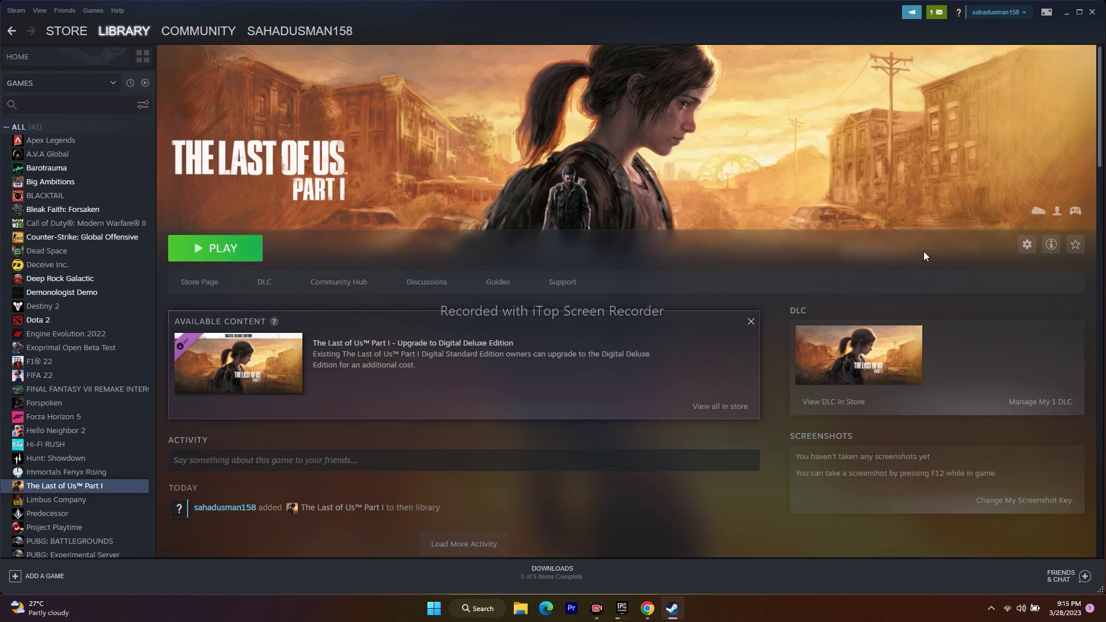
{"action": "left_click", "coordinate": [1064, 15]}
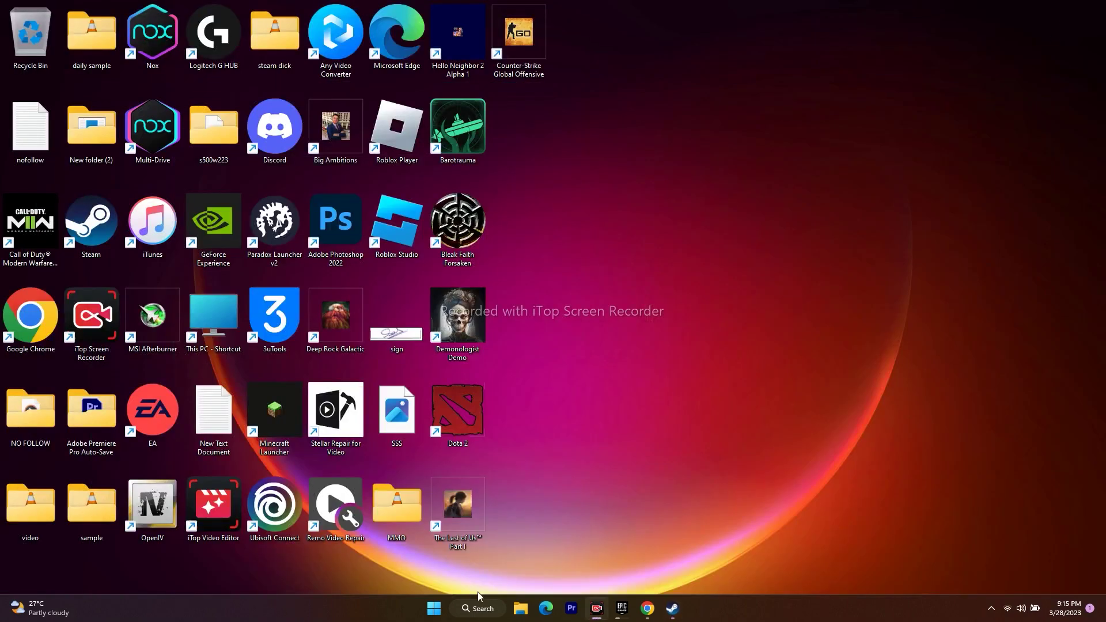
{"action": "left_click", "coordinate": [487, 610]}
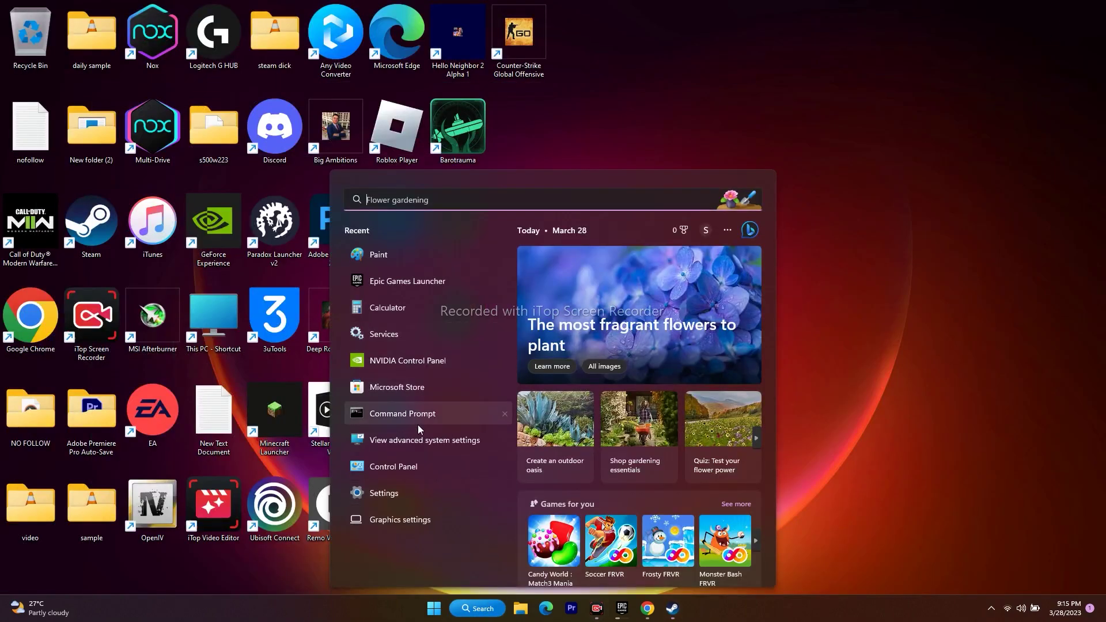
{"action": "left_click", "coordinate": [787, 162]}
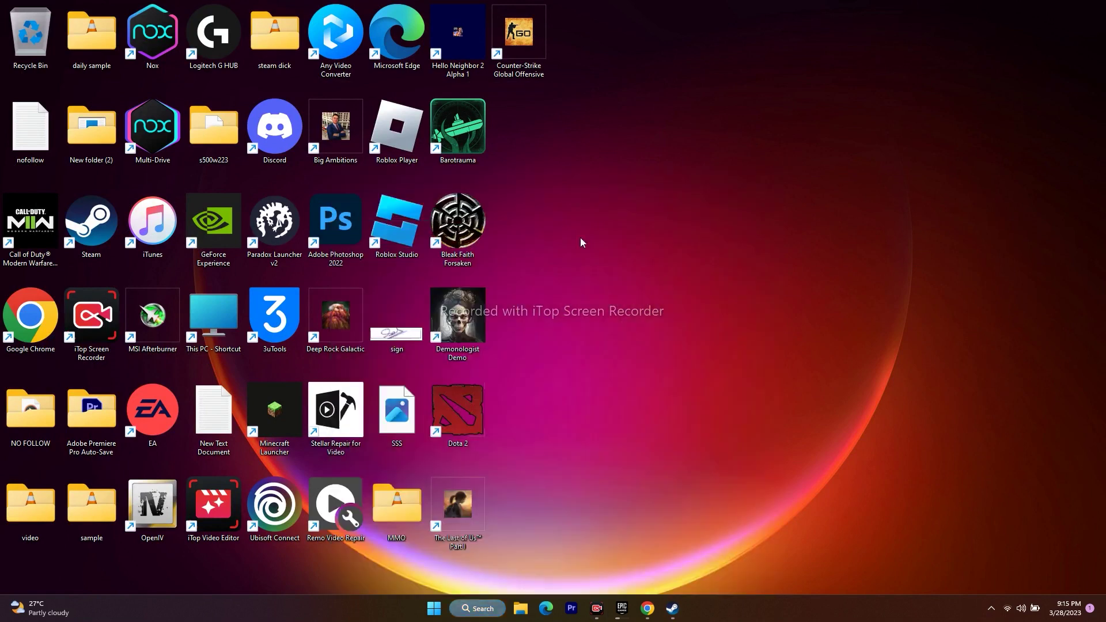
Search Windows for System Configuration, open it, and move its window clear of the desktop icons.
{"action": "key", "text": "super+s"}
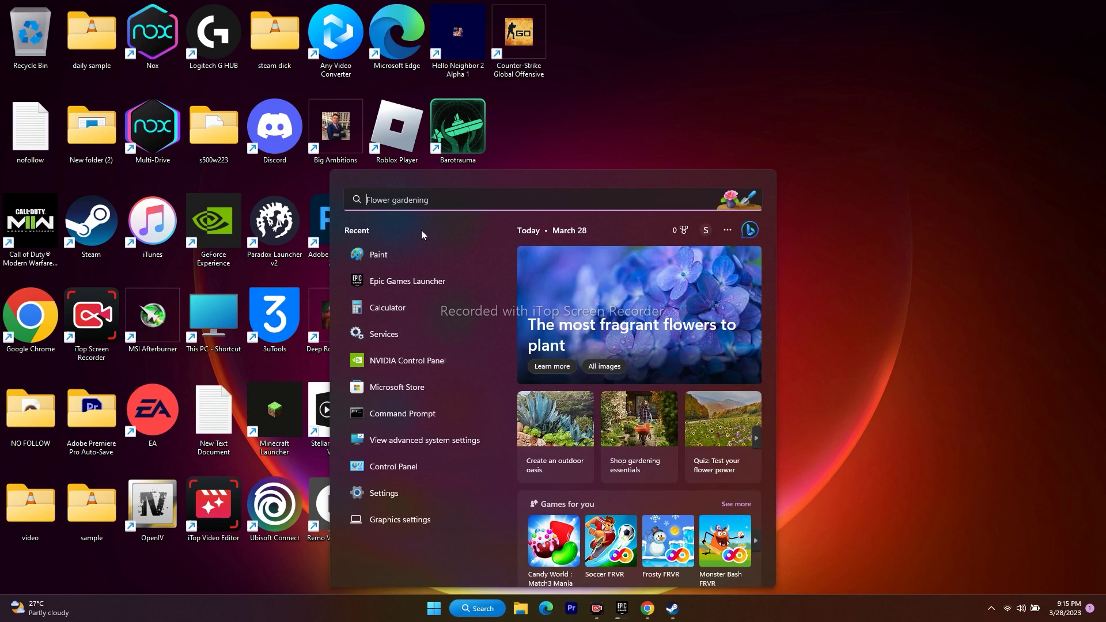
{"action": "type", "text": "syste"}
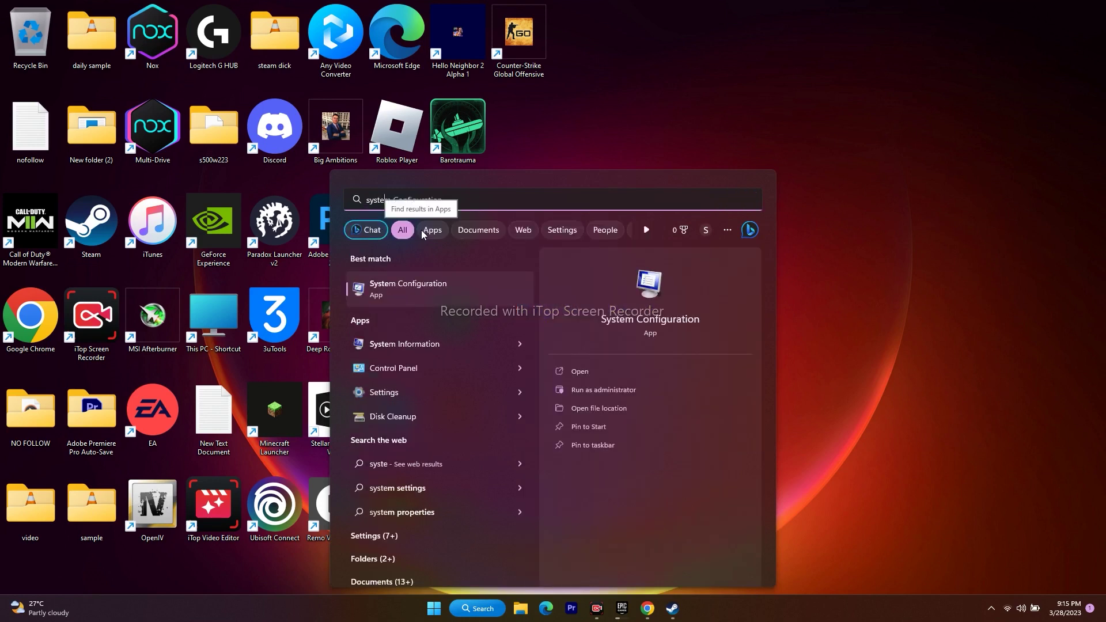
{"action": "left_click", "coordinate": [437, 289]}
{"action": "left_click_drag", "start_coordinate": [695, 175], "coordinate": [771, 132]}
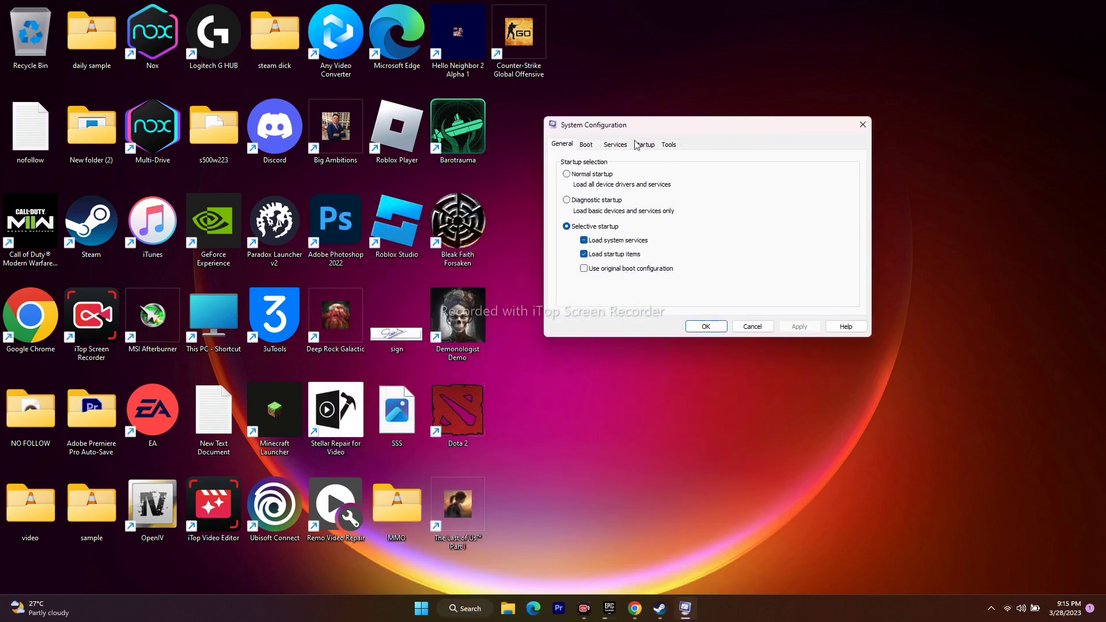
Hide all Microsoft services in System Configuration's services list and confirm the dialog.
{"action": "left_click", "coordinate": [615, 144]}
{"action": "left_click", "coordinate": [558, 306]}
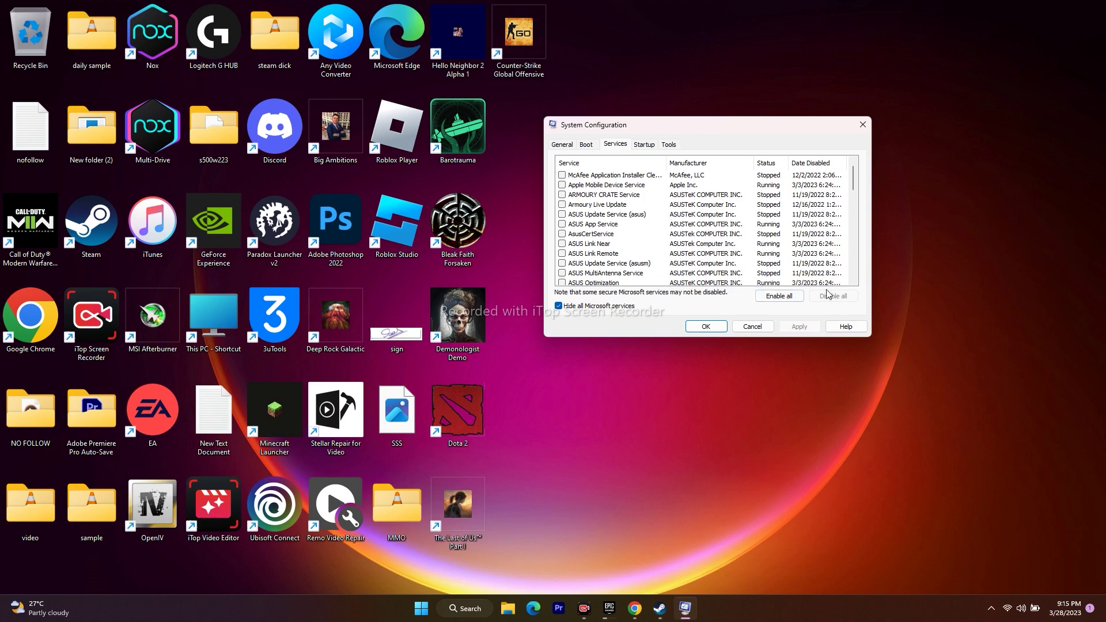
{"action": "left_click", "coordinate": [713, 328]}
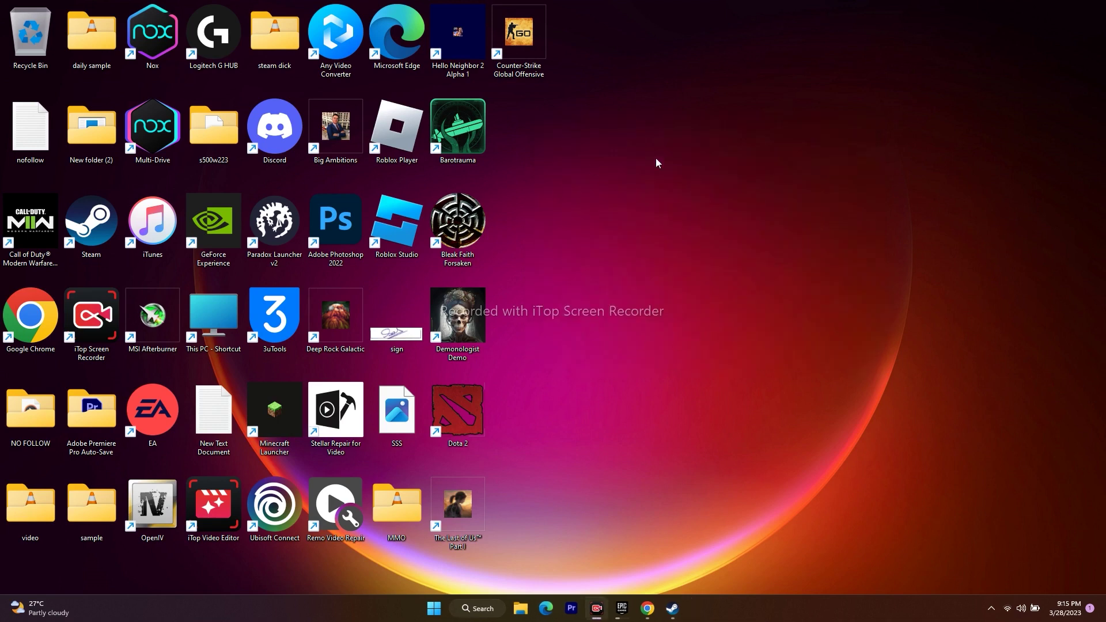
Open the properties of The Last of Us Part I in Steam and set its launch options to -dx12.
{"action": "left_click", "coordinate": [673, 609]}
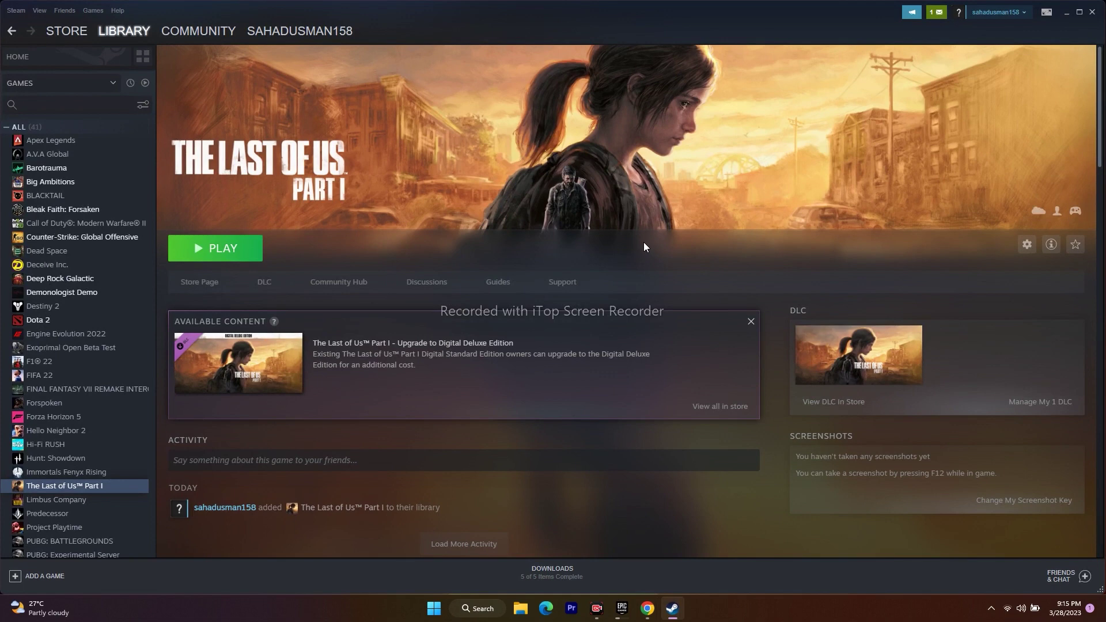
{"action": "right_click", "coordinate": [101, 487]}
{"action": "left_click", "coordinate": [144, 478]}
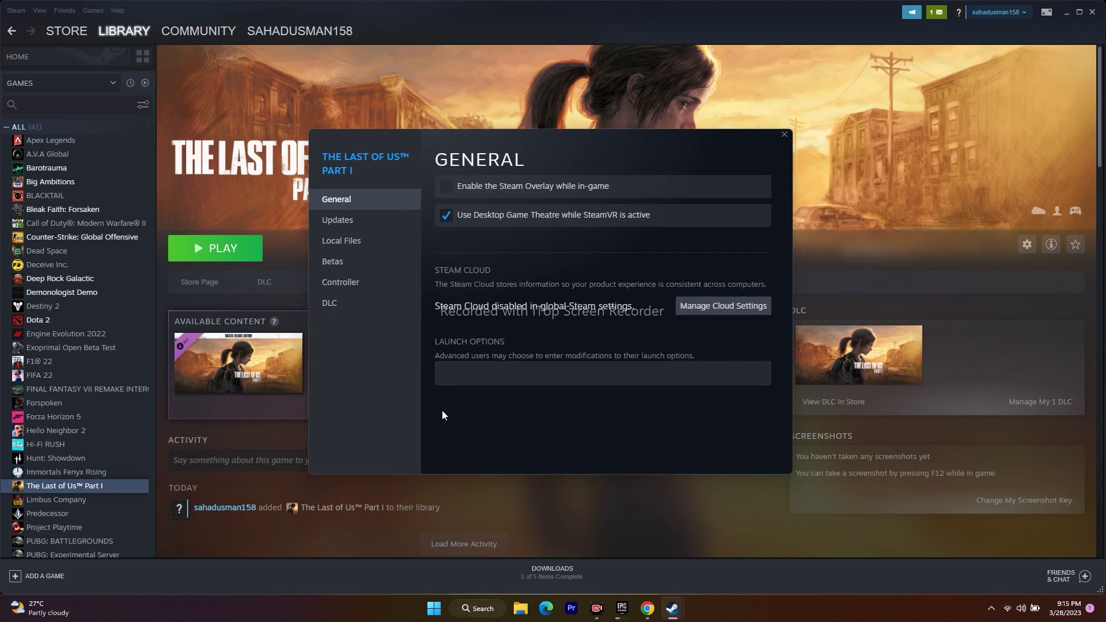
{"action": "left_click", "coordinate": [461, 369]}
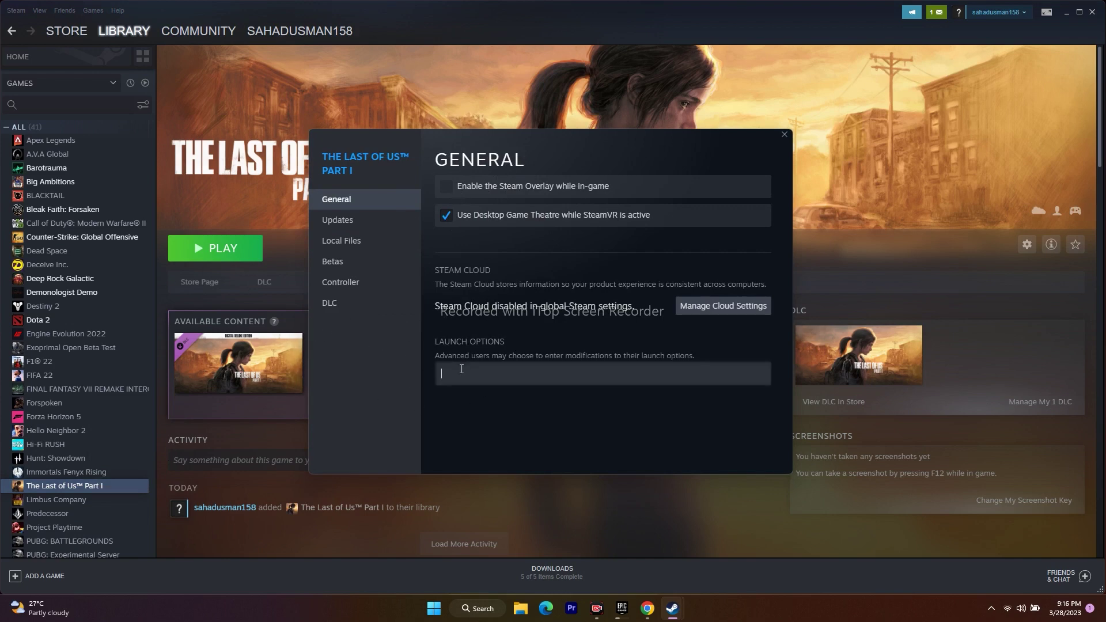
{"action": "type", "text": "-dx11"}
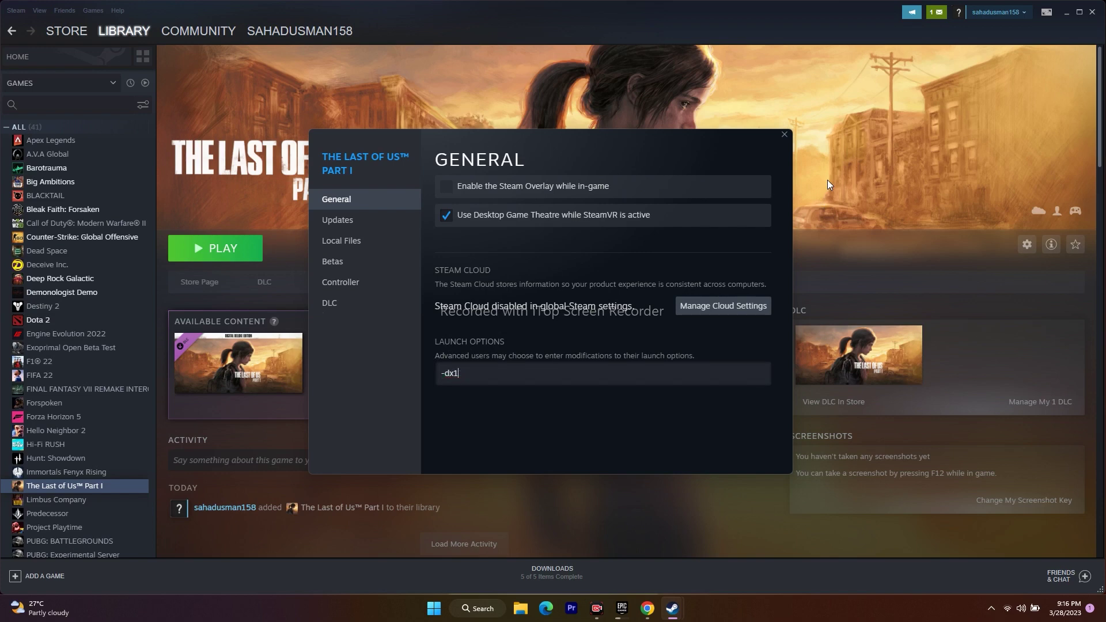
{"action": "type", "text": "2"}
{"action": "left_click", "coordinate": [472, 378]}
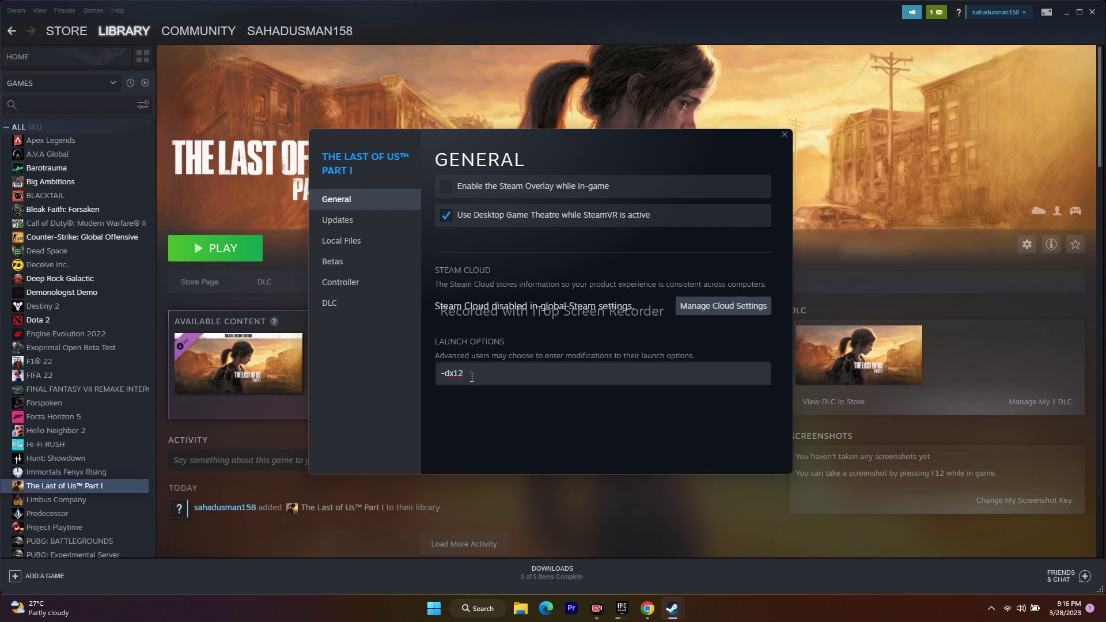
Try -d3d as the launch option, clear the launch options completely, close the game's properties and minimize Steam.
{"action": "key", "text": "BackSpace"}
{"action": "key", "text": "BackSpace"}
{"action": "key", "text": "BackSpace"}
{"action": "key", "text": "BackSpace"}
{"action": "type", "text": "d3d"}
{"action": "key", "text": "BackSpace"}
{"action": "key", "text": "BackSpace"}
{"action": "key", "text": "BackSpace"}
{"action": "key", "text": "BackSpace"}
{"action": "key", "text": "BackSpace"}
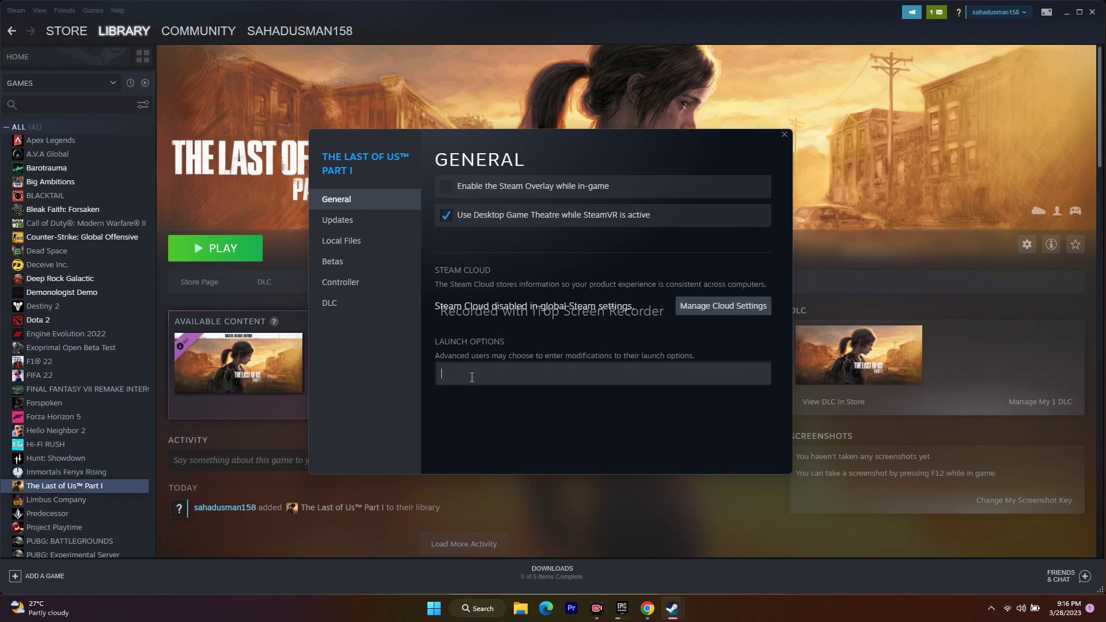
{"action": "left_click", "coordinate": [784, 138]}
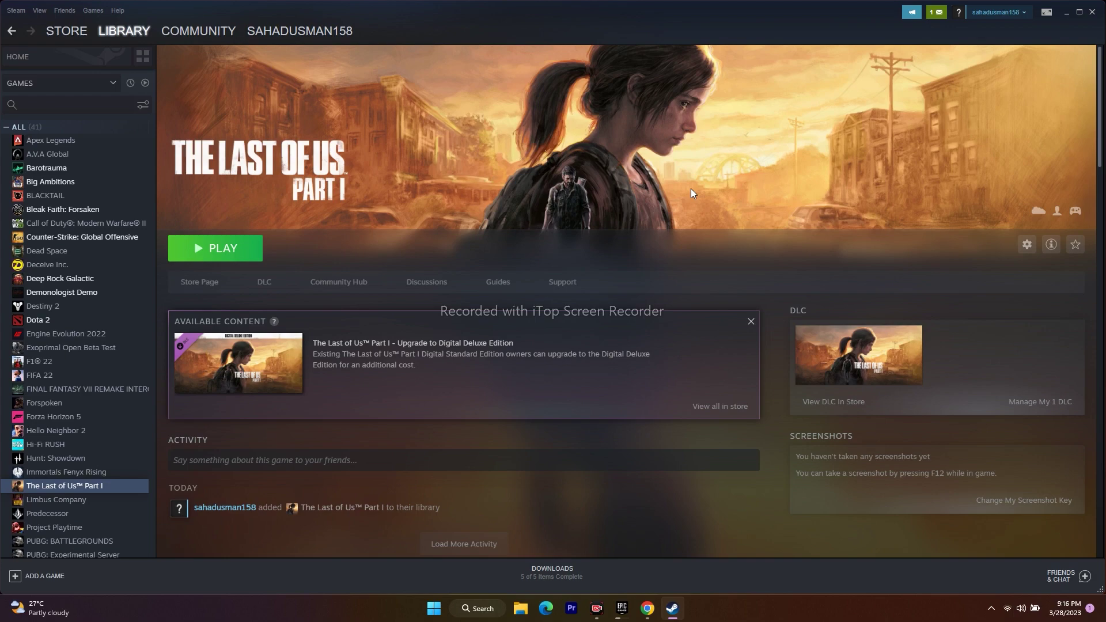
{"action": "left_click", "coordinate": [1063, 14]}
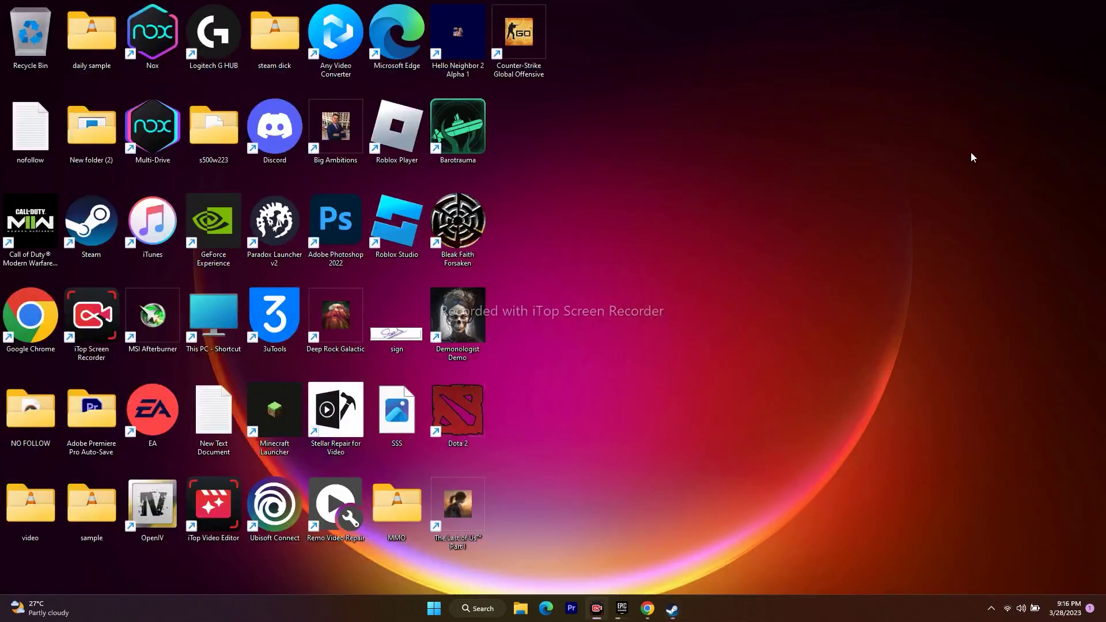
Open Task Manager maximized and check the Epic Games Launcher library for games being installed.
{"action": "right_click", "coordinate": [438, 602]}
{"action": "left_click", "coordinate": [438, 470]}
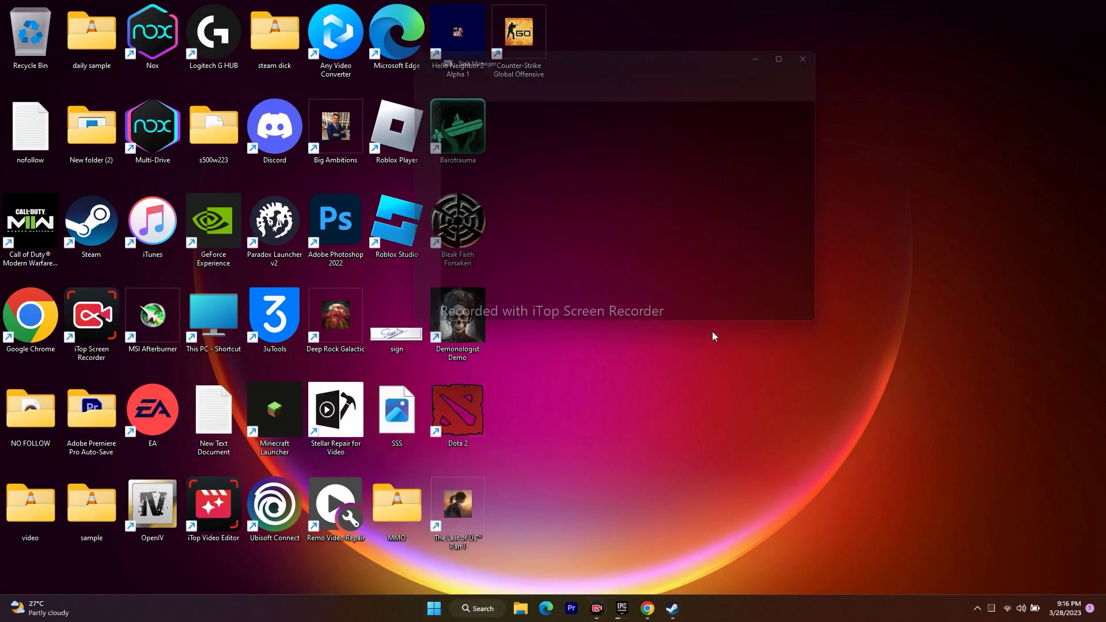
{"action": "left_click", "coordinate": [800, 48]}
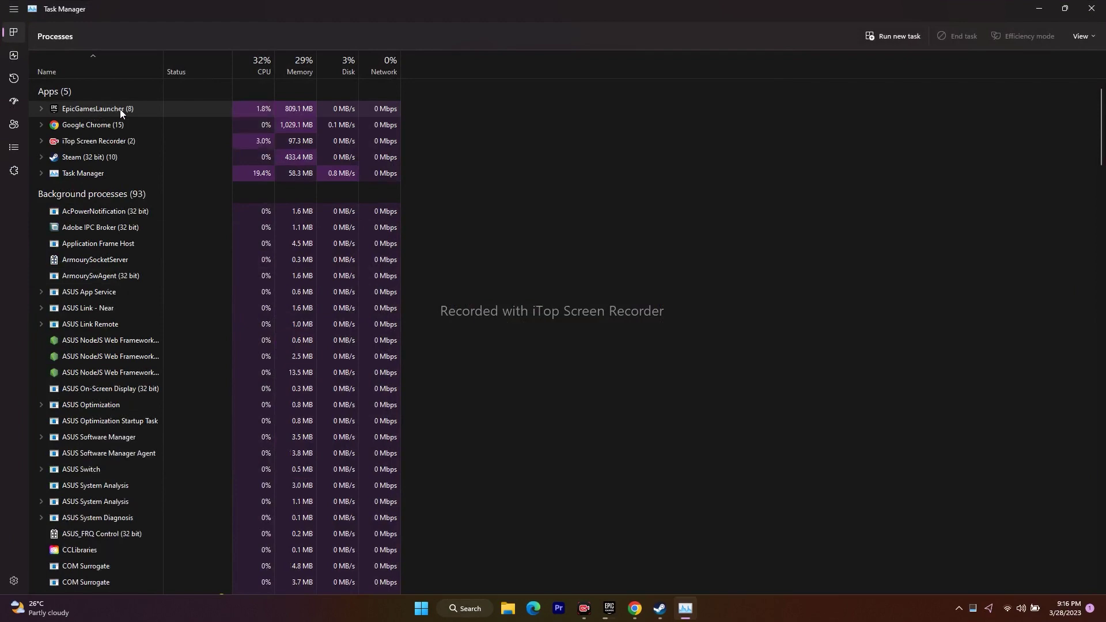
{"action": "left_click", "coordinate": [609, 608]}
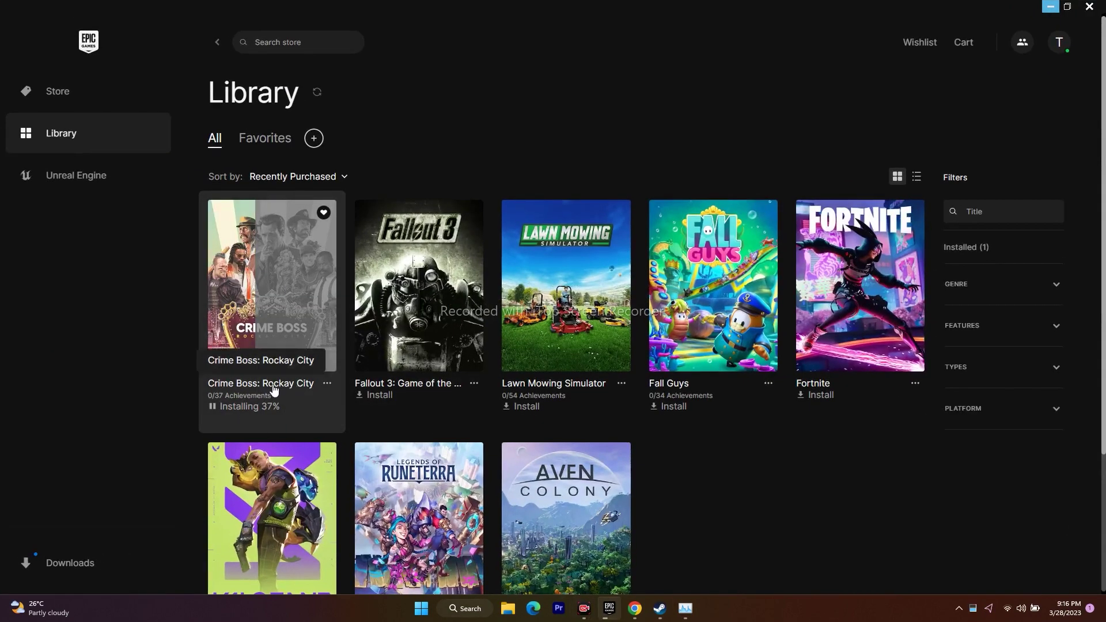
{"action": "left_click", "coordinate": [1051, 7]}
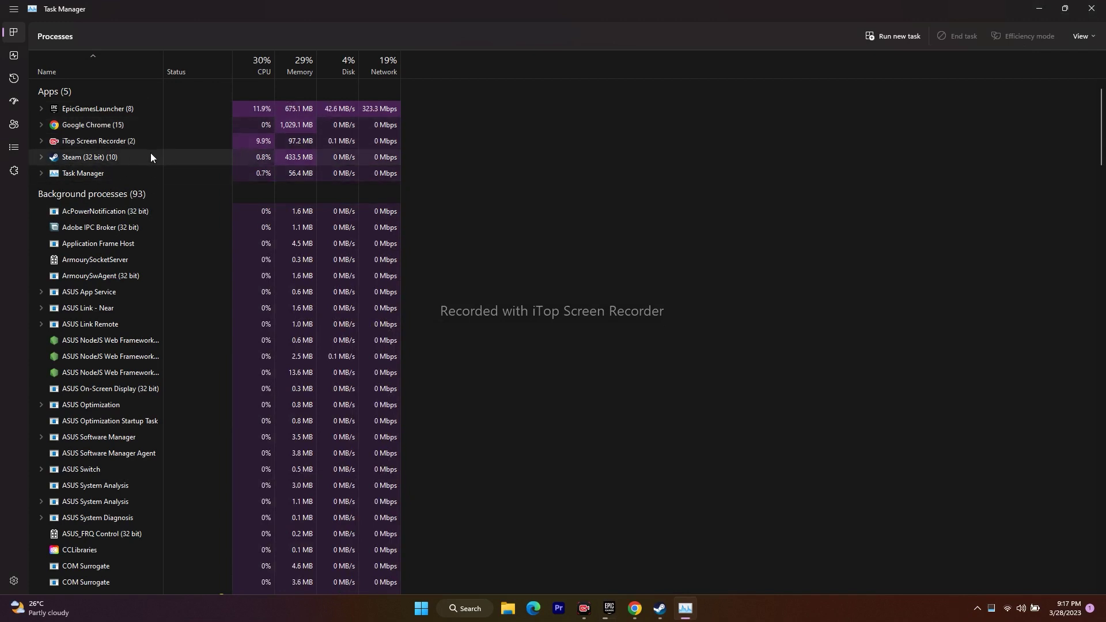
Find the first Discord entry among Task Manager's background processes and end its task.
{"action": "scroll", "coordinate": [691, 260], "scroll_direction": "down", "scroll_amount": 1}
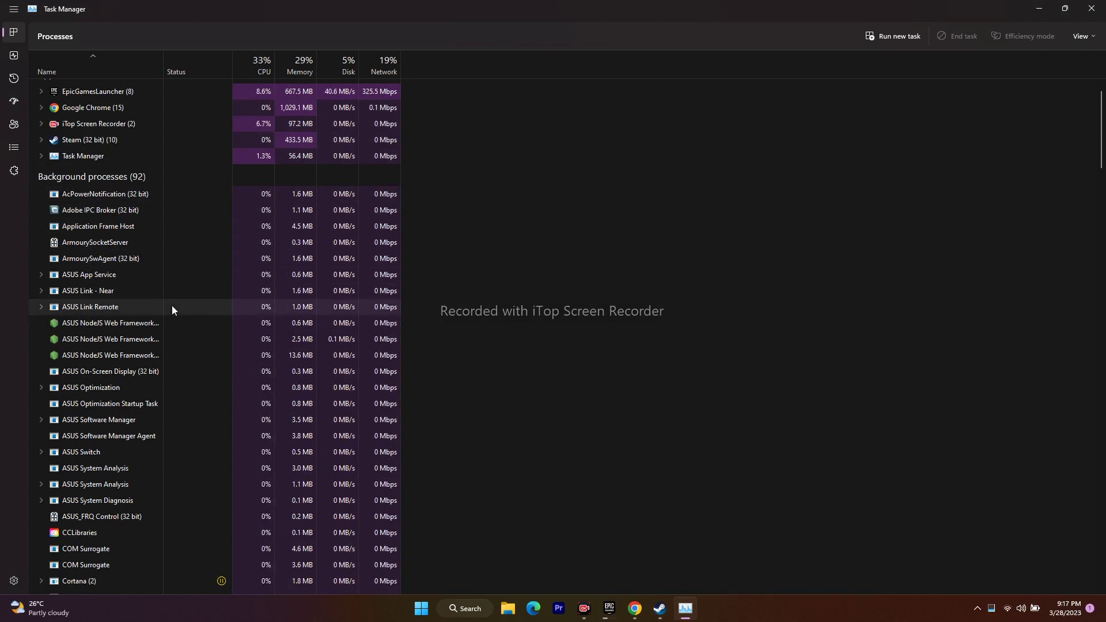
{"action": "scroll", "coordinate": [172, 306], "scroll_direction": "down", "scroll_amount": 3}
{"action": "scroll", "coordinate": [172, 305], "scroll_direction": "down", "scroll_amount": 5}
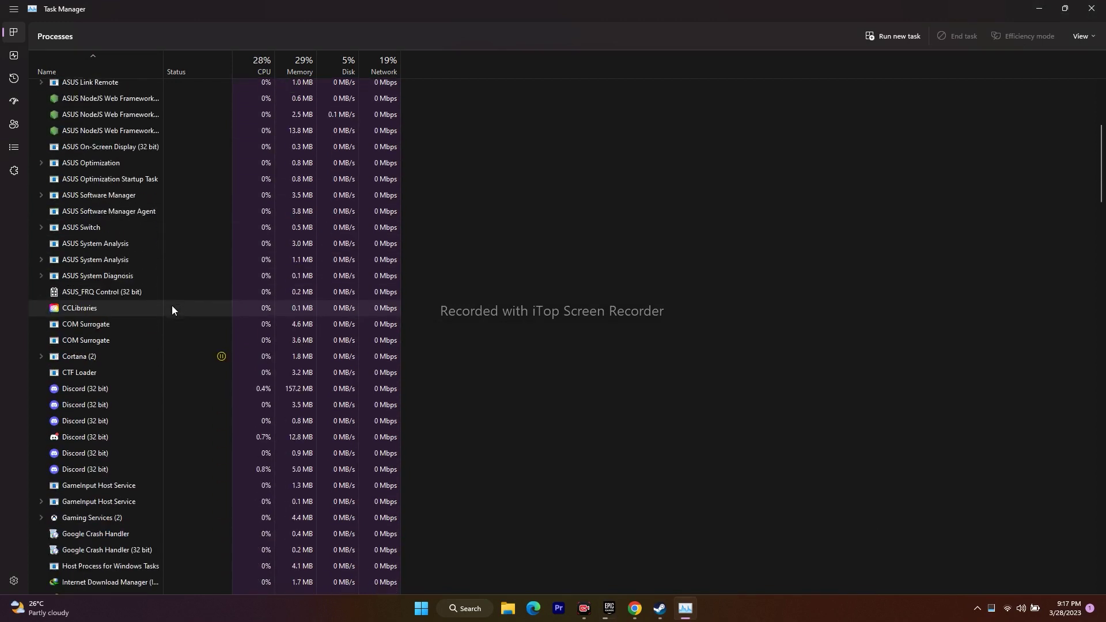
{"action": "scroll", "coordinate": [172, 309], "scroll_direction": "up", "scroll_amount": 5}
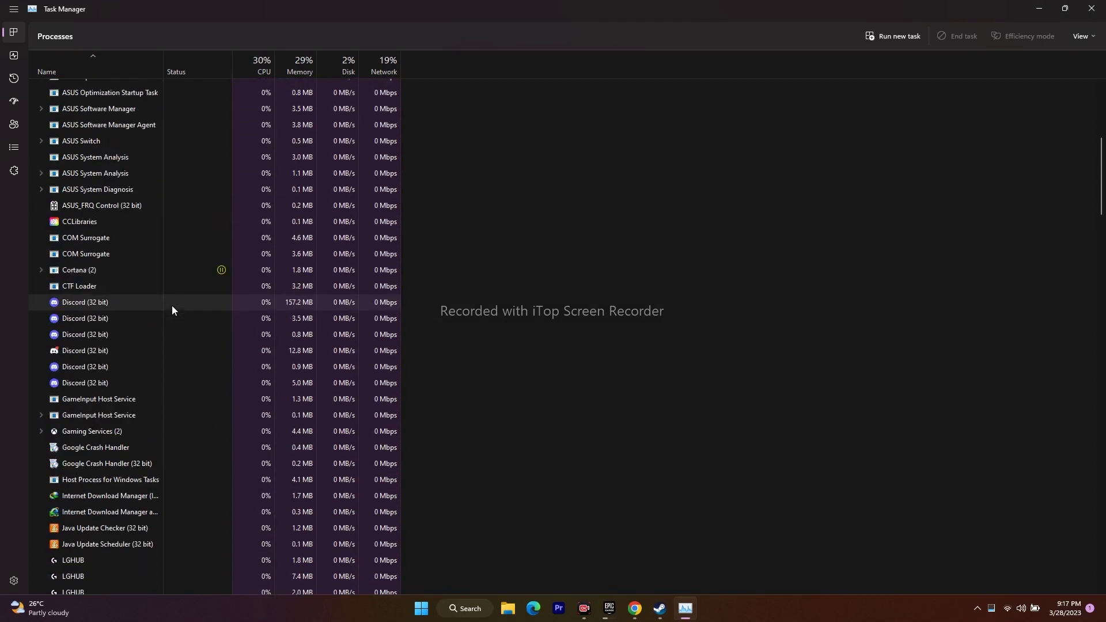
{"action": "scroll", "coordinate": [171, 310], "scroll_direction": "up", "scroll_amount": 4}
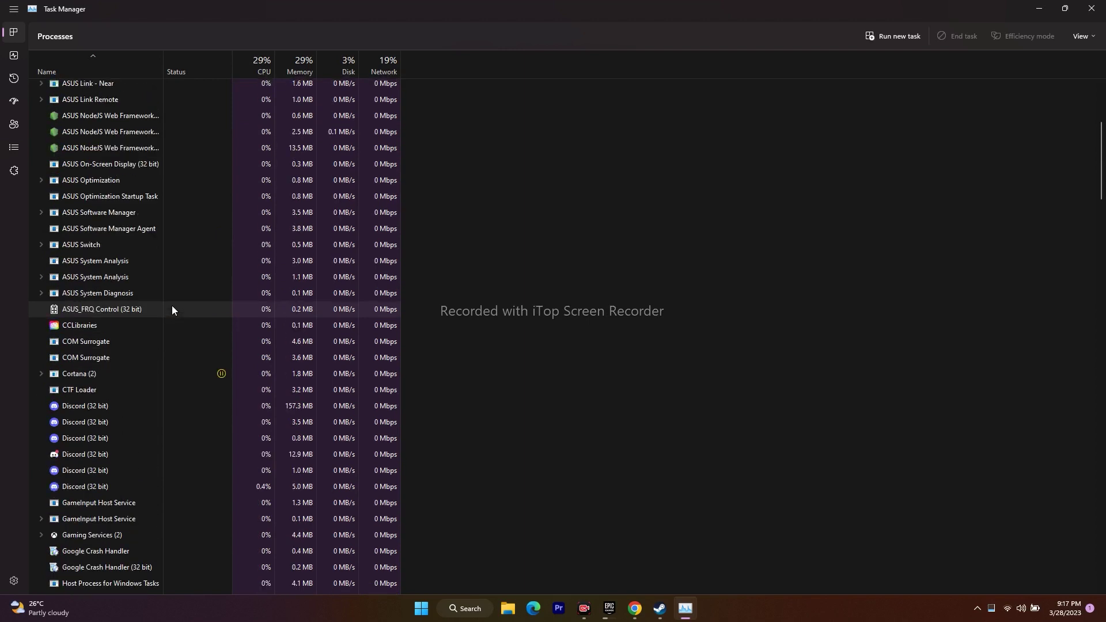
{"action": "scroll", "coordinate": [172, 310], "scroll_direction": "up", "scroll_amount": 2}
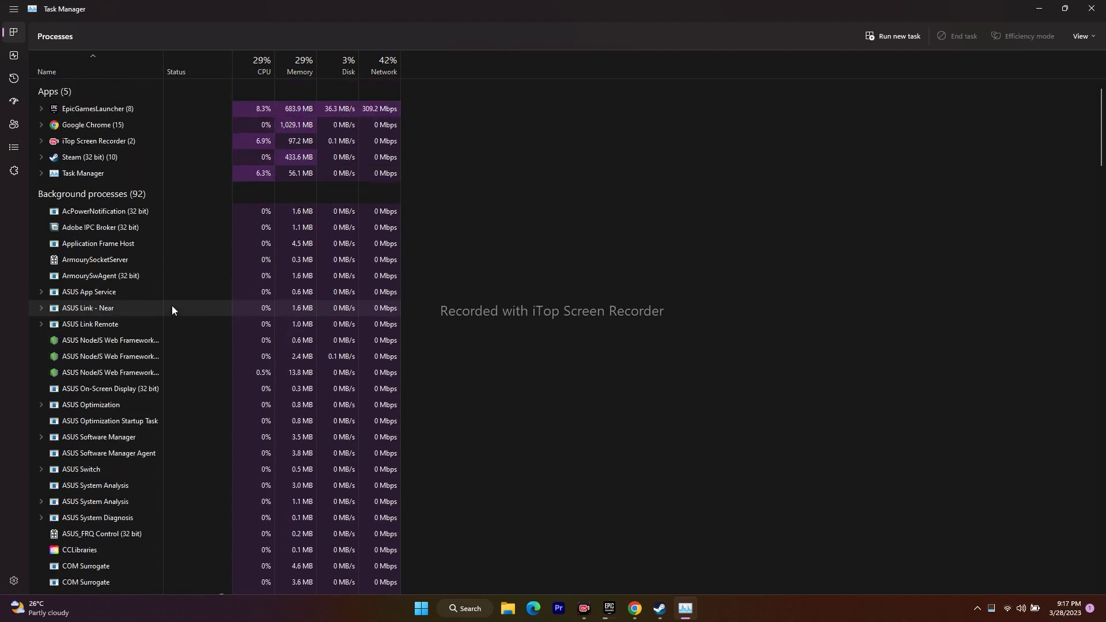
{"action": "scroll", "coordinate": [172, 310], "scroll_direction": "down", "scroll_amount": 6}
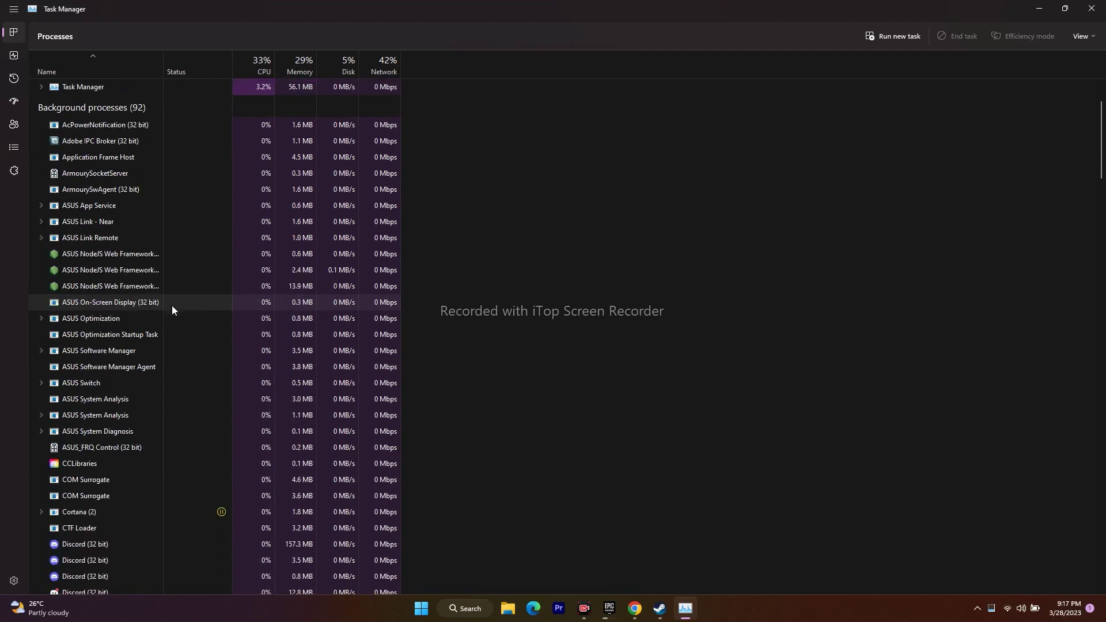
{"action": "scroll", "coordinate": [171, 310], "scroll_direction": "down", "scroll_amount": 1}
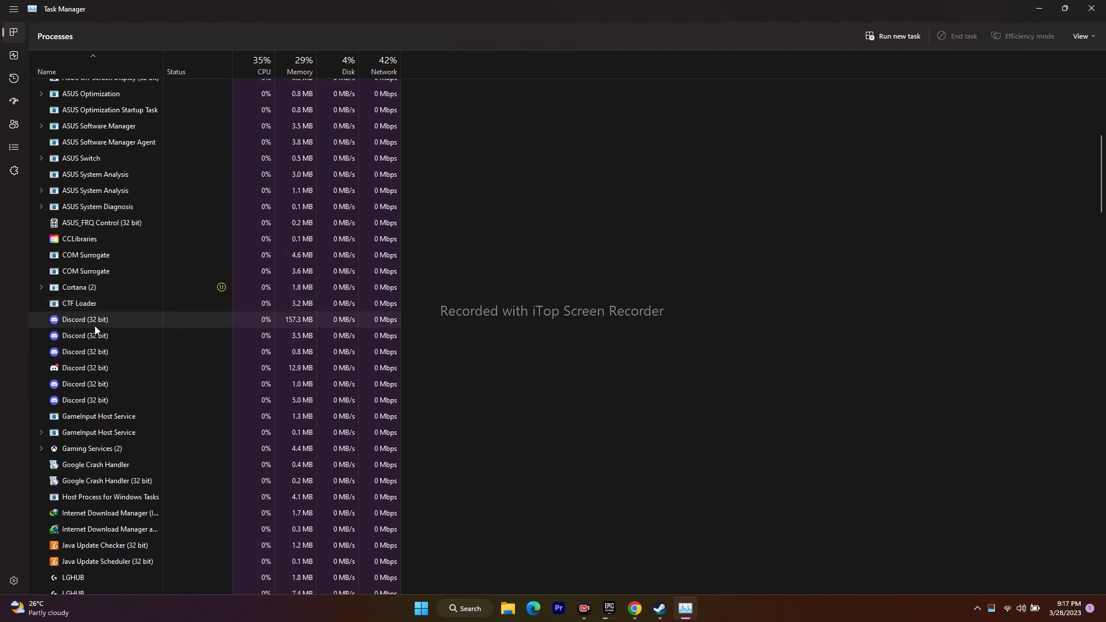
{"action": "right_click", "coordinate": [114, 324]}
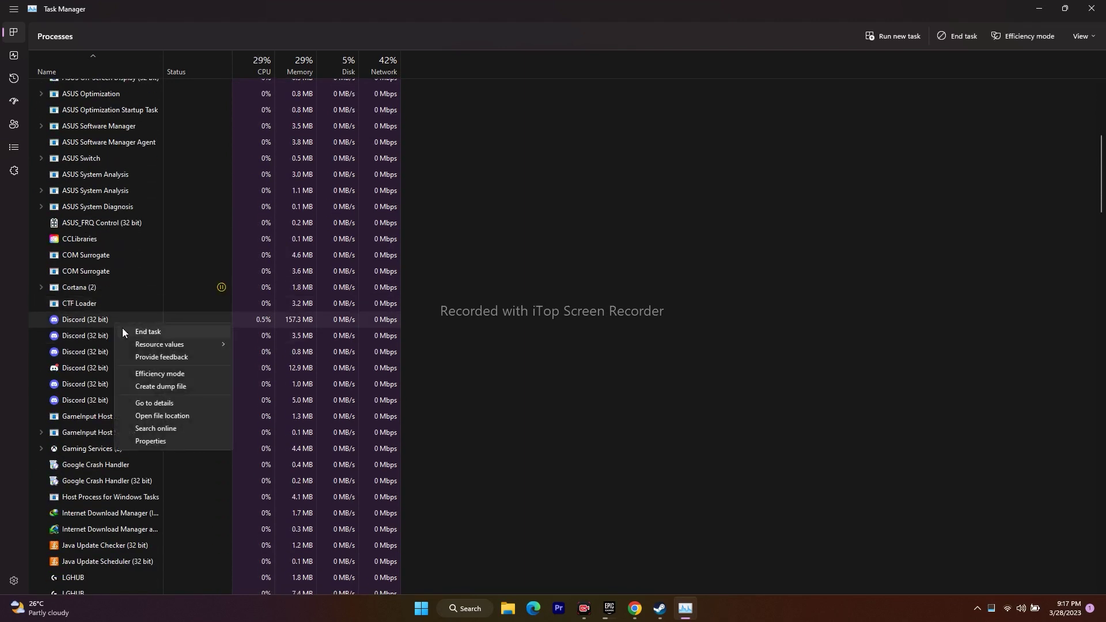
{"action": "left_click", "coordinate": [156, 333]}
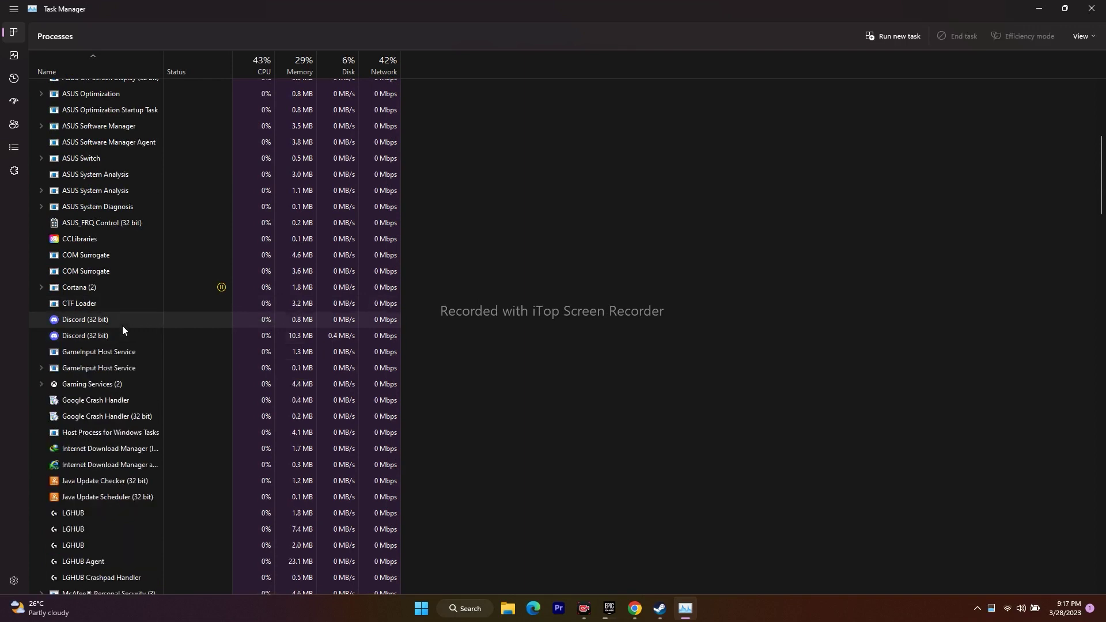
Review the remaining background processes for unneeded programs and close Task Manager.
{"action": "scroll", "coordinate": [135, 445], "scroll_direction": "down", "scroll_amount": 1}
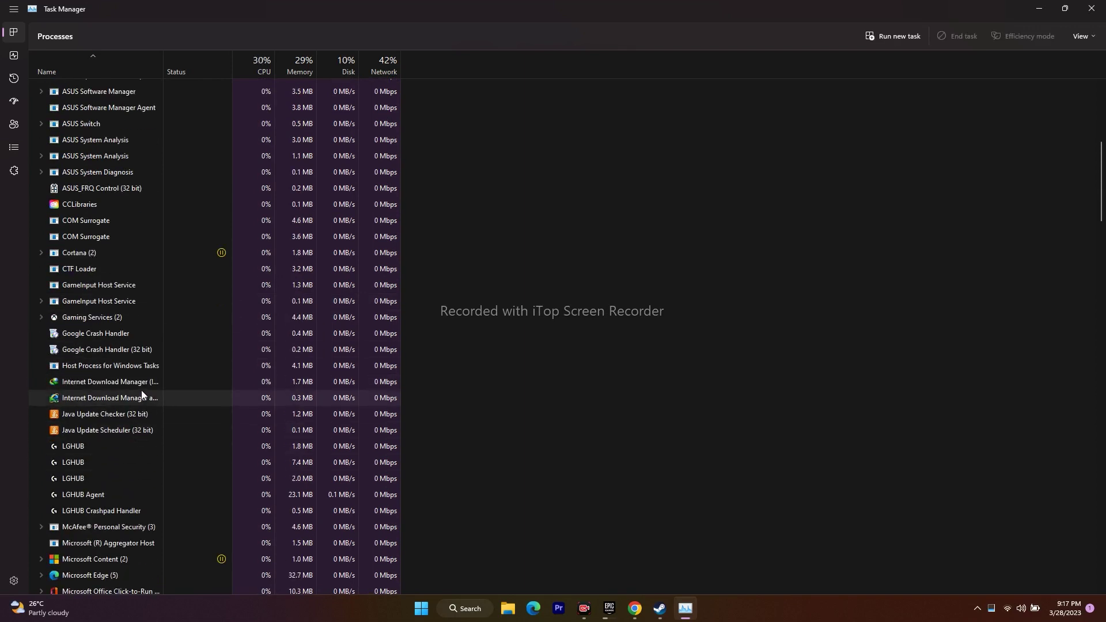
{"action": "scroll", "coordinate": [141, 398], "scroll_direction": "up", "scroll_amount": 3}
{"action": "scroll", "coordinate": [141, 407], "scroll_direction": "up", "scroll_amount": 5}
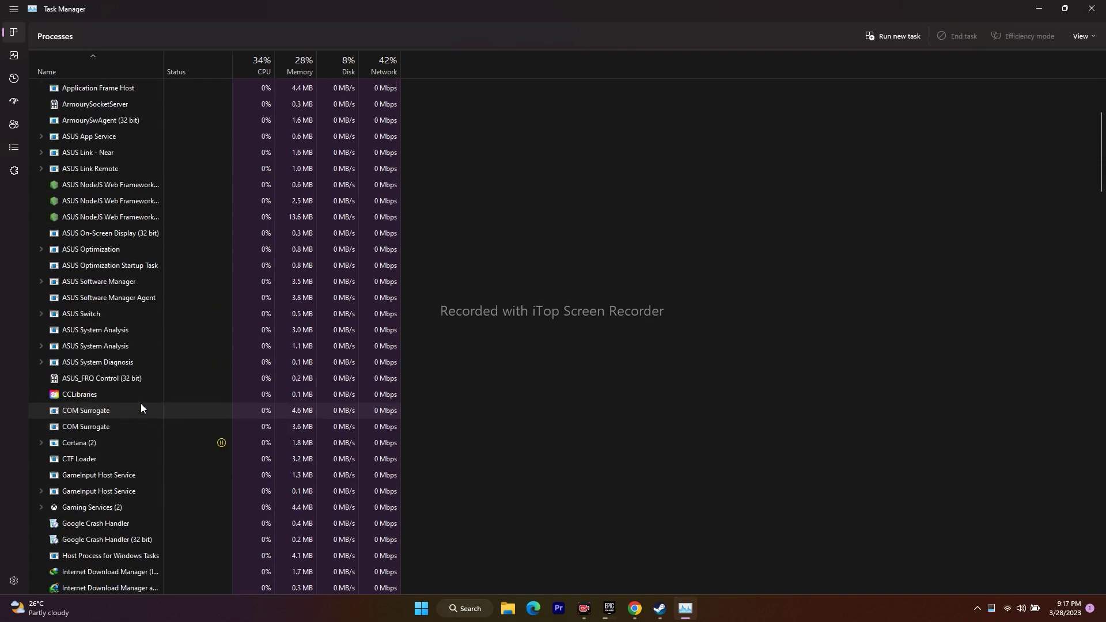
{"action": "scroll", "coordinate": [141, 404], "scroll_direction": "up", "scroll_amount": 1}
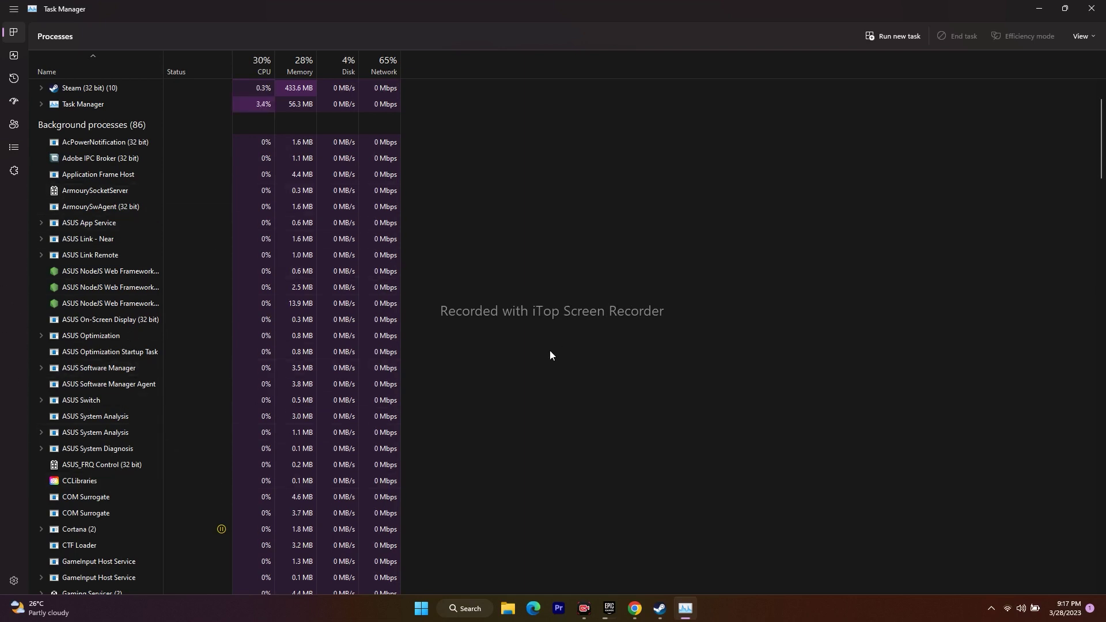
{"action": "left_click", "coordinate": [1091, 9]}
{"action": "left_click", "coordinate": [671, 609]}
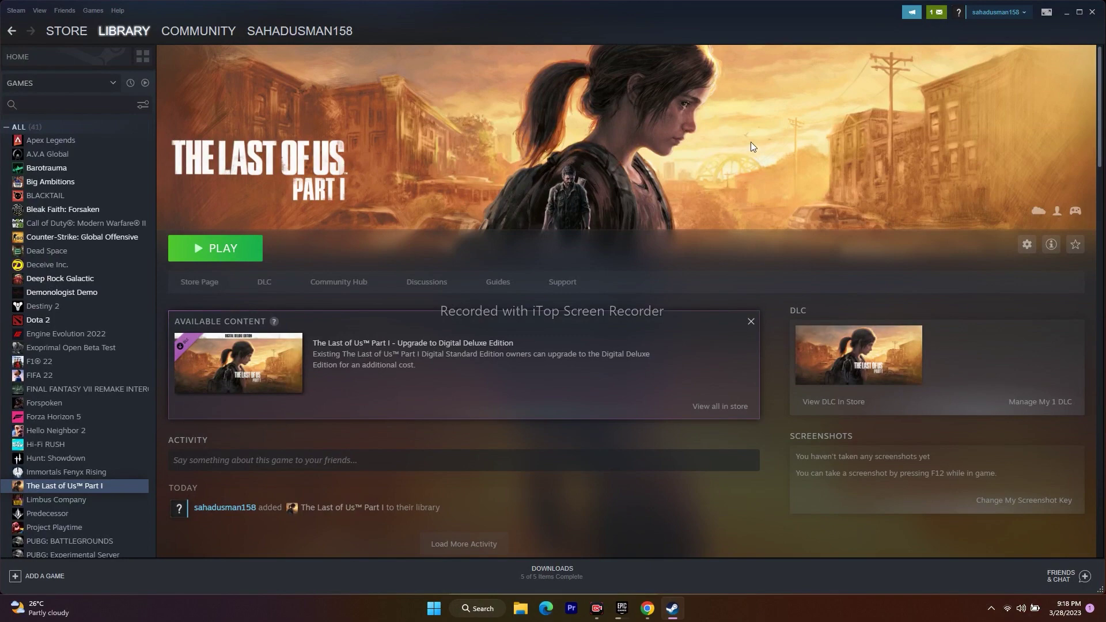
{"action": "left_click", "coordinate": [1065, 13]}
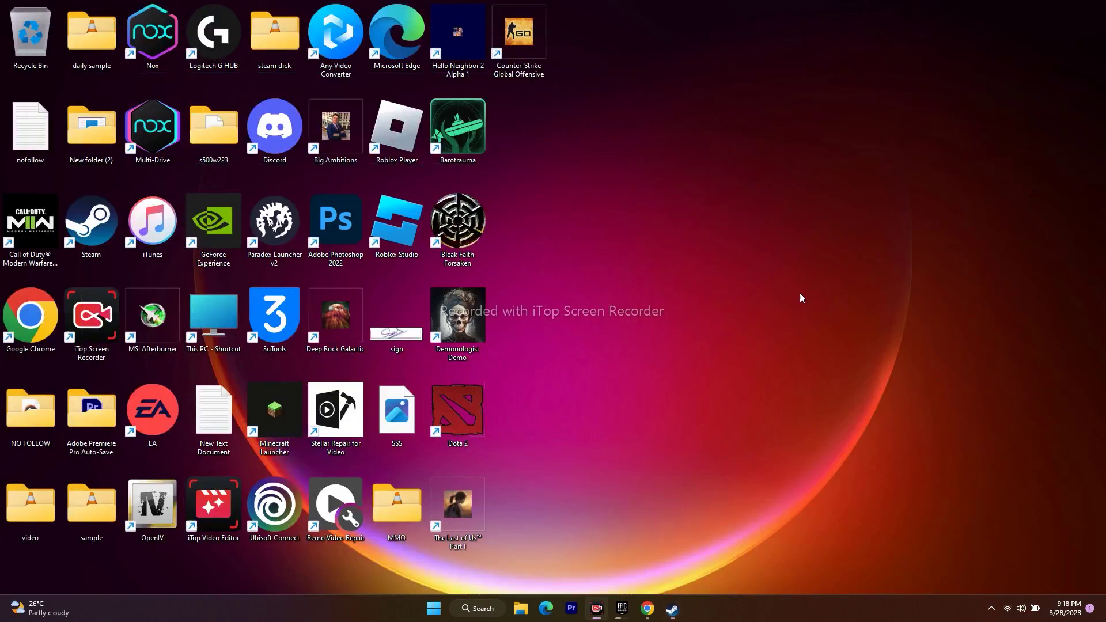
Open the Windows Graphics settings and look through the list of apps with custom graphics options.
{"action": "left_click", "coordinate": [478, 608]}
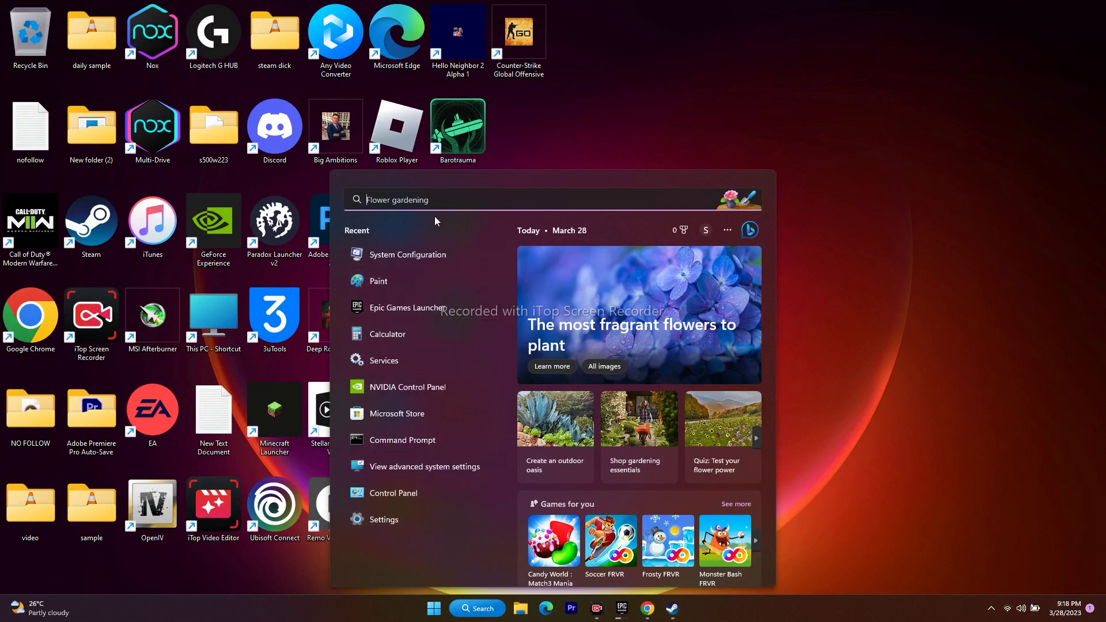
{"action": "type", "text": "GRA"}
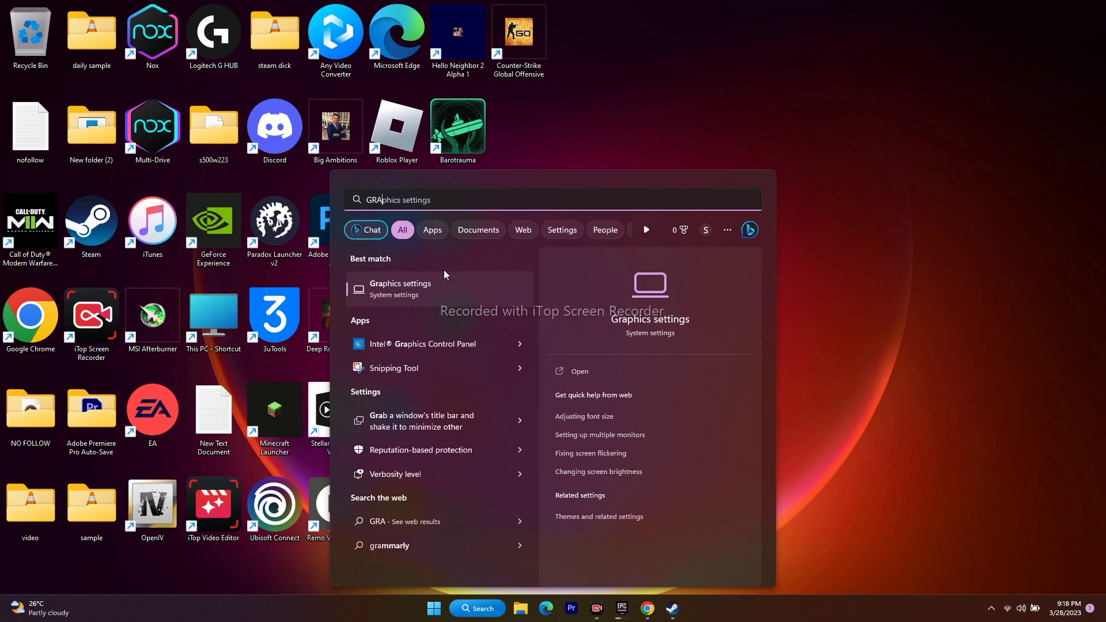
{"action": "left_click", "coordinate": [446, 285]}
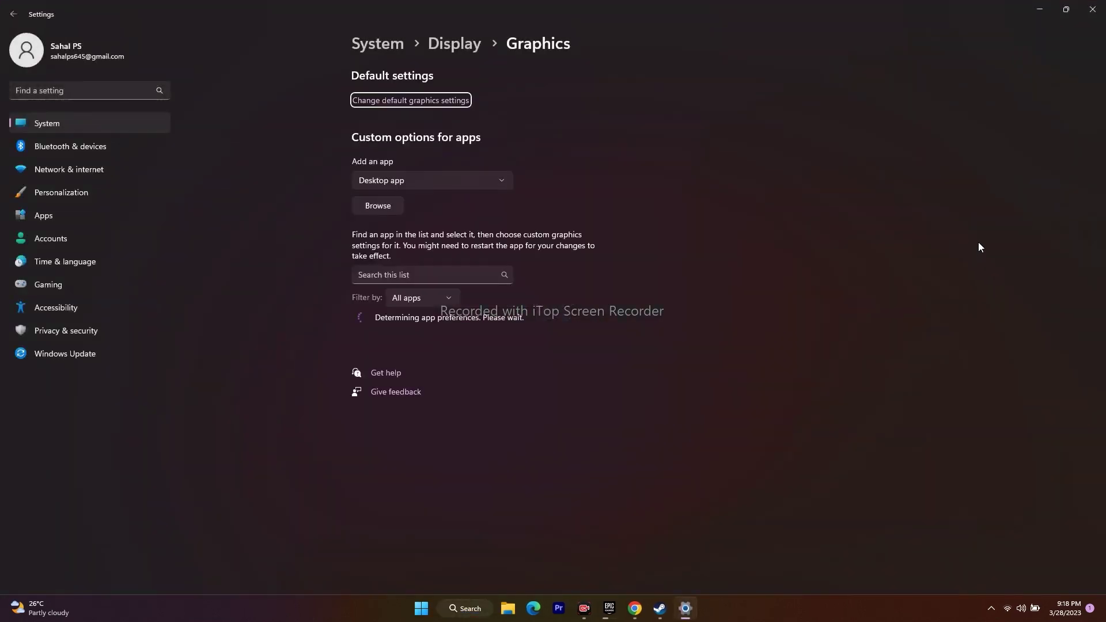
{"action": "scroll", "coordinate": [954, 209], "scroll_direction": "down", "scroll_amount": 4}
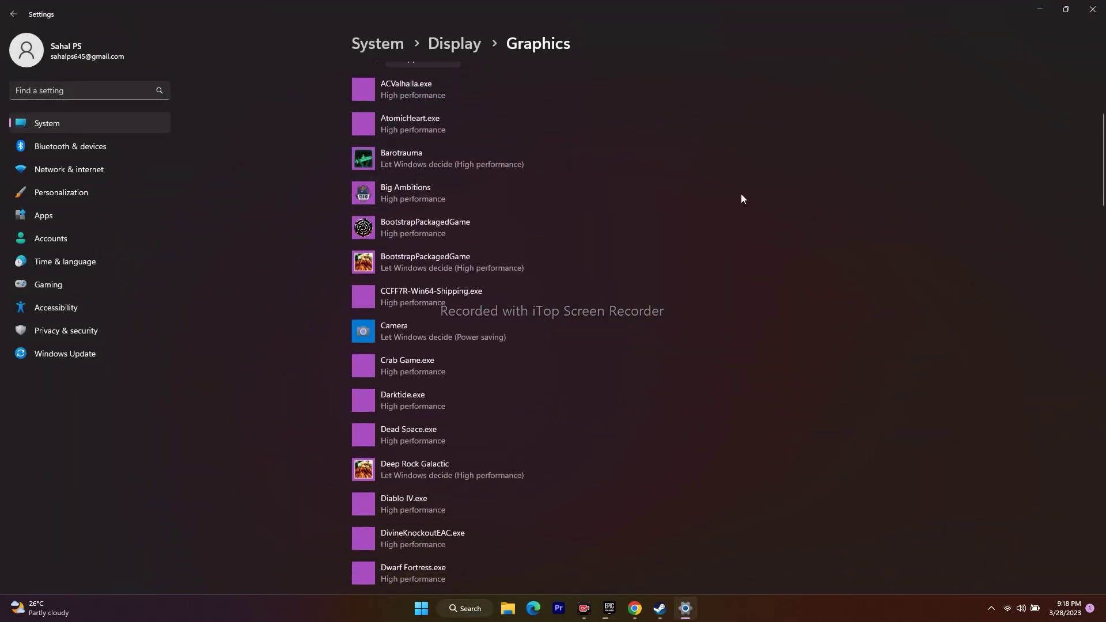
{"action": "scroll", "coordinate": [742, 199], "scroll_direction": "down", "scroll_amount": 4}
{"action": "scroll", "coordinate": [744, 203], "scroll_direction": "up", "scroll_amount": 8}
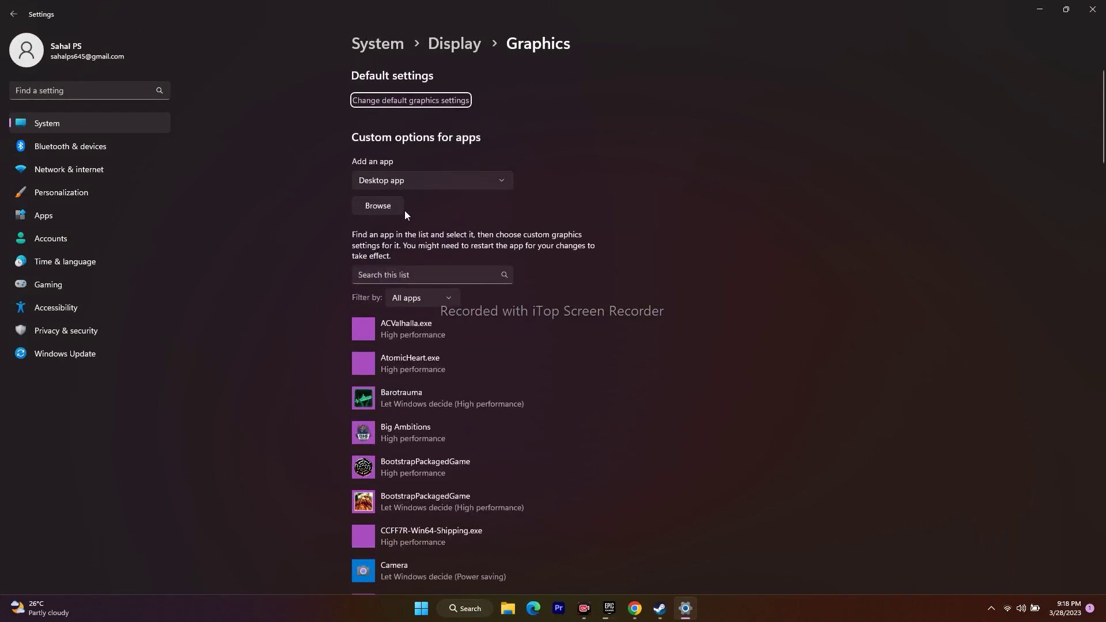
Browse for a desktop app to add, going to the Steam folder in Program Files (x86) on drive C:.
{"action": "left_click", "coordinate": [379, 206]}
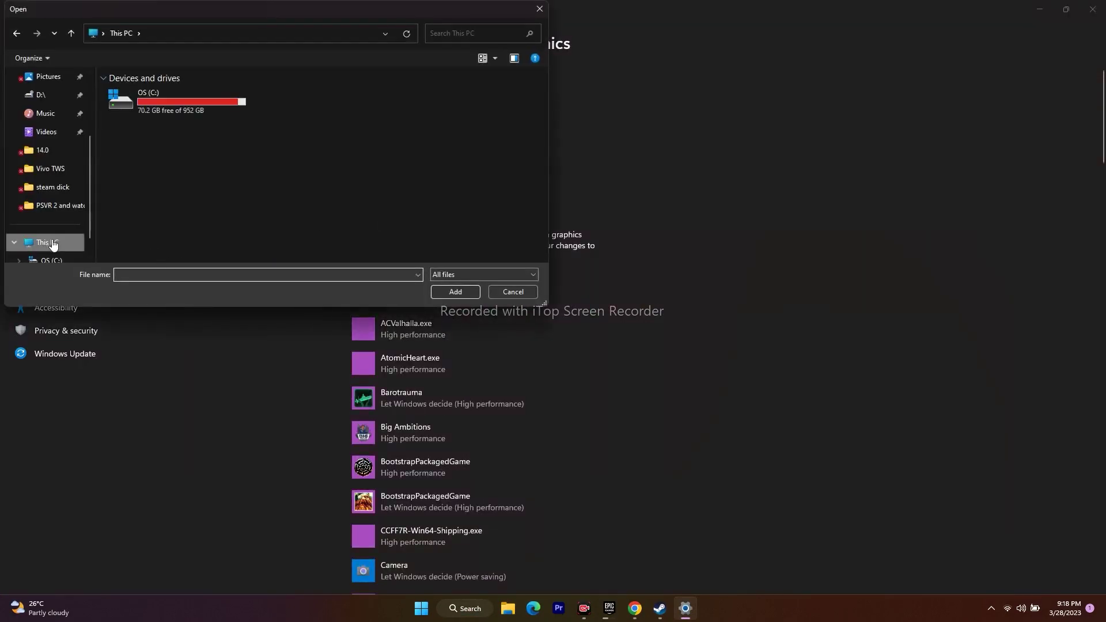
{"action": "double_click", "coordinate": [169, 108]}
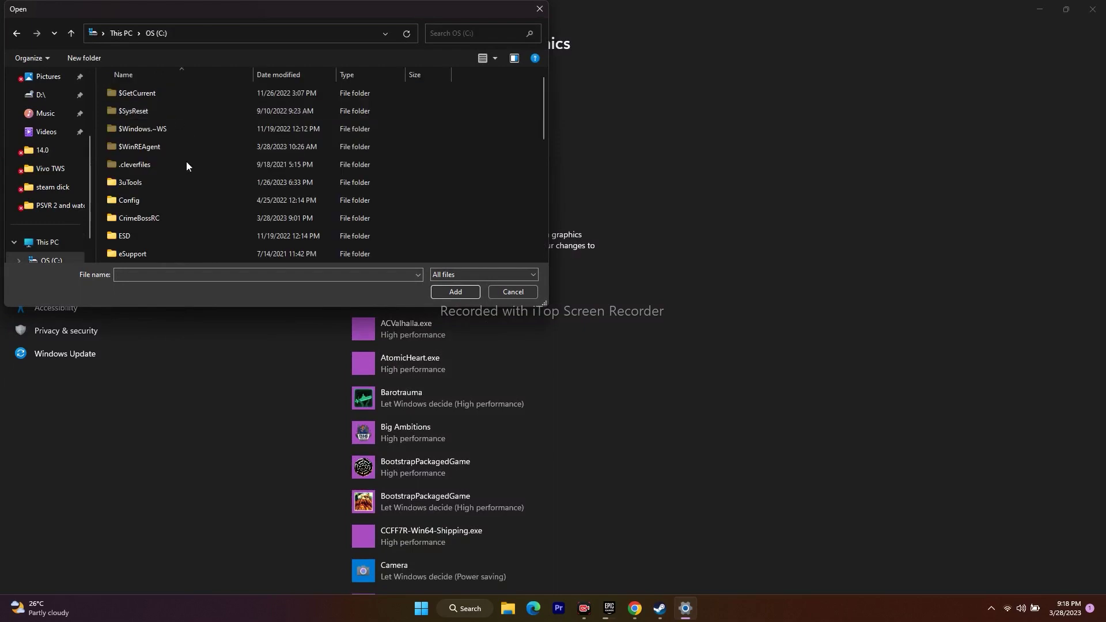
{"action": "scroll", "coordinate": [179, 165], "scroll_direction": "down", "scroll_amount": 6}
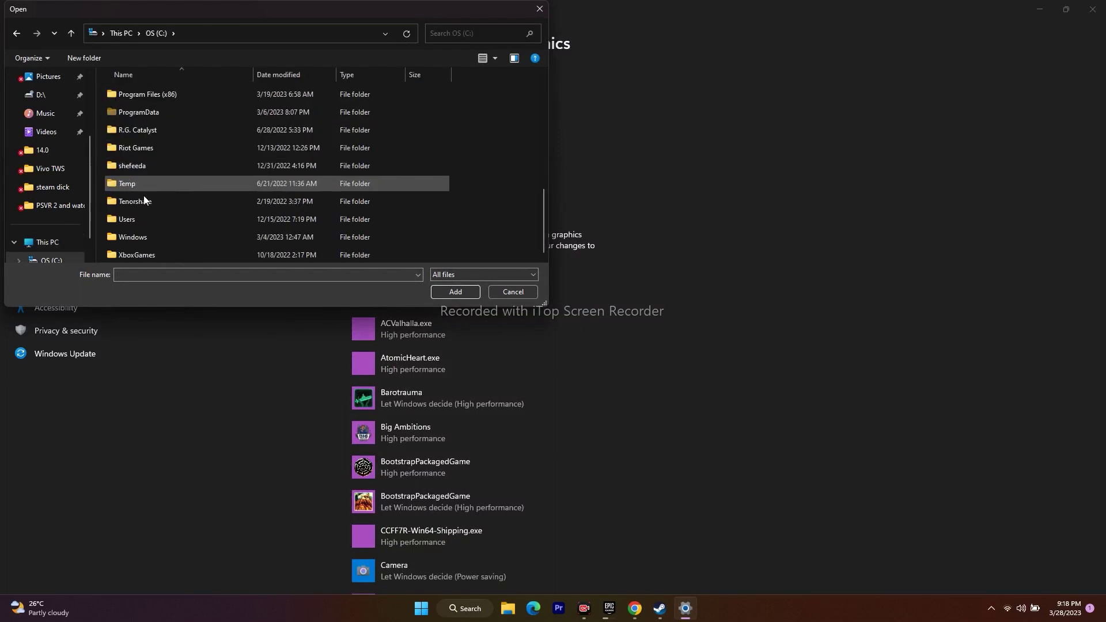
{"action": "scroll", "coordinate": [161, 195], "scroll_direction": "up", "scroll_amount": 1}
{"action": "scroll", "coordinate": [165, 193], "scroll_direction": "down", "scroll_amount": 1}
{"action": "scroll", "coordinate": [167, 187], "scroll_direction": "up", "scroll_amount": 2}
{"action": "double_click", "coordinate": [175, 196]}
{"action": "scroll", "coordinate": [195, 166], "scroll_direction": "down", "scroll_amount": 12}
{"action": "double_click", "coordinate": [192, 166]}
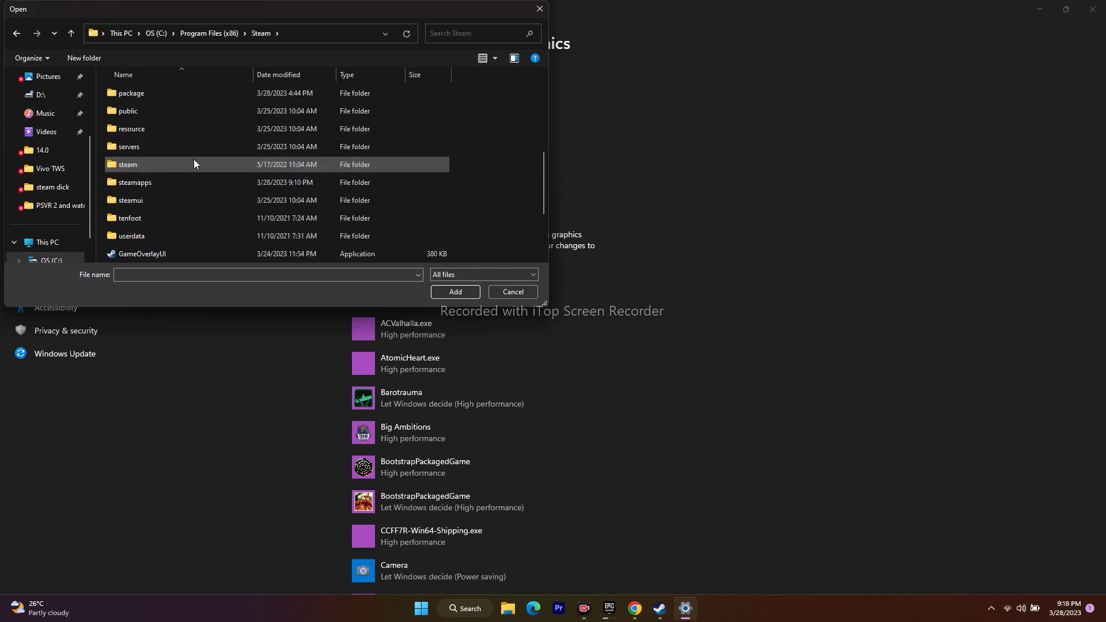
Add tlou-i.exe from steamapps\common\The Last of Us Part I to the custom graphics app list.
{"action": "double_click", "coordinate": [173, 182]}
{"action": "double_click", "coordinate": [150, 96]}
{"action": "scroll", "coordinate": [177, 146], "scroll_direction": "down", "scroll_amount": 10}
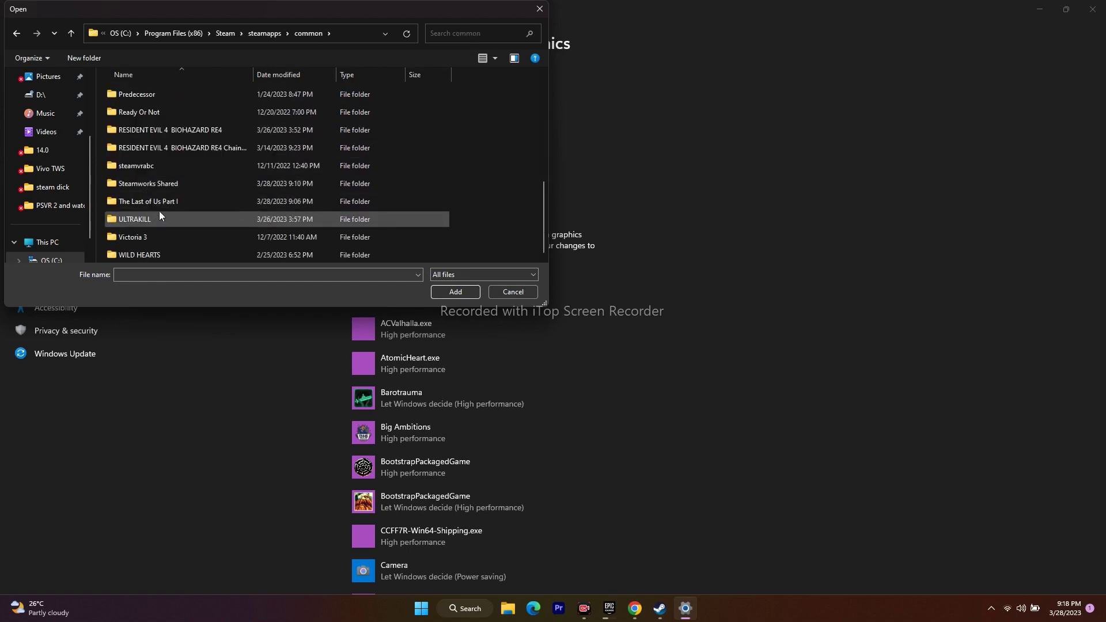
{"action": "double_click", "coordinate": [178, 202]}
{"action": "left_click", "coordinate": [192, 201]}
{"action": "left_click", "coordinate": [463, 293]}
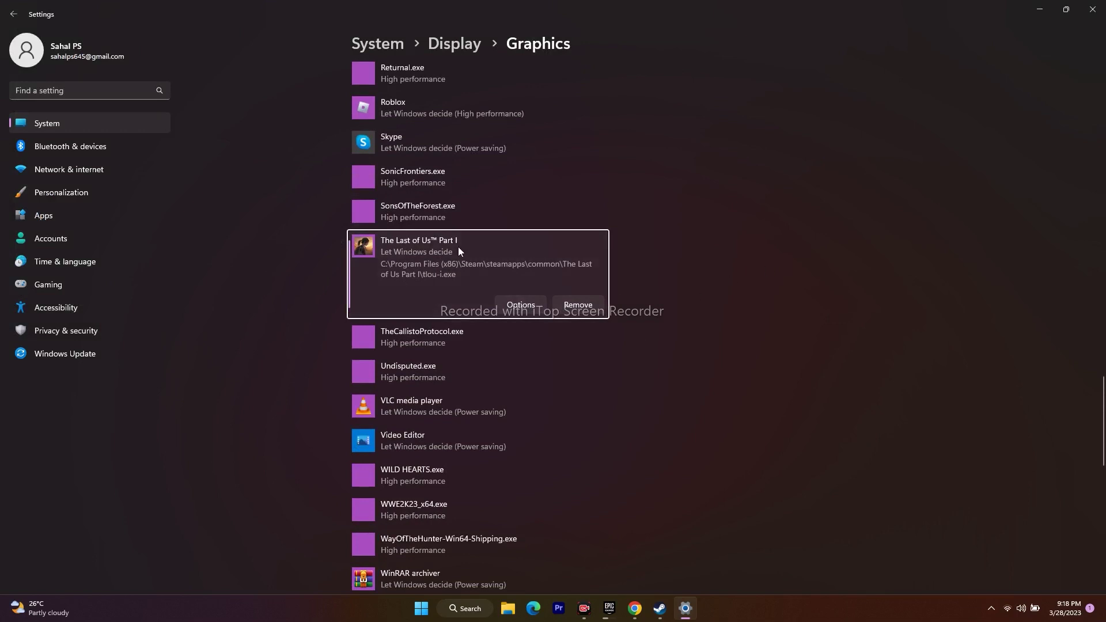
Set the graphics preference of The Last of Us Part I to High performance, save it and close Settings.
{"action": "left_click", "coordinate": [532, 301]}
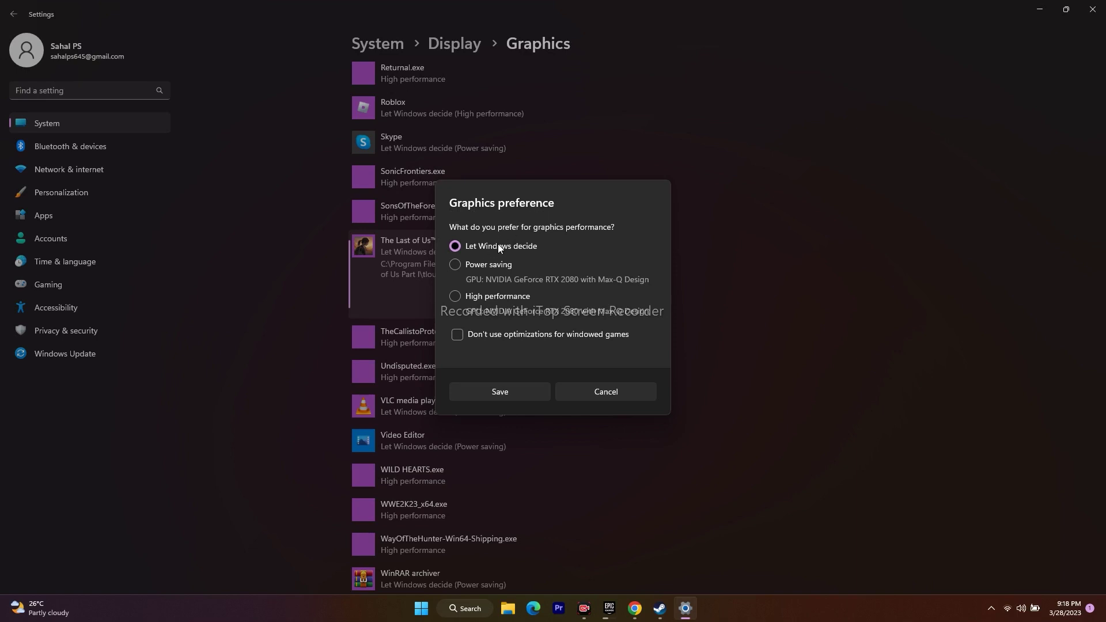
{"action": "left_click", "coordinate": [456, 298]}
{"action": "left_click", "coordinate": [501, 391]}
{"action": "left_click", "coordinate": [1091, 9]}
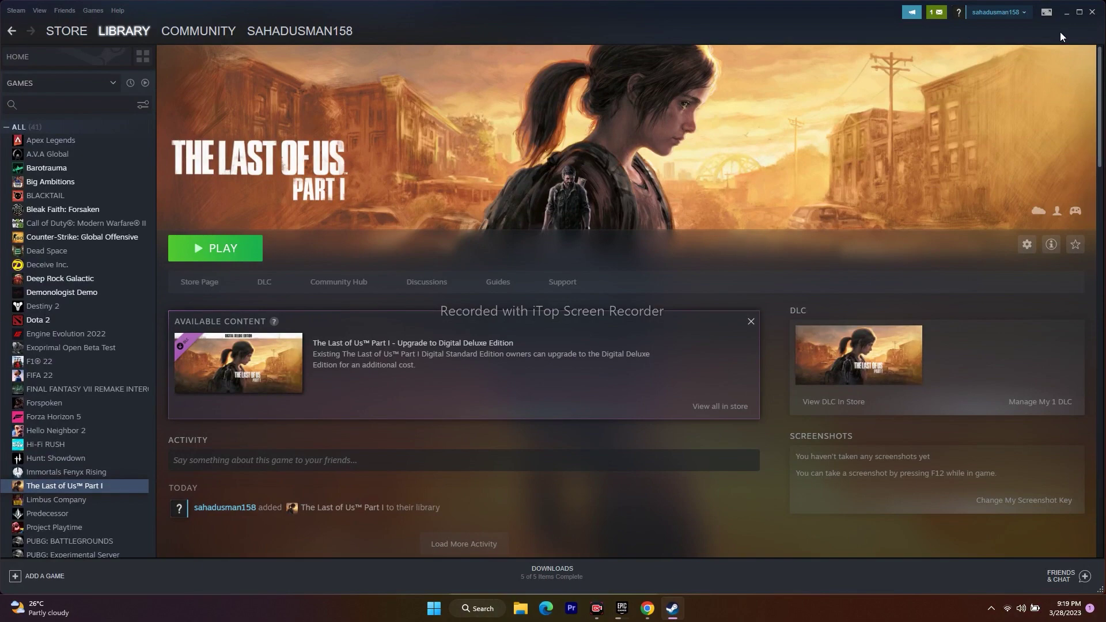
Minimize Steam and open the Virtual Memory dialog from the advanced performance options in System Properties.
{"action": "left_click", "coordinate": [1066, 12]}
{"action": "left_click", "coordinate": [479, 610]}
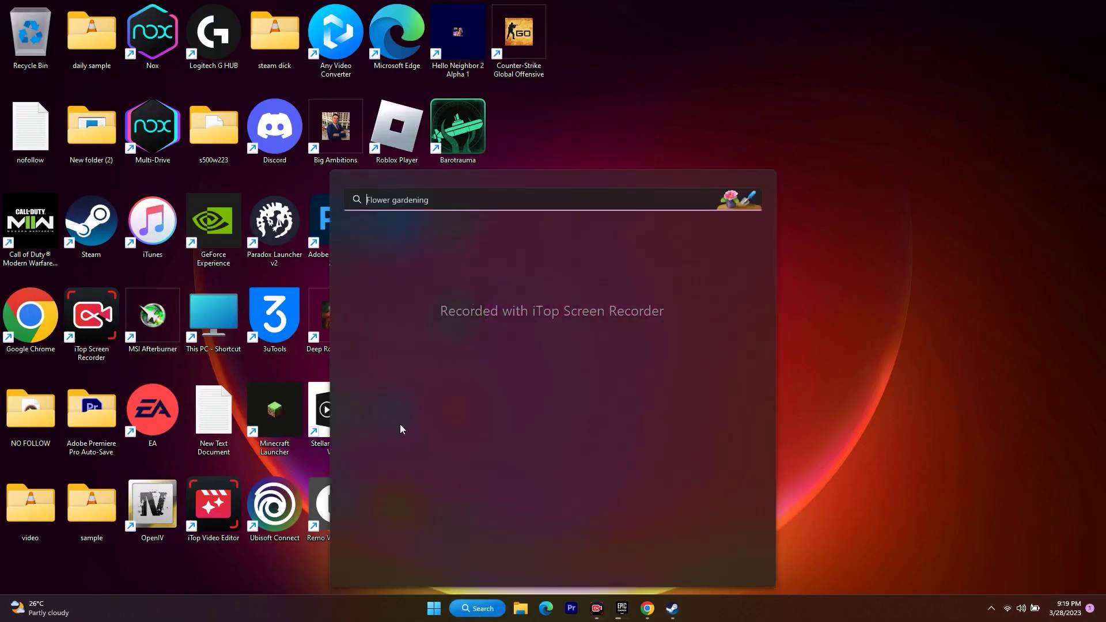
{"action": "left_click", "coordinate": [411, 491]}
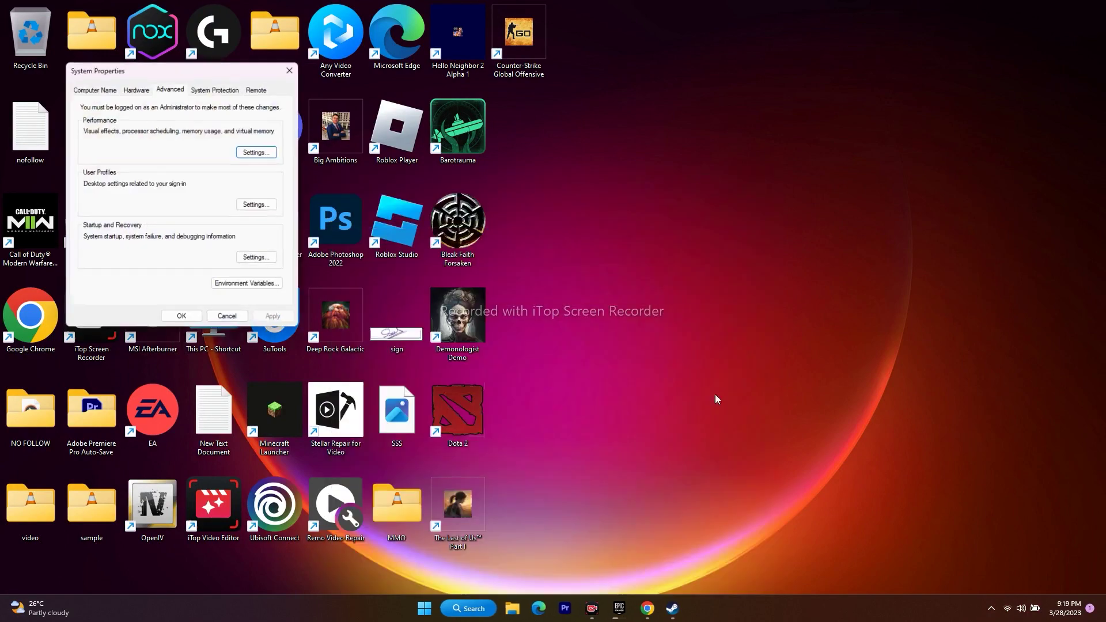
{"action": "left_click_drag", "start_coordinate": [192, 71], "coordinate": [835, 89]}
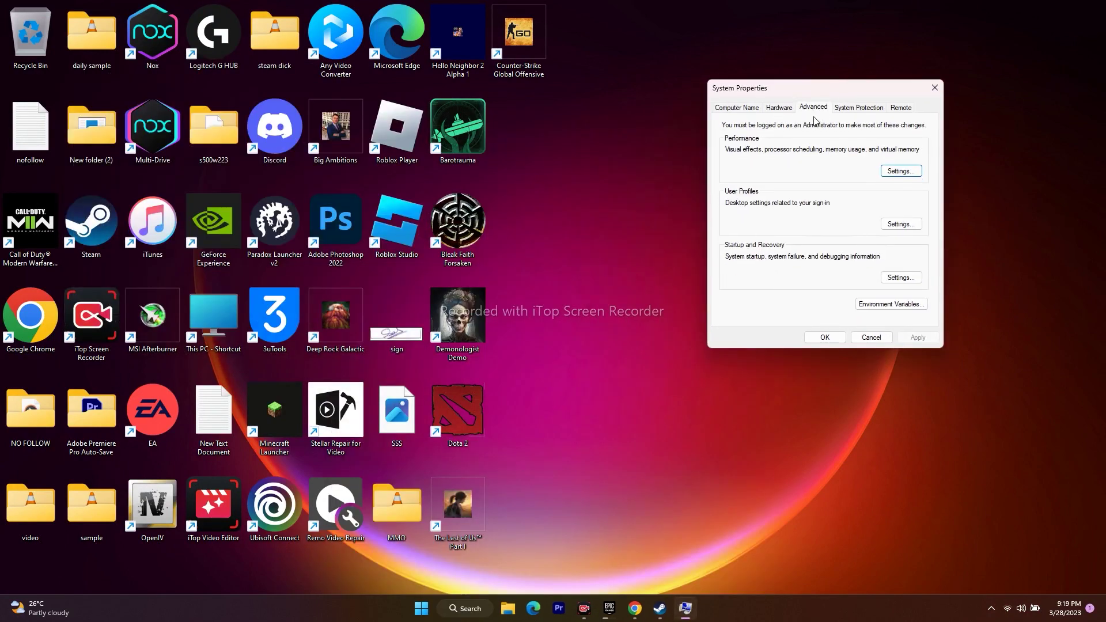
{"action": "left_click", "coordinate": [906, 171]}
{"action": "left_click", "coordinate": [798, 153]}
{"action": "left_click", "coordinate": [916, 299]}
{"action": "left_click", "coordinate": [922, 299]}
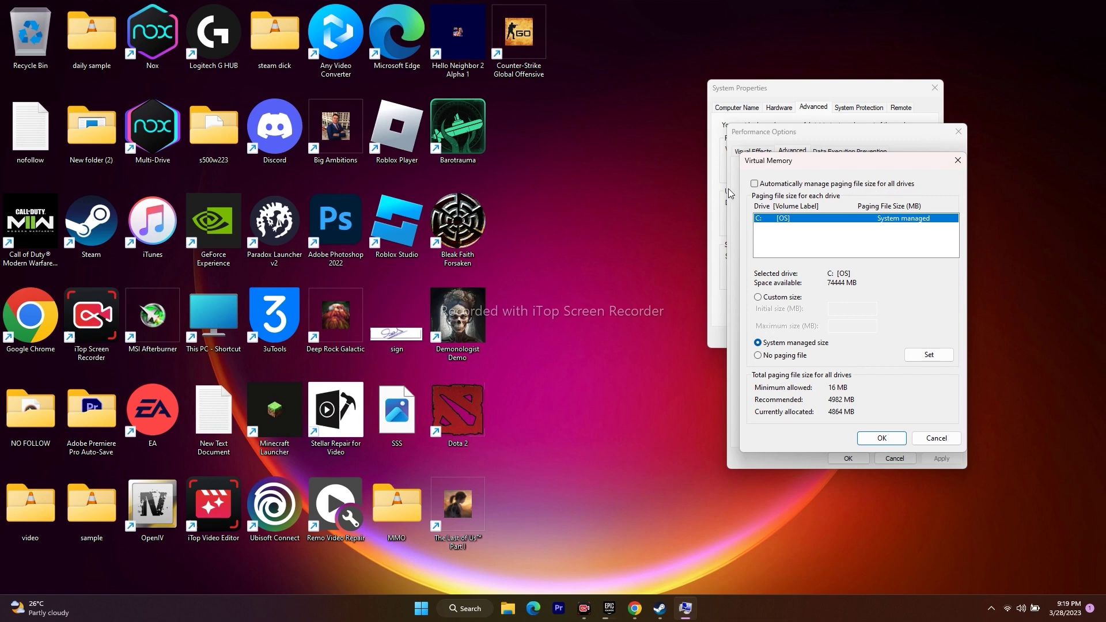
Keep automatic paging file management turned off and select a custom paging file size for drive C:.
{"action": "left_click", "coordinate": [755, 185]}
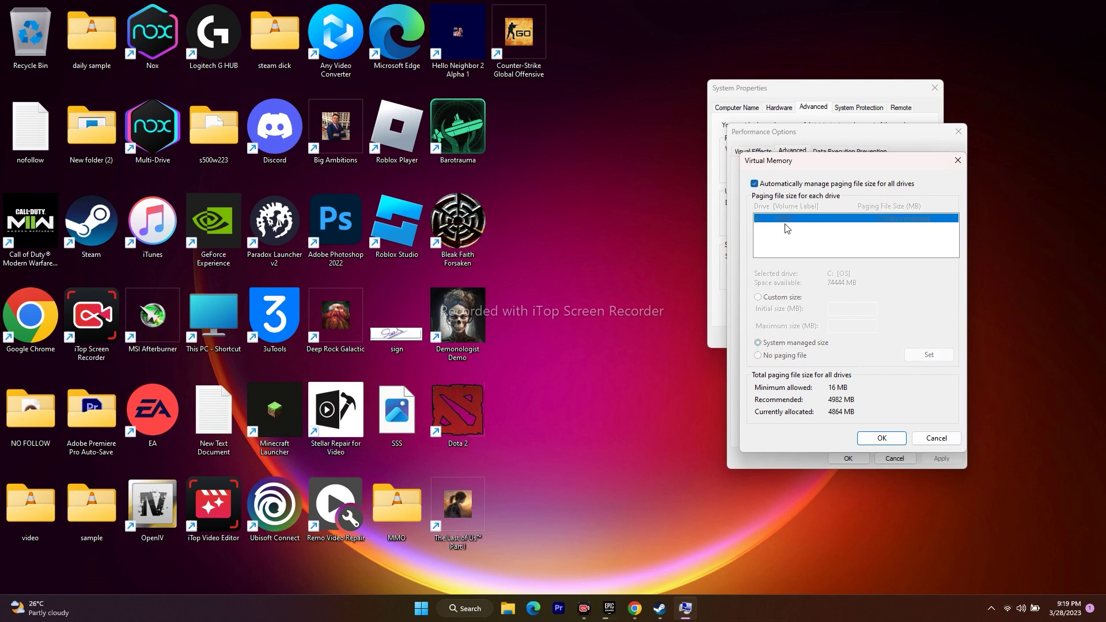
{"action": "left_click", "coordinate": [754, 184]}
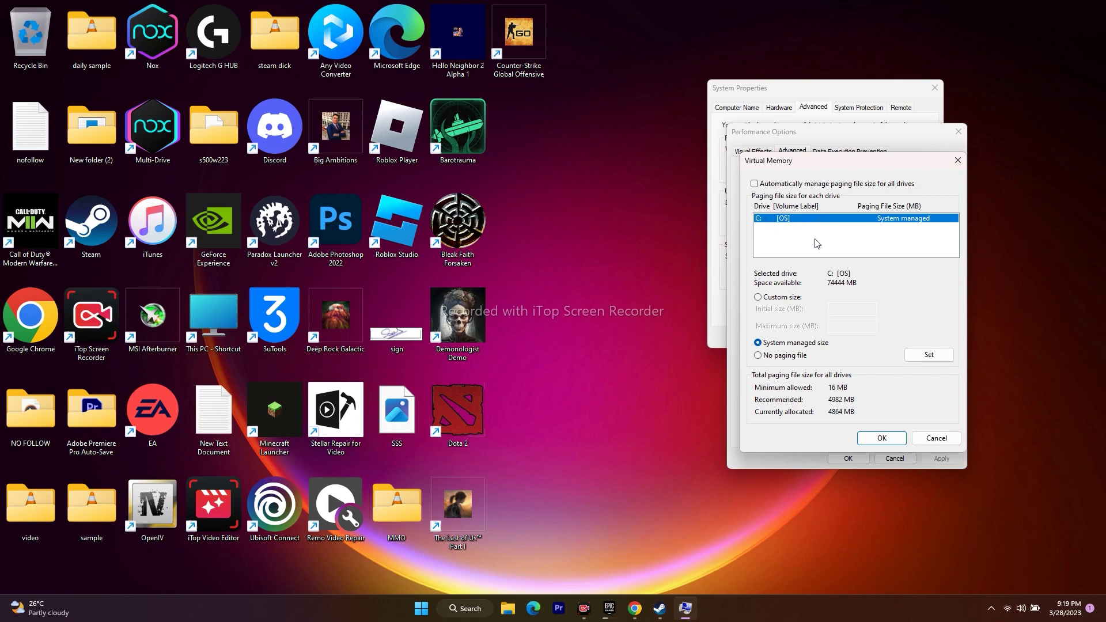
{"action": "left_click", "coordinate": [760, 298]}
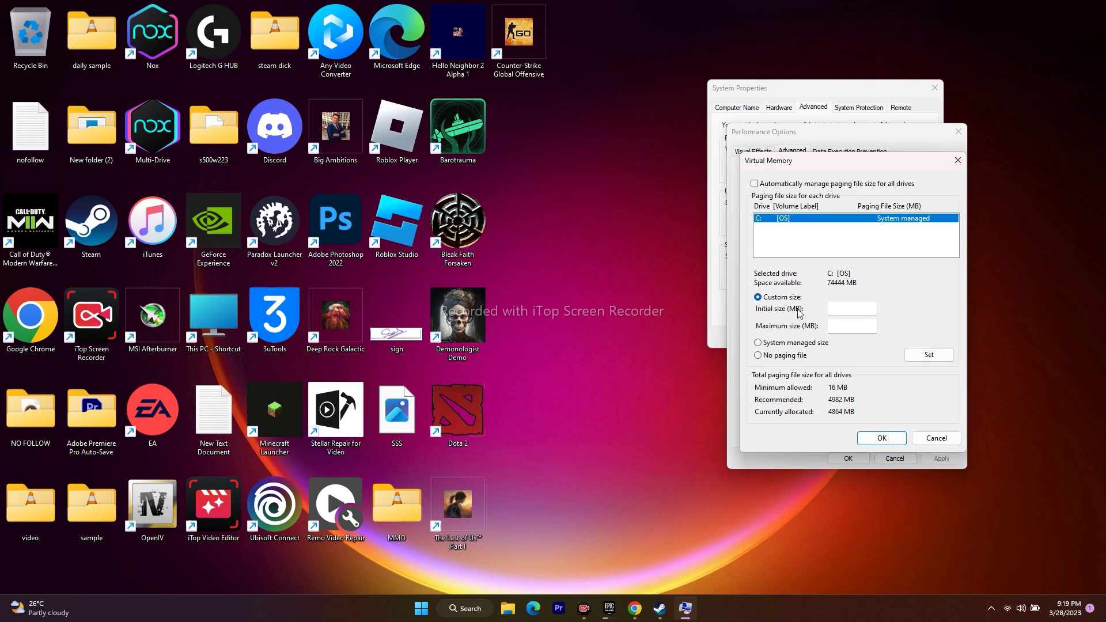
{"action": "left_click", "coordinate": [833, 309]}
{"action": "left_click", "coordinate": [833, 324]}
{"action": "left_click", "coordinate": [849, 313]}
Check the installed RAM in the device specifications of Windows Settings and close Settings.
{"action": "left_click", "coordinate": [468, 605]}
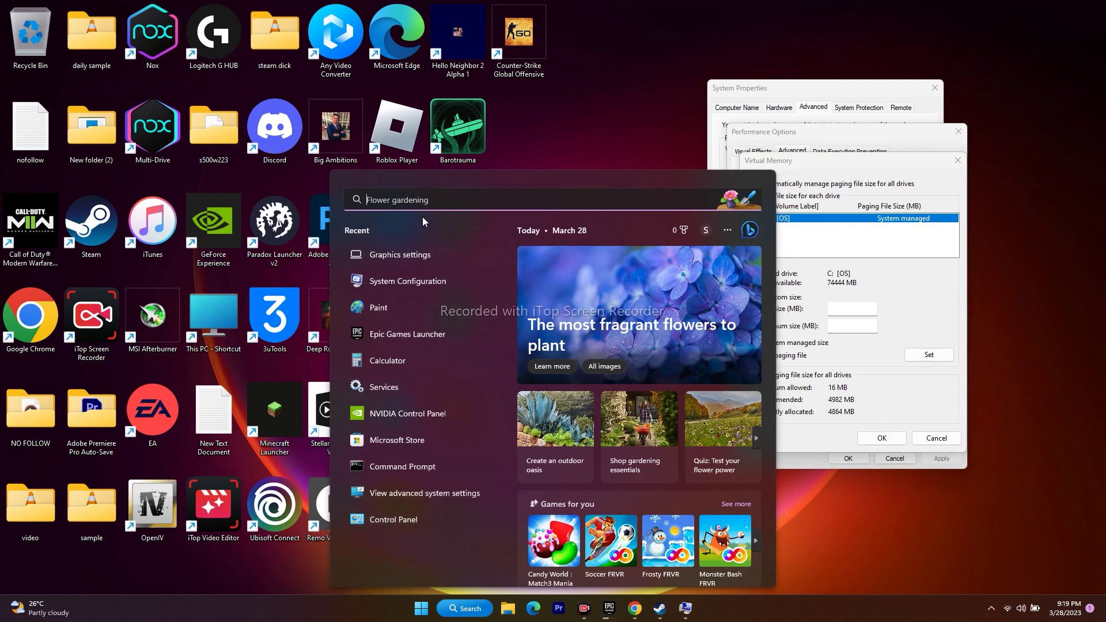
{"action": "type", "text": "SET"}
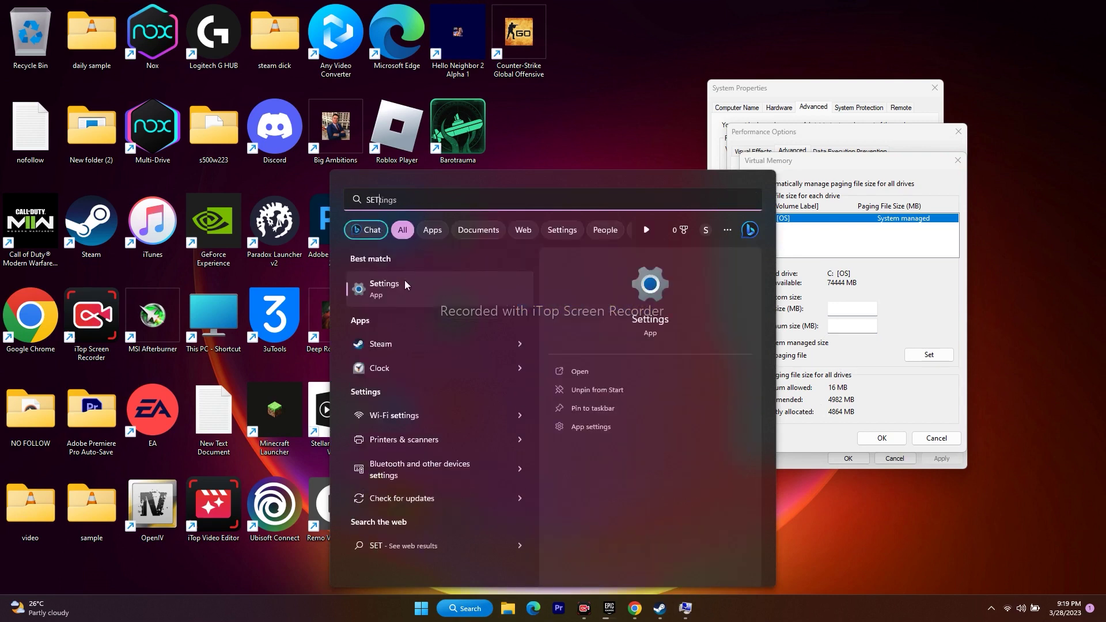
{"action": "left_click", "coordinate": [406, 285]}
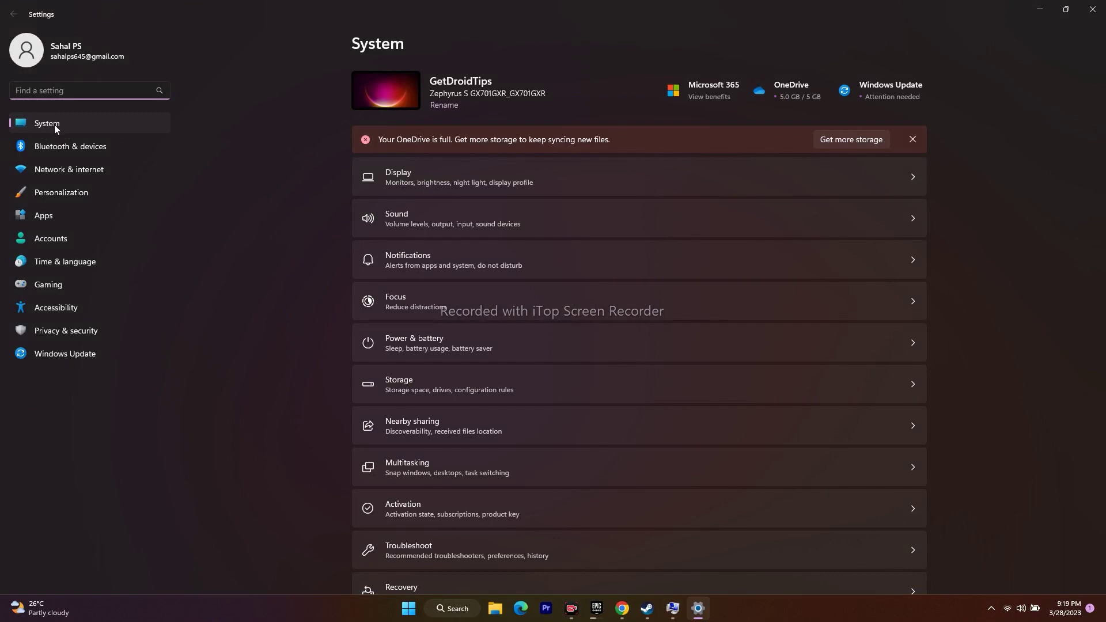
{"action": "scroll", "coordinate": [1023, 205], "scroll_direction": "down", "scroll_amount": 5}
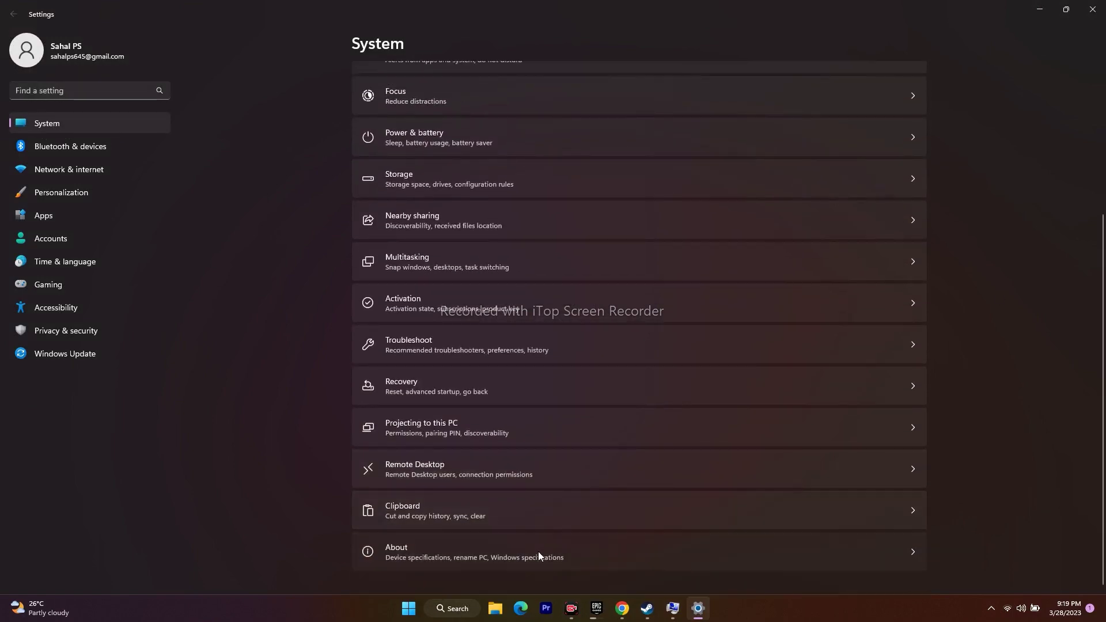
{"action": "left_click", "coordinate": [538, 551]}
{"action": "left_click_drag", "start_coordinate": [455, 186], "coordinate": [482, 185]}
{"action": "left_click", "coordinate": [488, 184]}
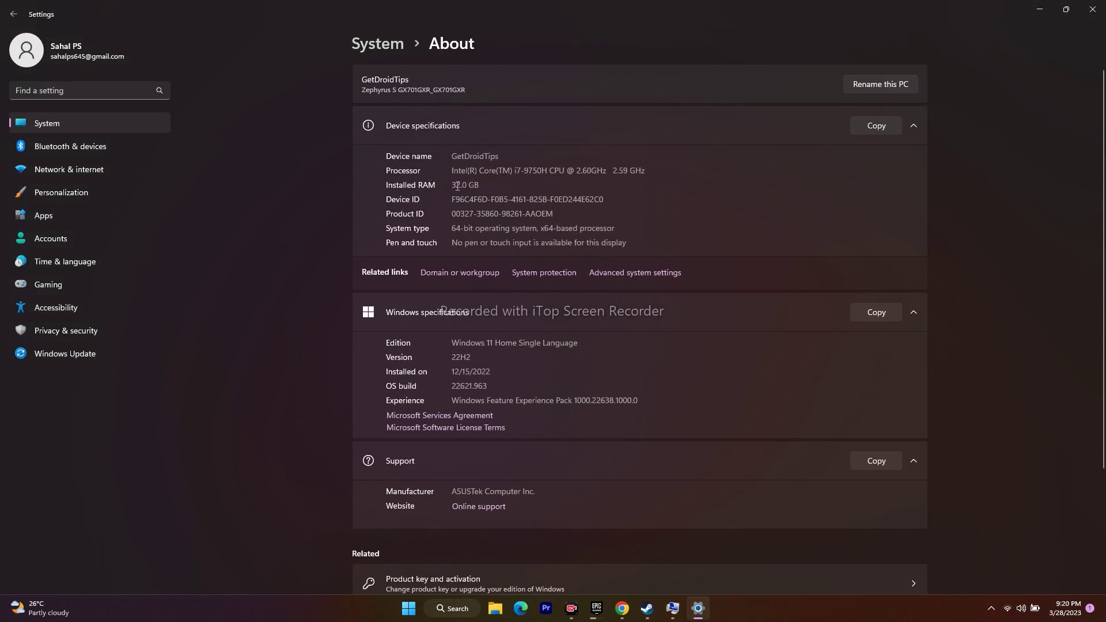
{"action": "mouse_move", "coordinate": [455, 185]}
{"action": "left_mouse_down"}
{"action": "mouse_move", "coordinate": [486, 184]}
{"action": "mouse_move", "coordinate": [448, 185]}
{"action": "left_mouse_up"}
{"action": "left_click", "coordinate": [1093, 10]}
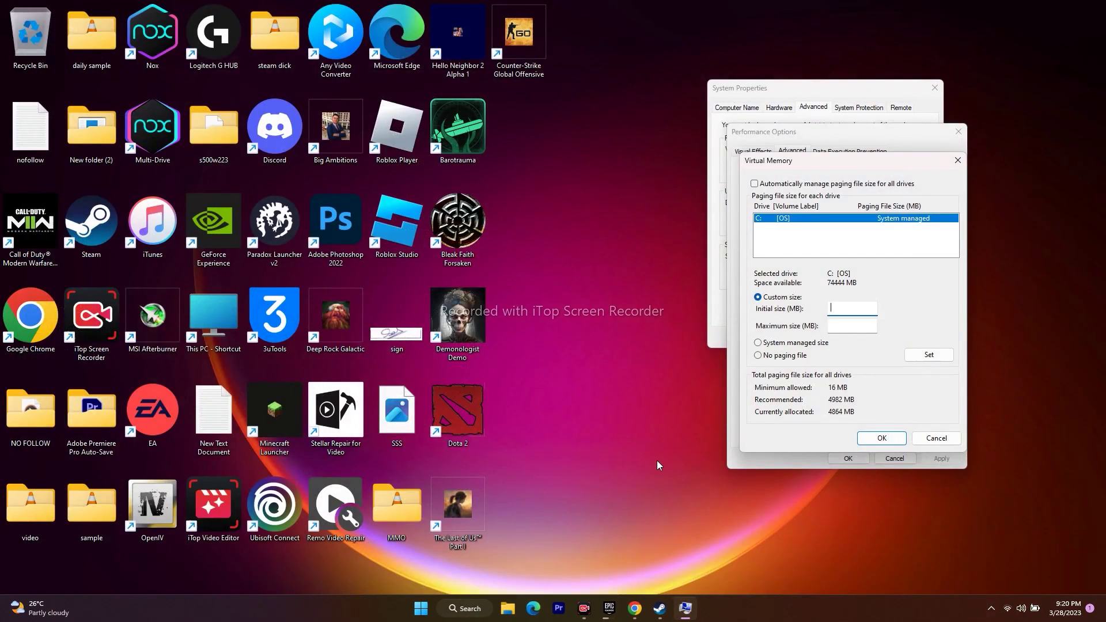
Open Calculator, minimize it to check the Virtual Memory dialog, and bring Calculator back.
{"action": "left_click", "coordinate": [482, 605]}
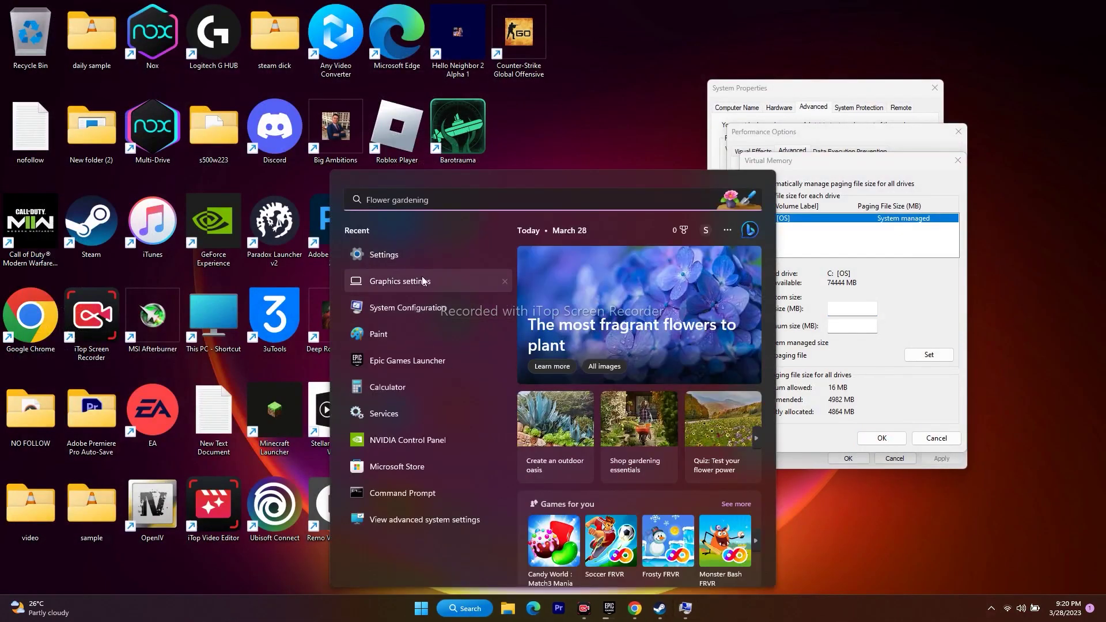
{"action": "type", "text": "calculator"}
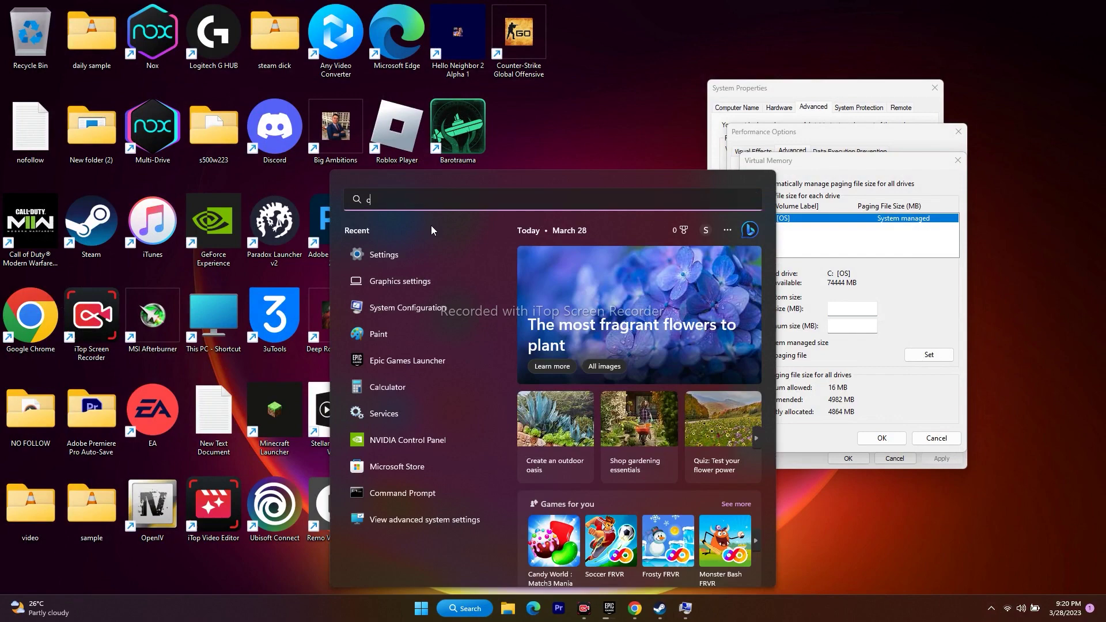
{"action": "left_click", "coordinate": [459, 296]}
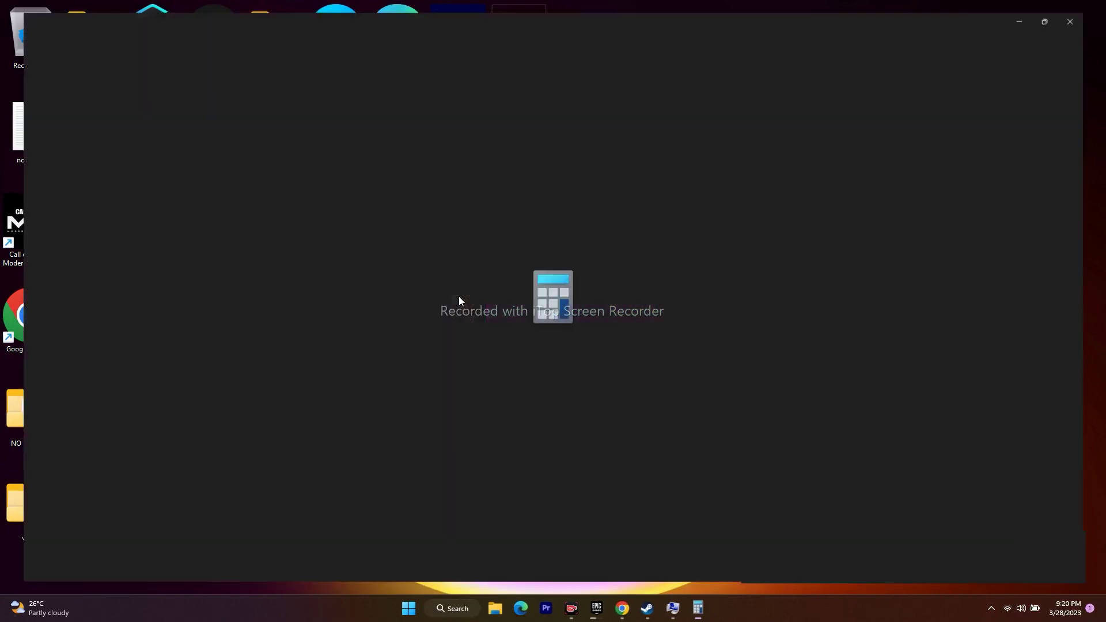
{"action": "left_click", "coordinate": [1034, 12]}
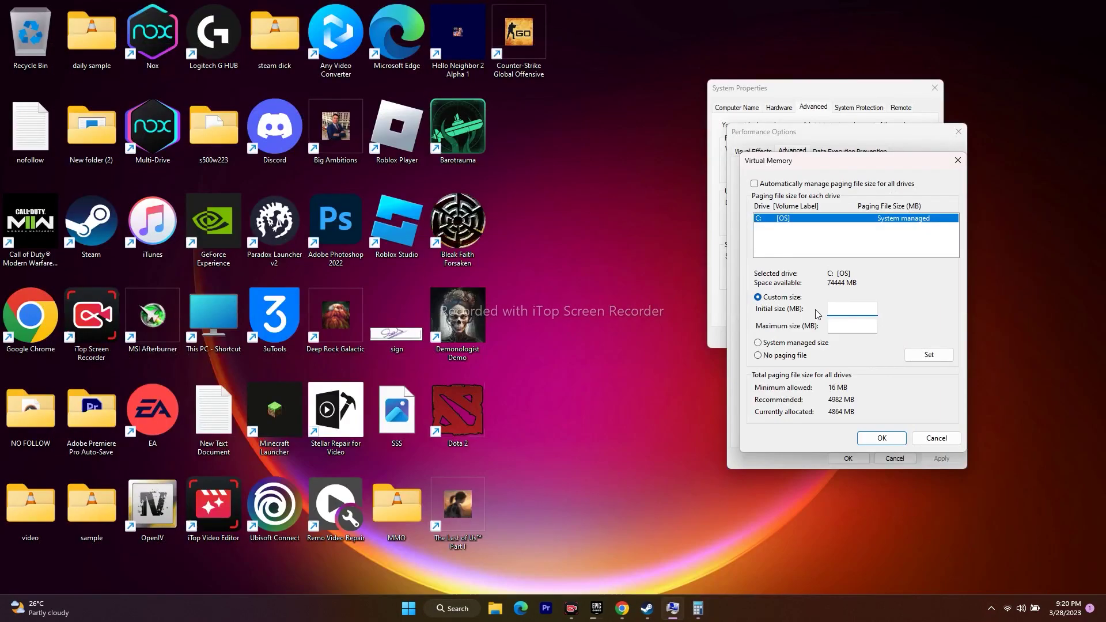
{"action": "left_click", "coordinate": [698, 609]}
Calculate the initial paging file size in megabytes as 32 × 1024.
{"action": "left_click", "coordinate": [550, 494]}
{"action": "left_click", "coordinate": [396, 497]}
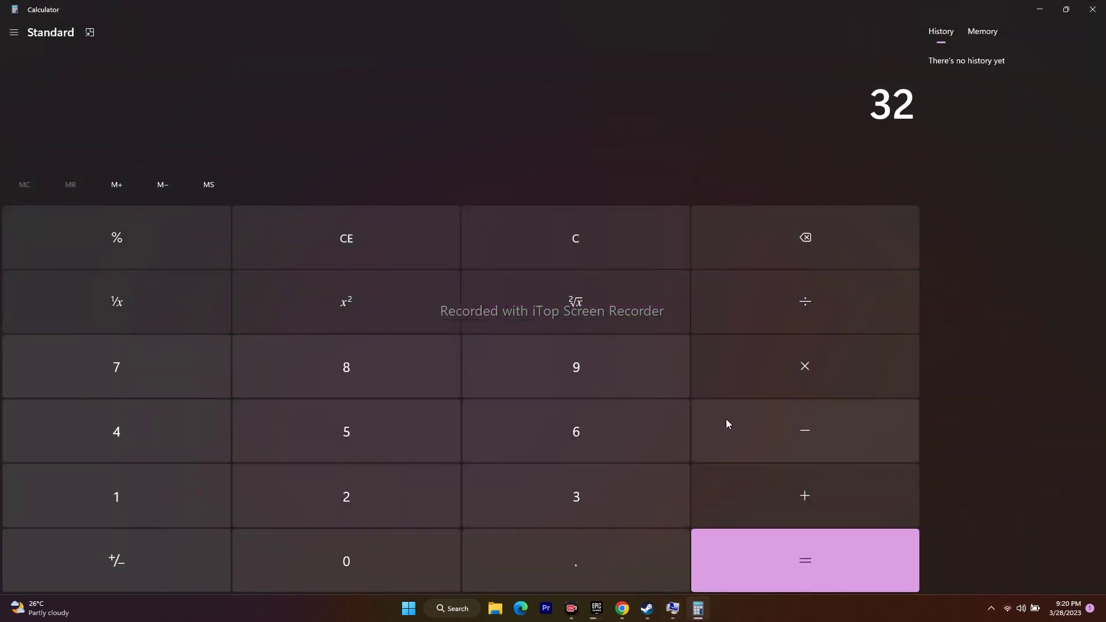
{"action": "left_click", "coordinate": [773, 375]}
{"action": "left_click", "coordinate": [140, 481]}
{"action": "left_click", "coordinate": [296, 570]}
{"action": "left_click", "coordinate": [276, 507]}
{"action": "left_click", "coordinate": [184, 455]}
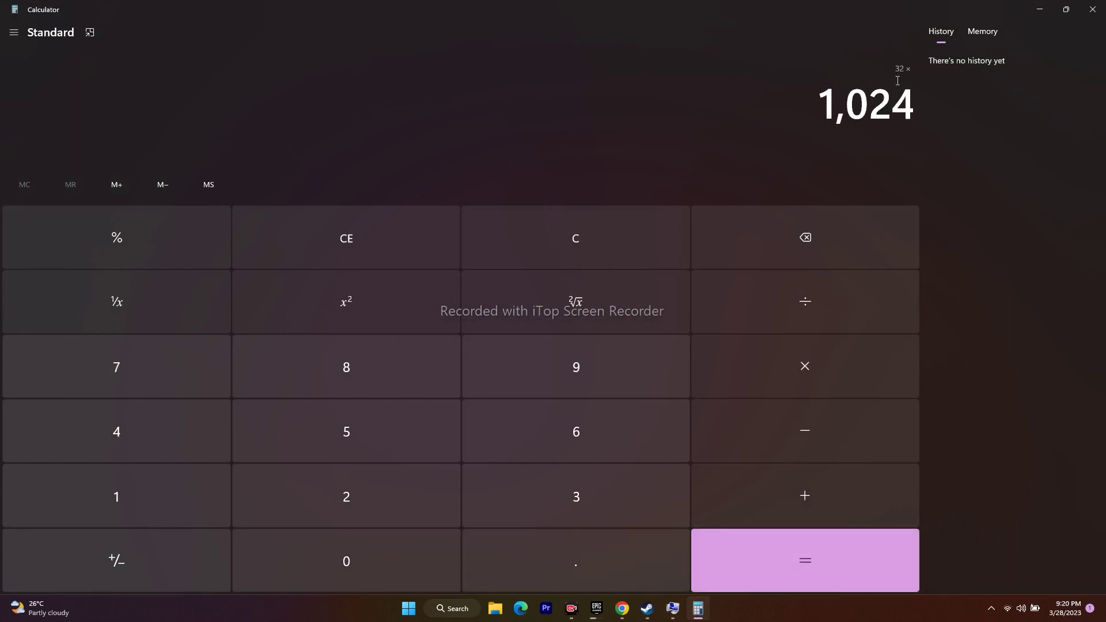
{"action": "left_click", "coordinate": [804, 550]}
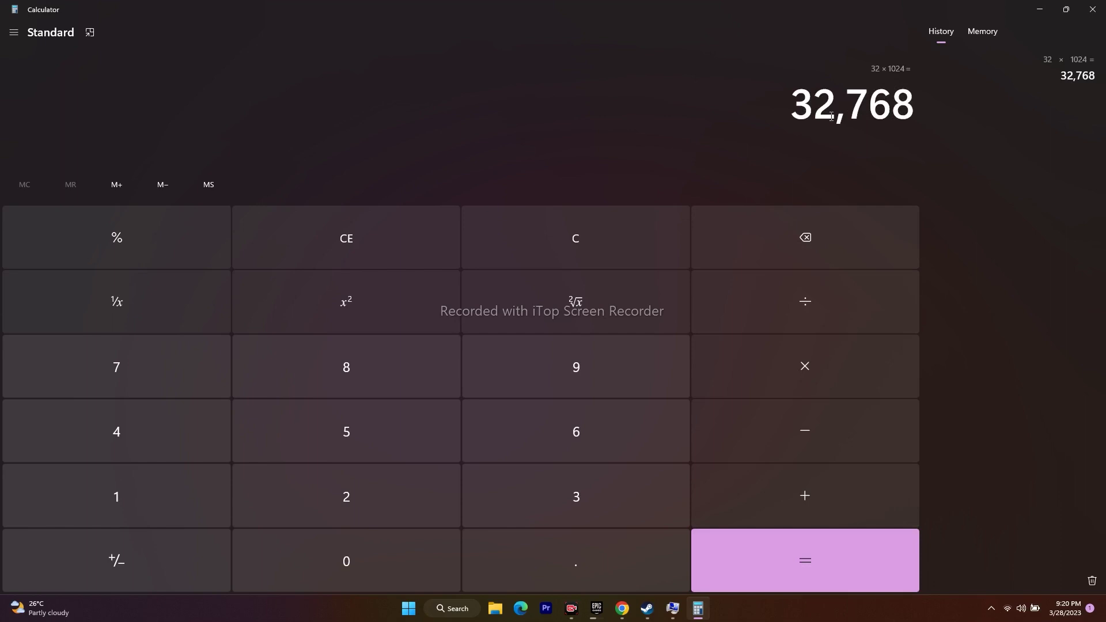
Multiply the previous Calculator result by 1.5.
{"action": "left_click", "coordinate": [795, 365]}
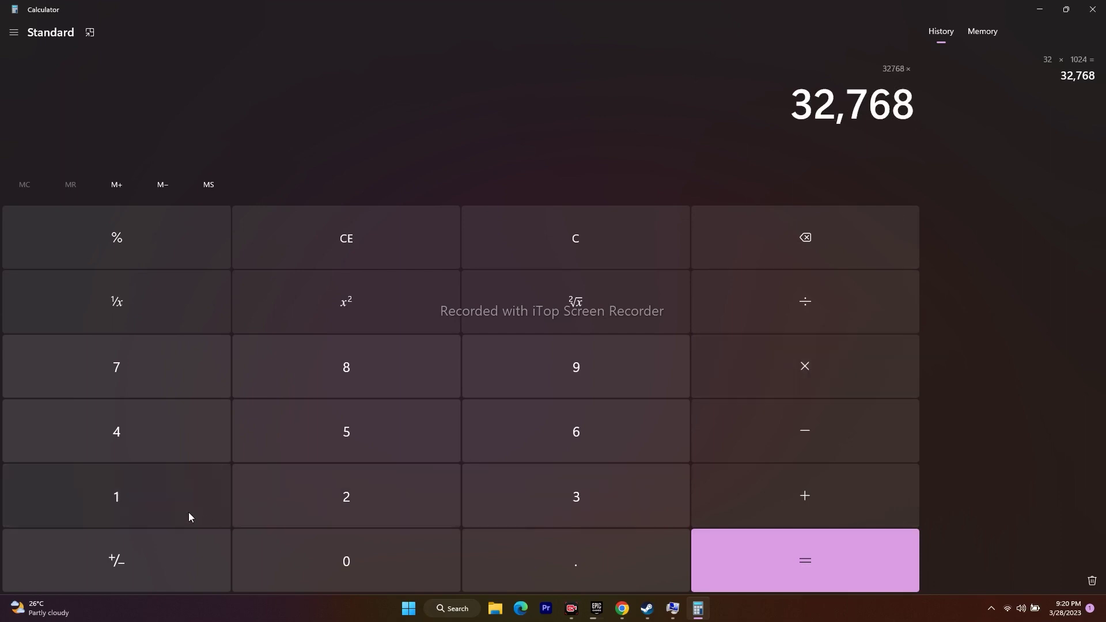
{"action": "left_click", "coordinate": [190, 510]}
{"action": "left_click", "coordinate": [561, 577]}
{"action": "left_click", "coordinate": [404, 444]}
{"action": "left_click", "coordinate": [805, 560]}
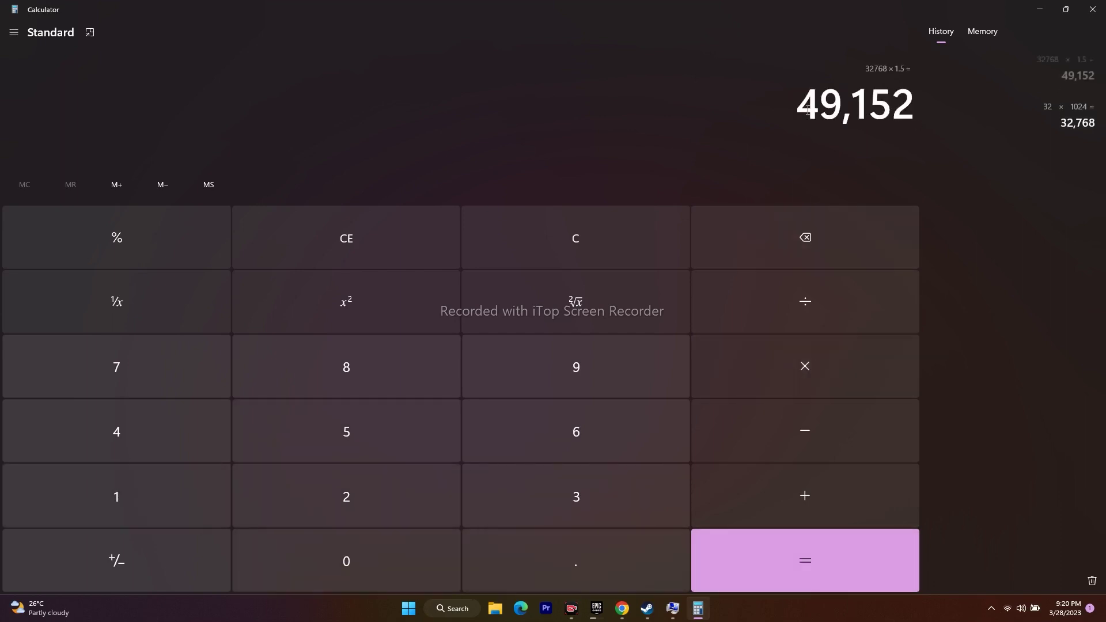
Copy the Calculator result into the Virtual Memory dialog as the C: drive's custom initial size, 49,152 MB.
{"action": "double_click", "coordinate": [853, 102]}
{"action": "right_click", "coordinate": [922, 125]}
{"action": "left_click", "coordinate": [922, 126]}
{"action": "left_click", "coordinate": [1040, 9]}
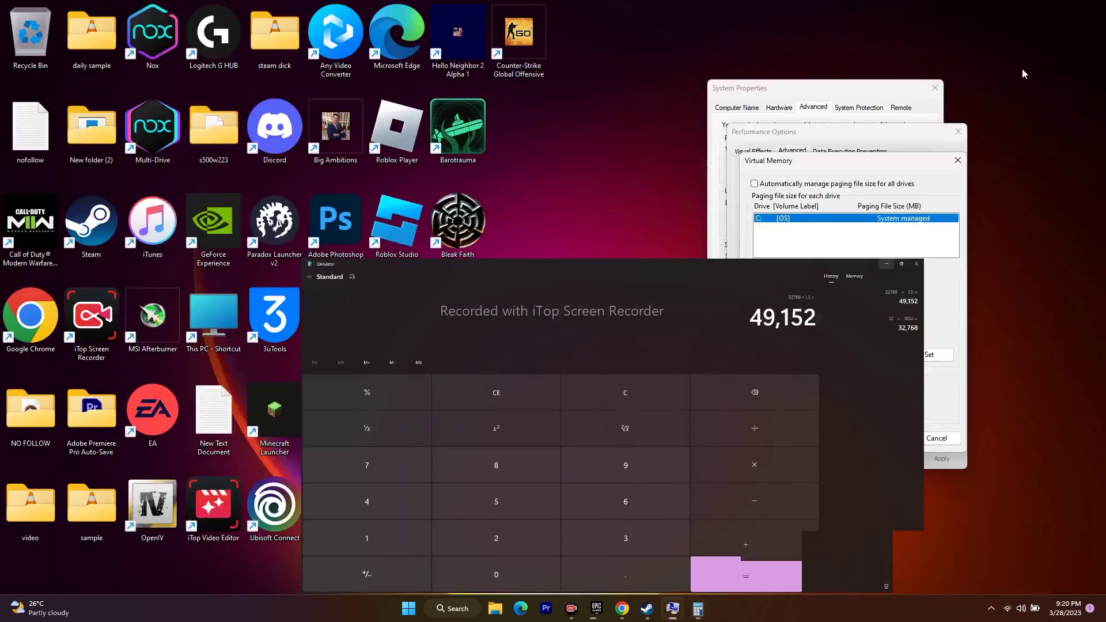
{"action": "right_click", "coordinate": [842, 312]}
{"action": "left_click", "coordinate": [872, 359]}
{"action": "left_click", "coordinate": [835, 327]}
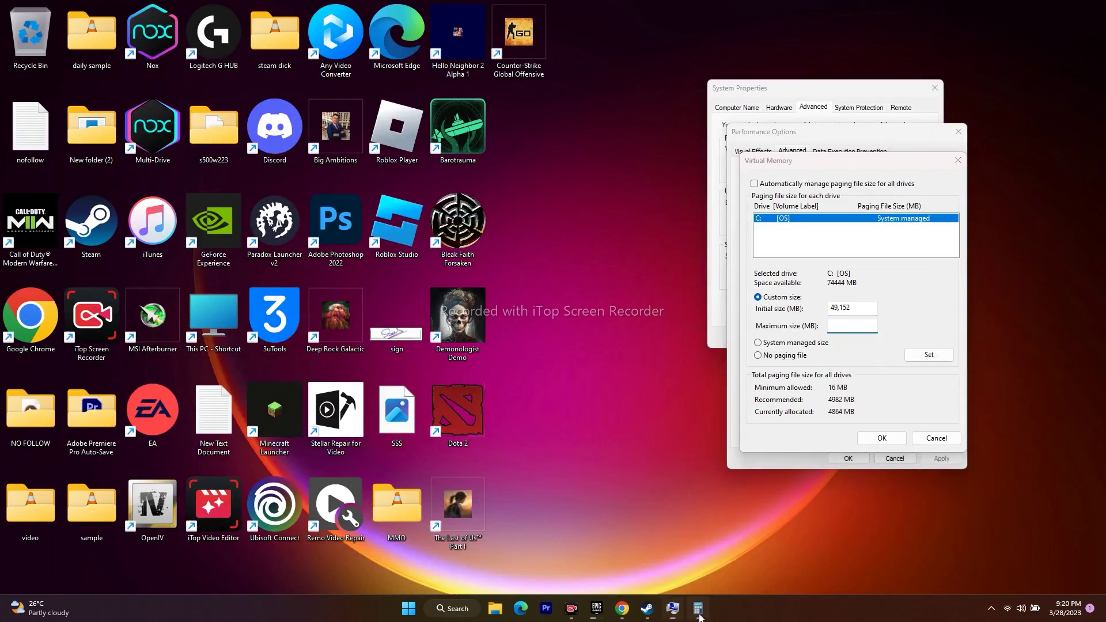
Calculate the maximum paging file size in Calculator as 32 × 1024, multiplied by 3.
{"action": "left_click", "coordinate": [698, 608]}
{"action": "left_click", "coordinate": [414, 254]}
{"action": "left_click", "coordinate": [555, 504]}
{"action": "left_click", "coordinate": [379, 500]}
{"action": "left_click", "coordinate": [780, 375]}
{"action": "key", "text": "1"}
{"action": "key", "text": "0"}
{"action": "key", "text": "2"}
{"action": "key", "text": "4"}
{"action": "key", "text": "Return"}
{"action": "left_click", "coordinate": [806, 369]}
{"action": "left_click", "coordinate": [594, 501]}
{"action": "left_click", "coordinate": [780, 563]}
Copy the Calculator result into the Virtual Memory dialog as the C: drive's maximum size, 98,304 MB.
{"action": "left_click_drag", "start_coordinate": [793, 105], "coordinate": [915, 106]}
{"action": "right_click", "coordinate": [907, 112]}
{"action": "left_click", "coordinate": [916, 110]}
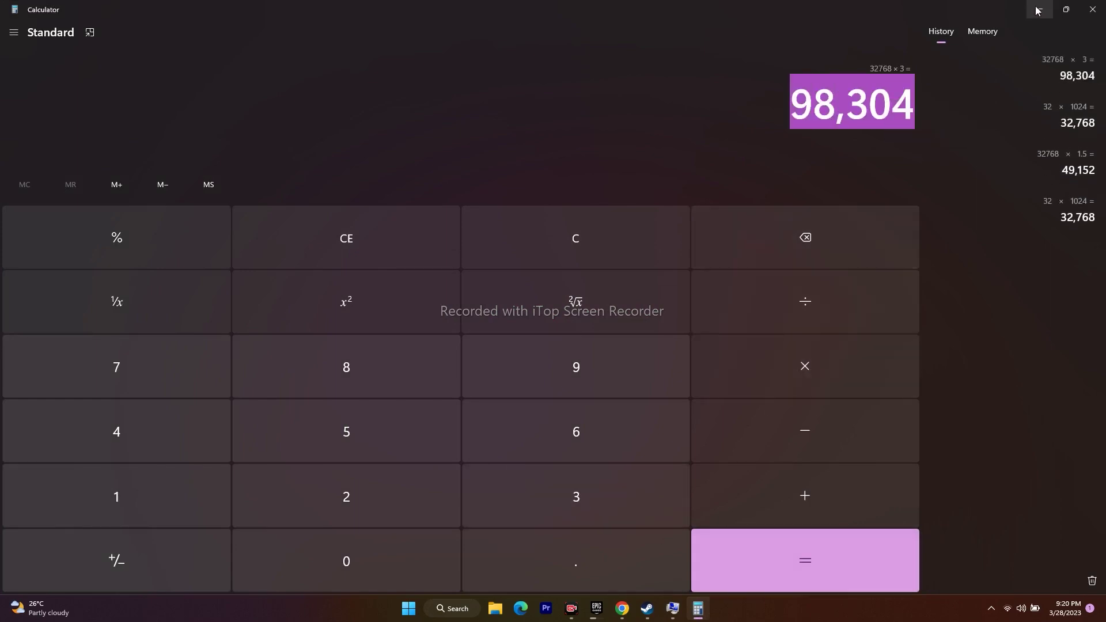
{"action": "key", "text": "alt+Tab"}
{"action": "right_click", "coordinate": [840, 329]}
{"action": "left_click", "coordinate": [866, 383]}
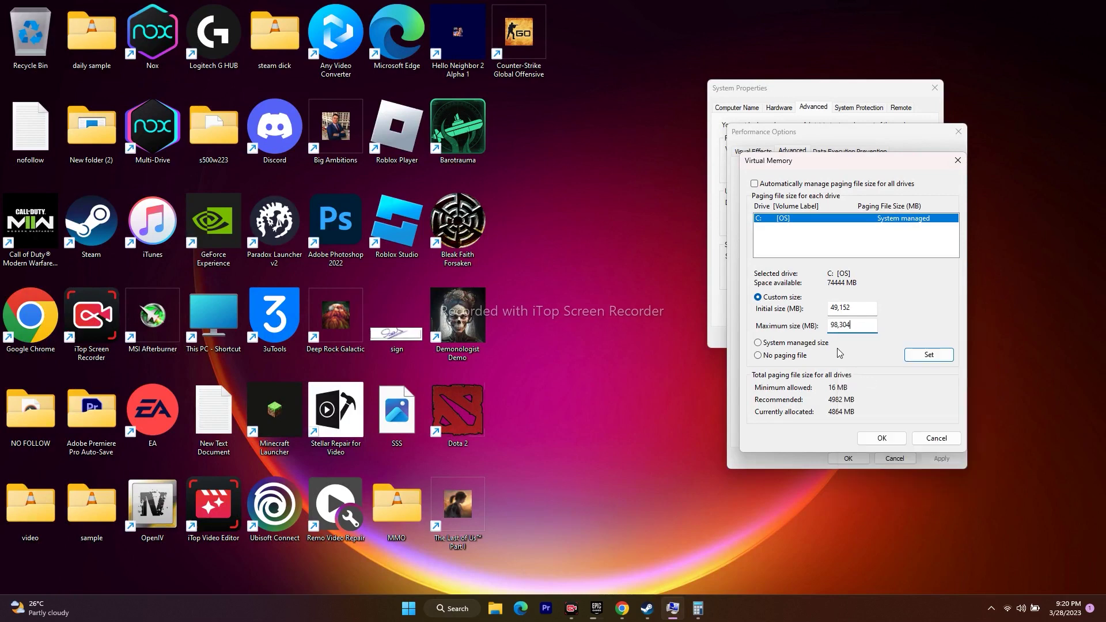
Cancel the Virtual Memory, Performance Options and System Properties dialogs.
{"action": "left_click", "coordinate": [937, 443]}
{"action": "left_click", "coordinate": [895, 459]}
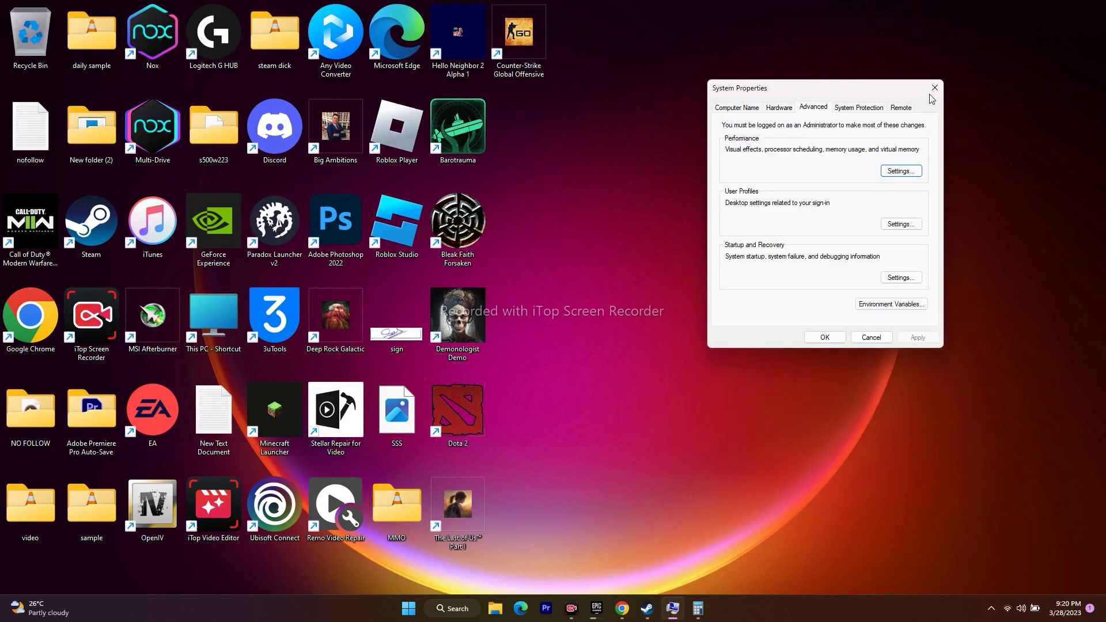
{"action": "left_click", "coordinate": [867, 334]}
{"action": "left_click", "coordinate": [660, 609]}
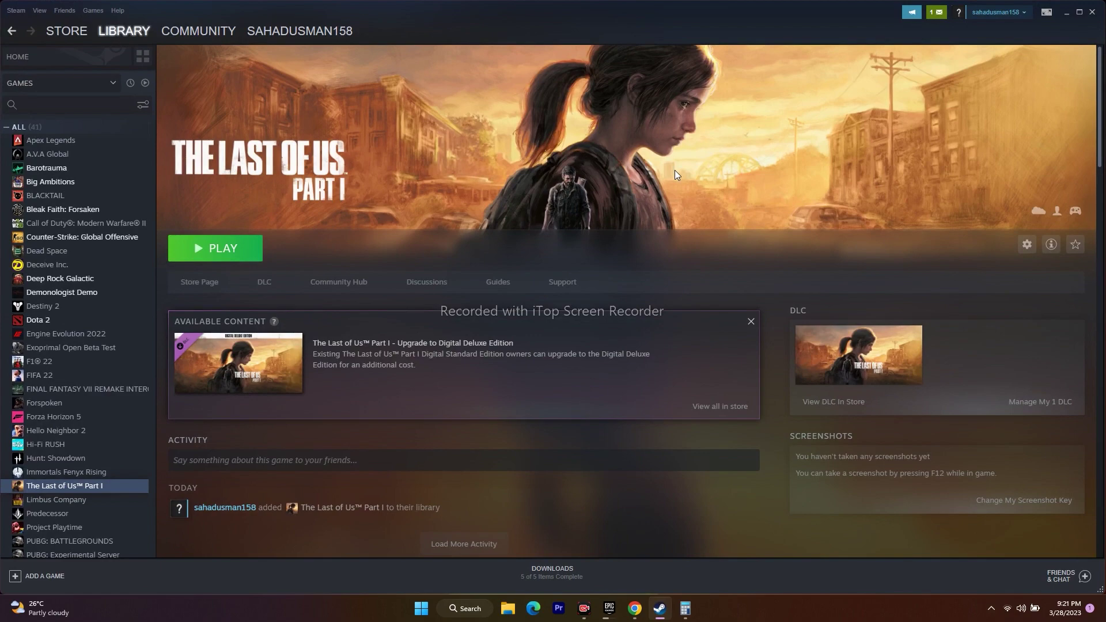
{"action": "left_click", "coordinate": [1066, 12]}
Check for pending updates on the Windows Update page of Windows Settings and close Settings.
{"action": "left_click", "coordinate": [467, 611]}
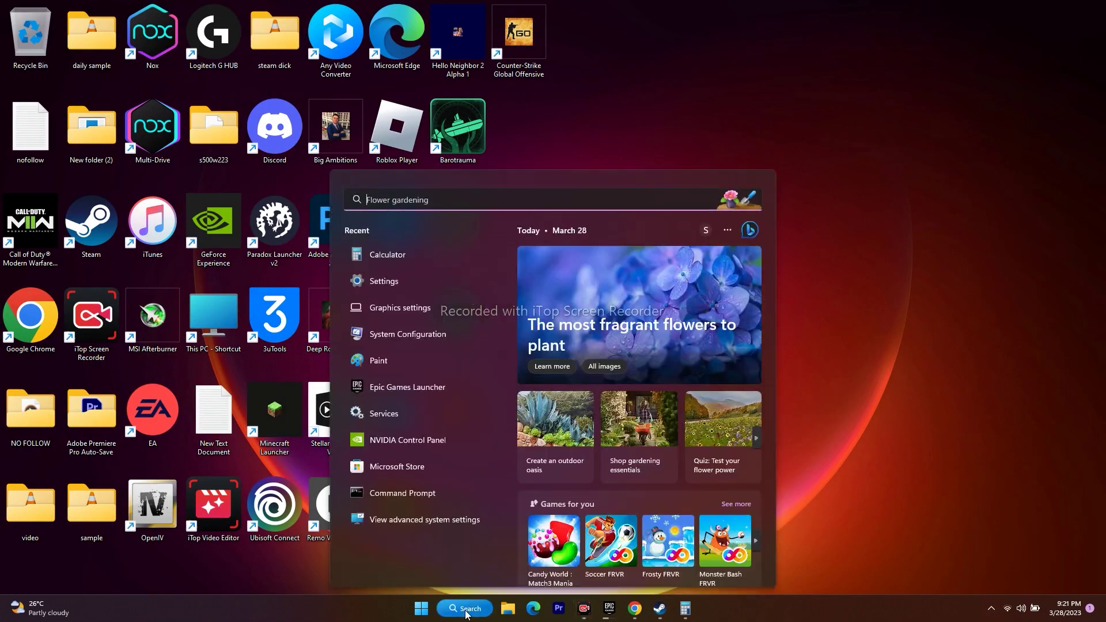
{"action": "left_click", "coordinate": [399, 280]}
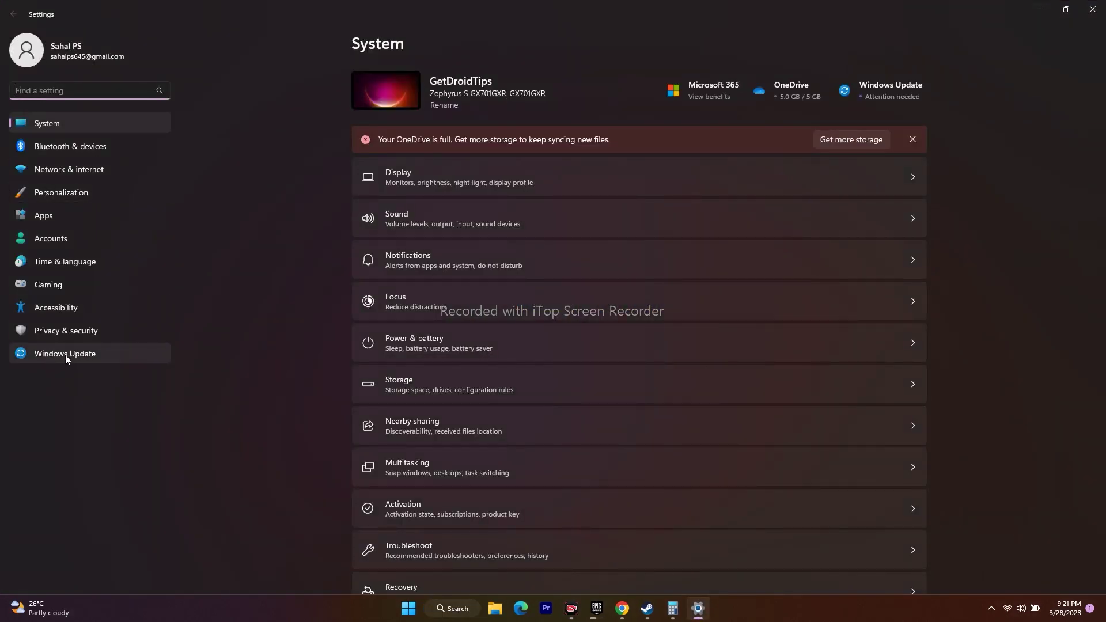
{"action": "left_click", "coordinate": [68, 355]}
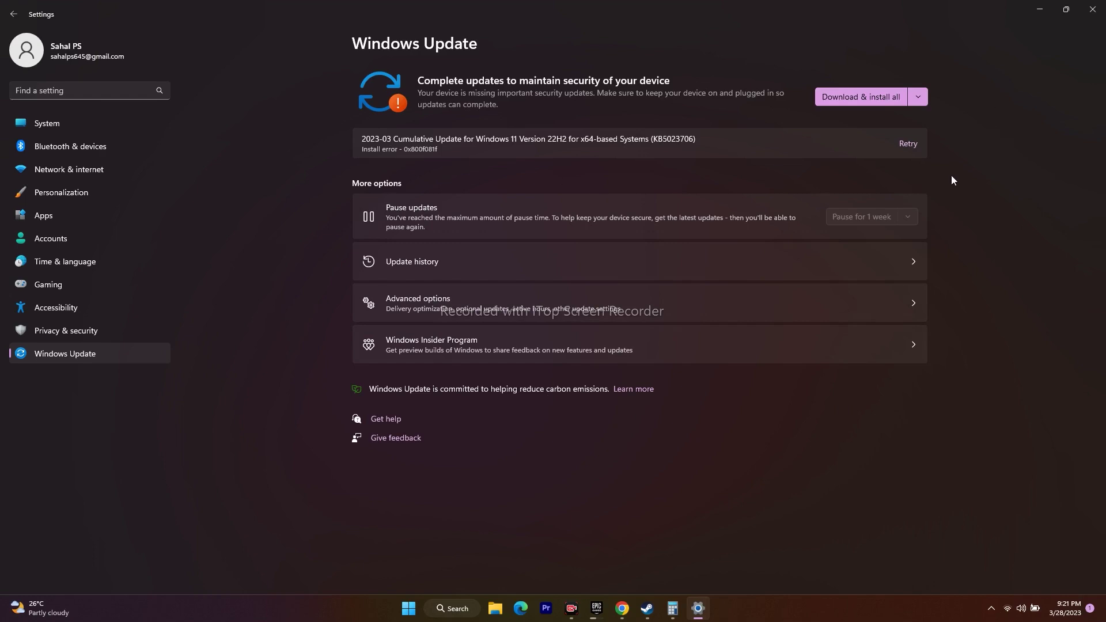
{"action": "left_click", "coordinate": [1099, 17]}
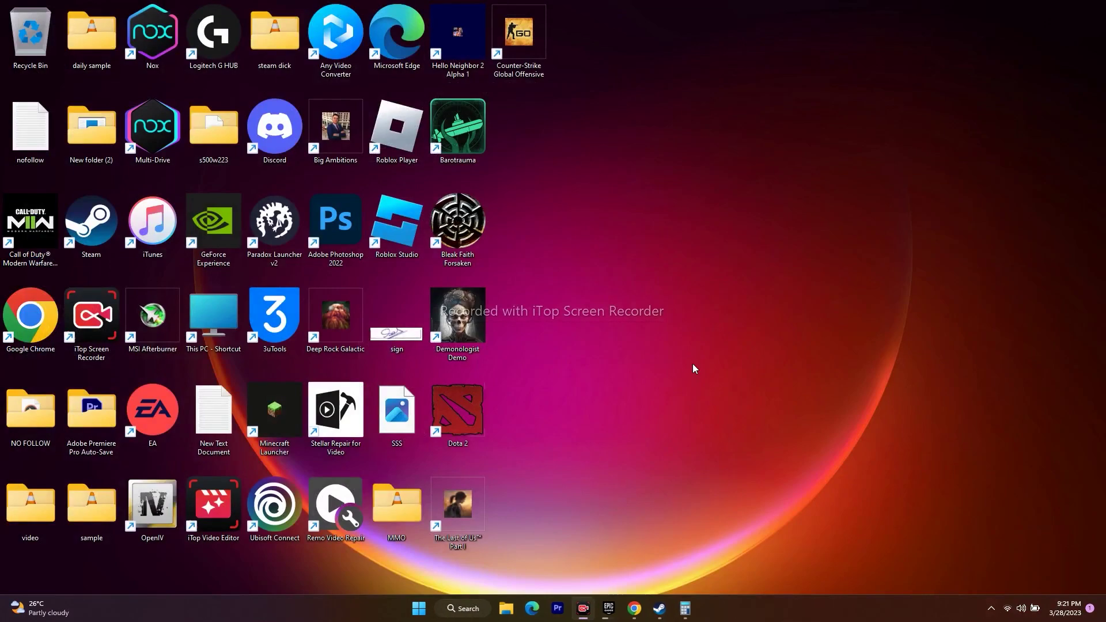
{"action": "left_click", "coordinate": [660, 608]}
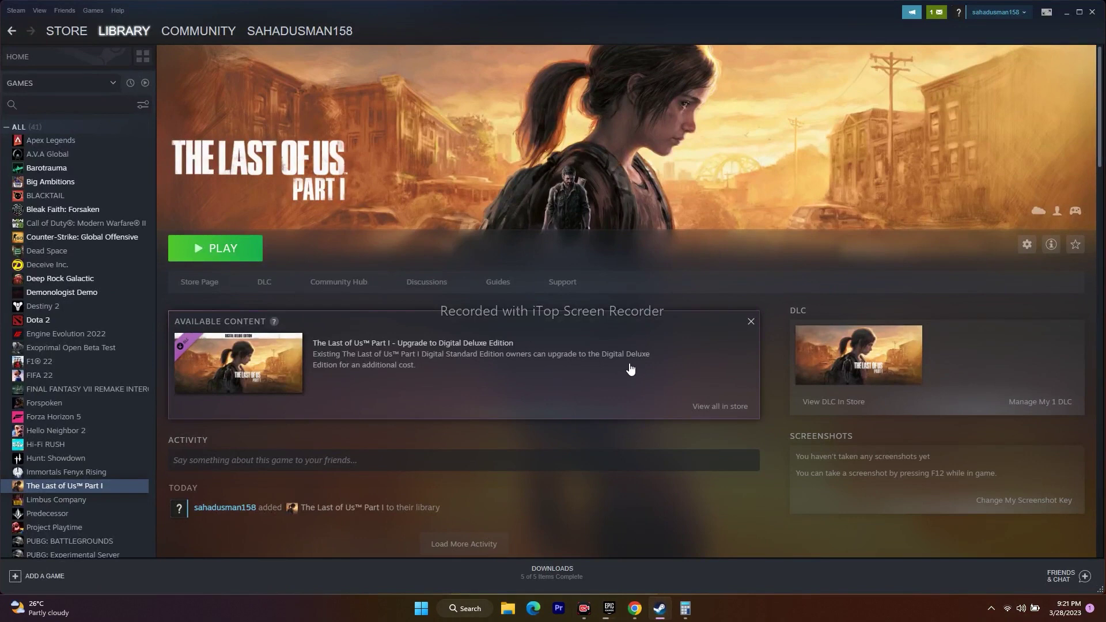
{"action": "left_click", "coordinate": [1067, 13]}
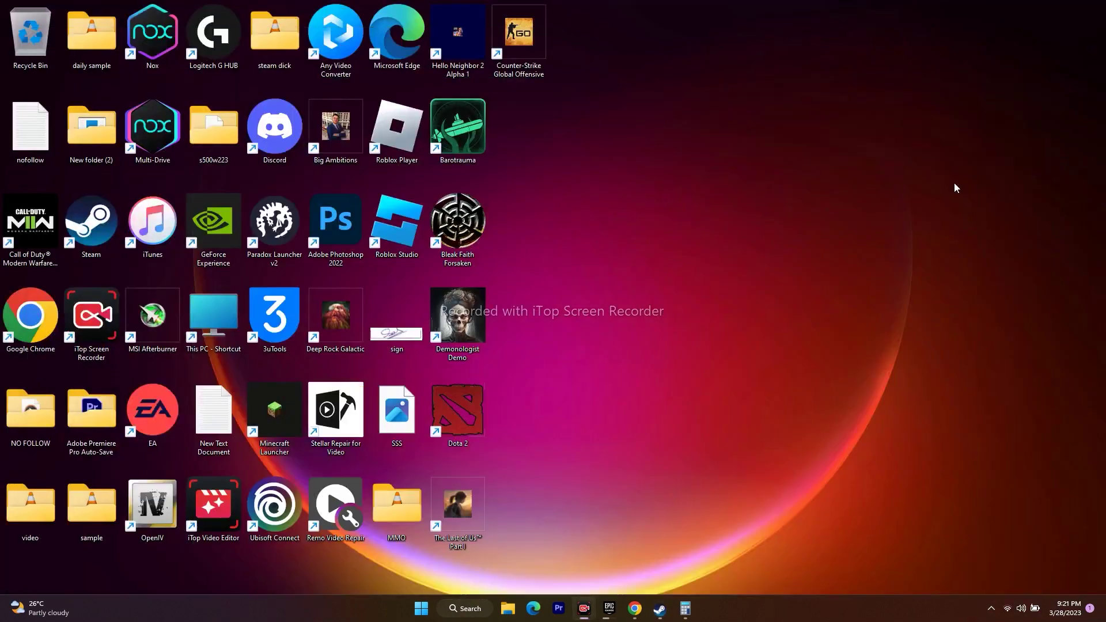
Switch to Chrome and open the driver downloads page on the NVIDIA website.
{"action": "left_click", "coordinate": [635, 608]}
{"action": "left_click", "coordinate": [333, 10]}
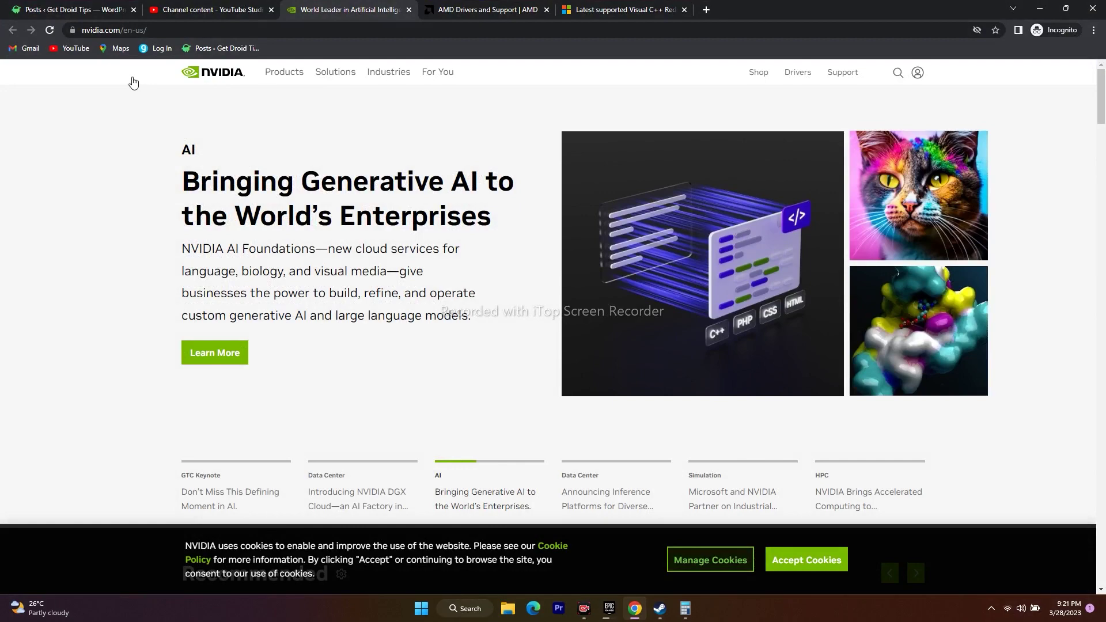
{"action": "key", "text": "ctrl+Tab"}
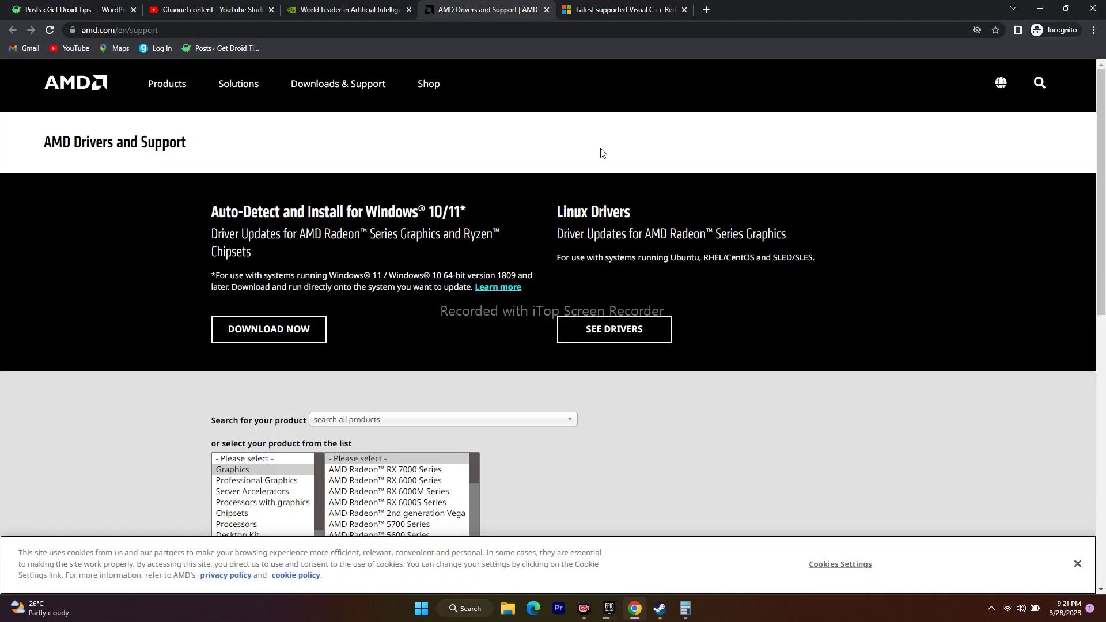
{"action": "key", "text": "ctrl+shift+Tab"}
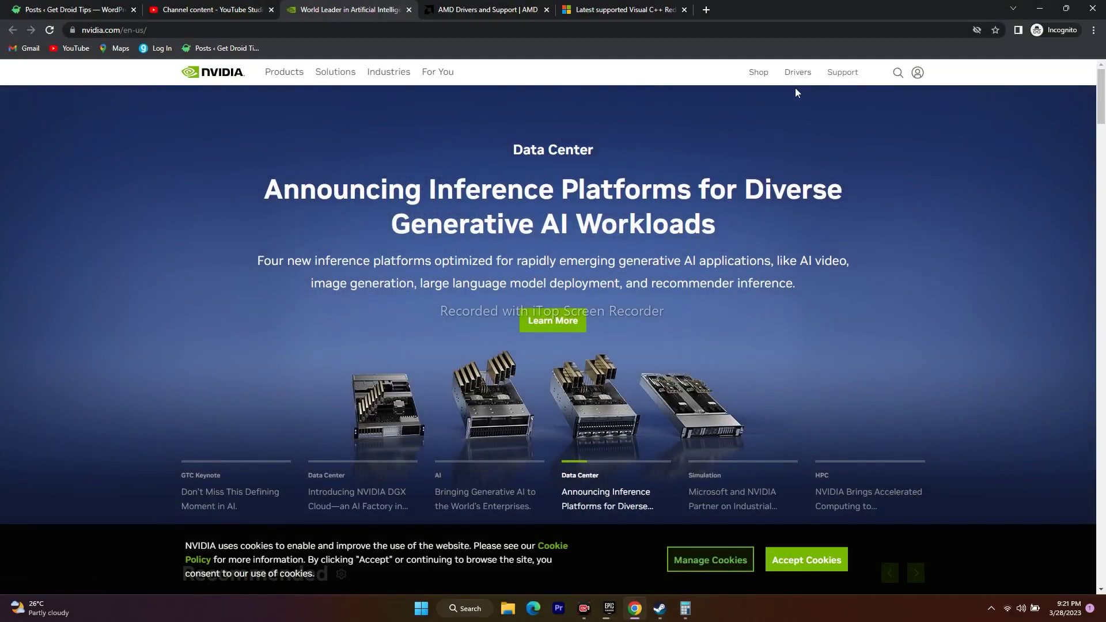
{"action": "left_click", "coordinate": [798, 73]}
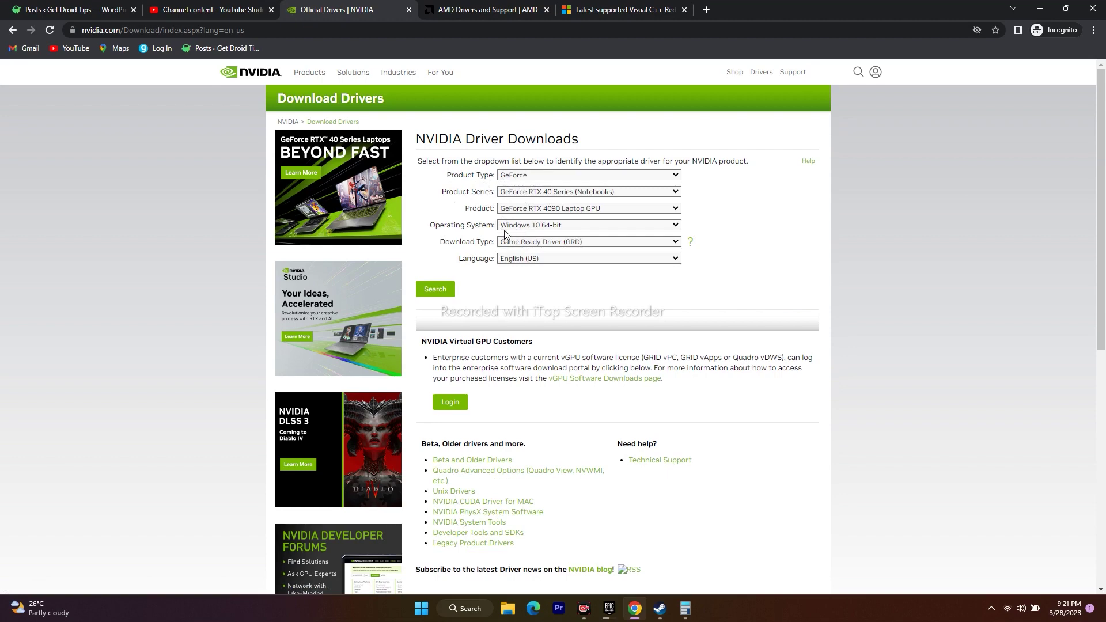
Set the operating system to Windows 11 and search for the GeForce RTX 4090 Laptop GPU Game Ready driver.
{"action": "left_click", "coordinate": [554, 225]}
{"action": "left_click", "coordinate": [560, 249]}
{"action": "left_click", "coordinate": [452, 295]}
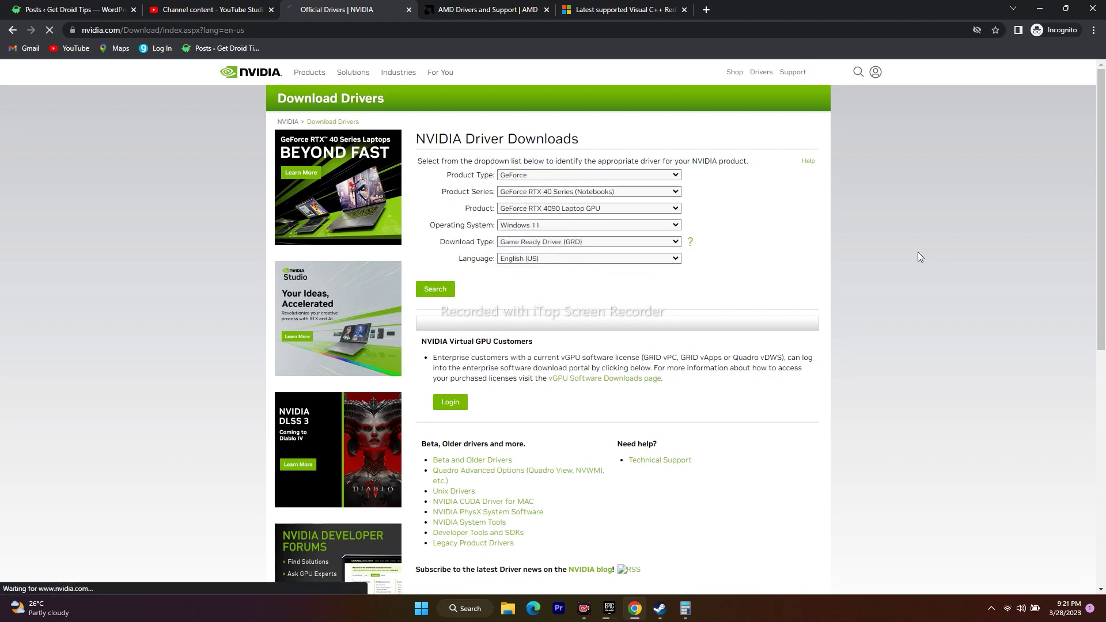
Examine the version, release date and file size of the GeForce Game Ready Driver.
{"action": "scroll", "coordinate": [928, 205], "scroll_direction": "down", "scroll_amount": 1}
{"action": "scroll", "coordinate": [929, 205], "scroll_direction": "up", "scroll_amount": 1}
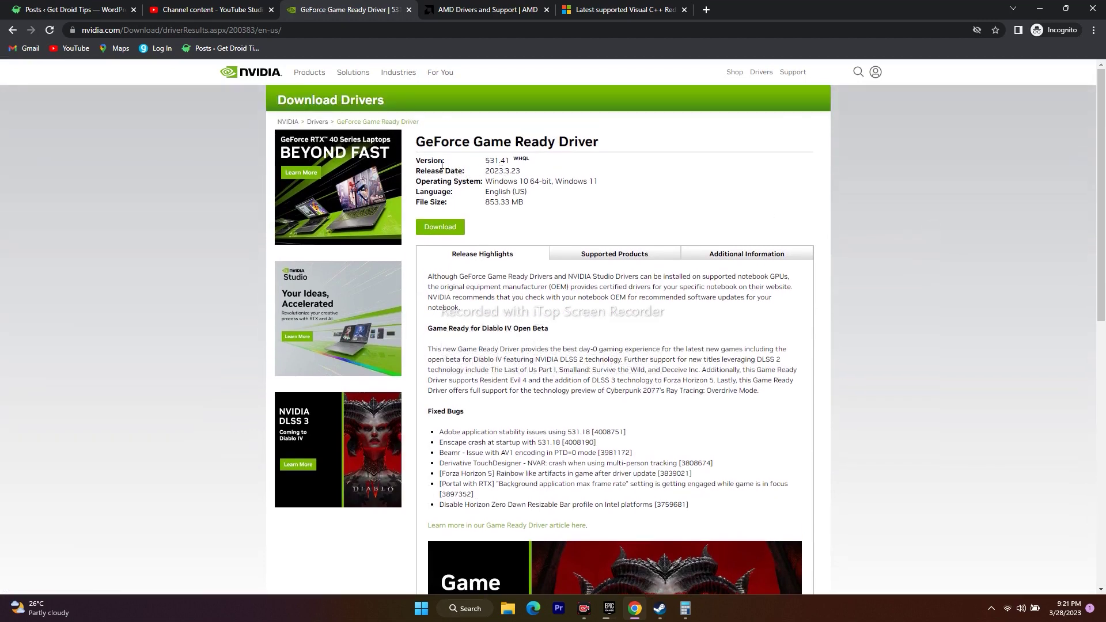
{"action": "mouse_move", "coordinate": [490, 162]}
{"action": "left_mouse_down"}
{"action": "mouse_move", "coordinate": [534, 168]}
{"action": "mouse_move", "coordinate": [486, 172]}
{"action": "left_mouse_up"}
{"action": "left_click", "coordinate": [520, 176]}
{"action": "left_click", "coordinate": [530, 176]}
{"action": "left_click_drag", "start_coordinate": [488, 203], "coordinate": [525, 203]}
{"action": "left_click", "coordinate": [534, 208]}
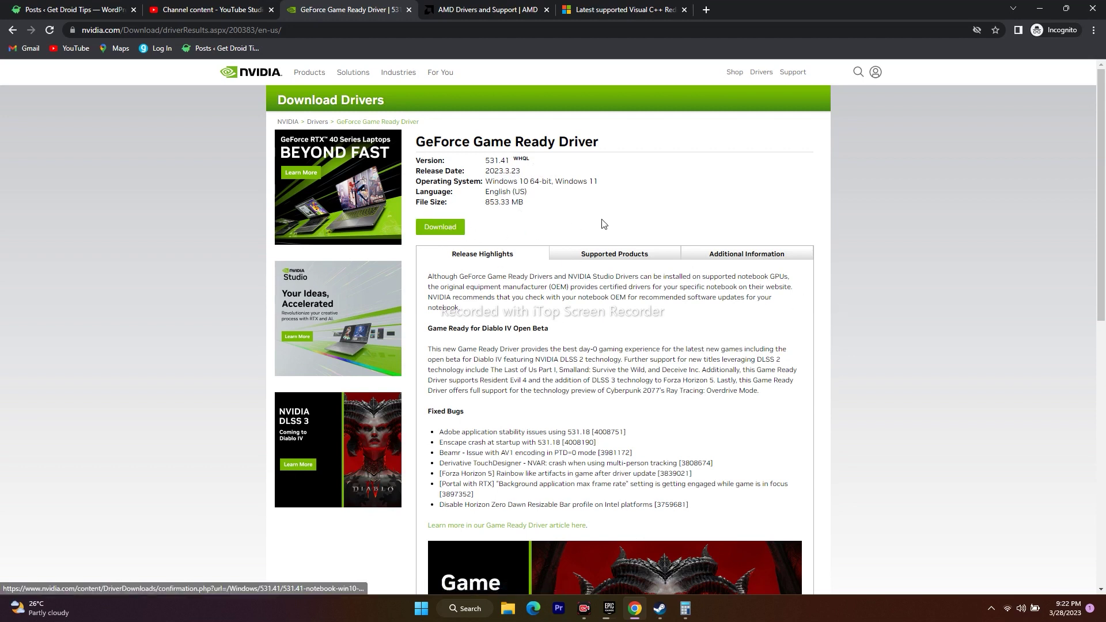
On the AMD support page, choose Radeon RX 6000 Series, RX 6800 Series and RX 6800, and submit the selection.
{"action": "left_click", "coordinate": [467, 4]}
{"action": "scroll", "coordinate": [918, 230], "scroll_direction": "down", "scroll_amount": 3}
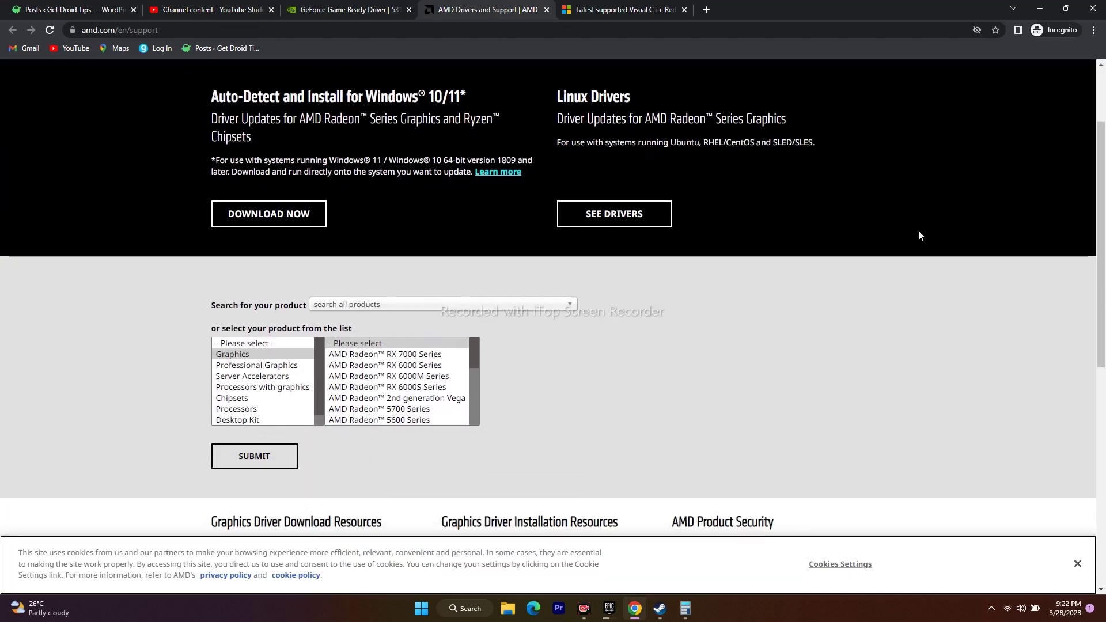
{"action": "left_click", "coordinate": [385, 365]}
{"action": "left_click", "coordinate": [540, 365]}
{"action": "left_click", "coordinate": [660, 365]}
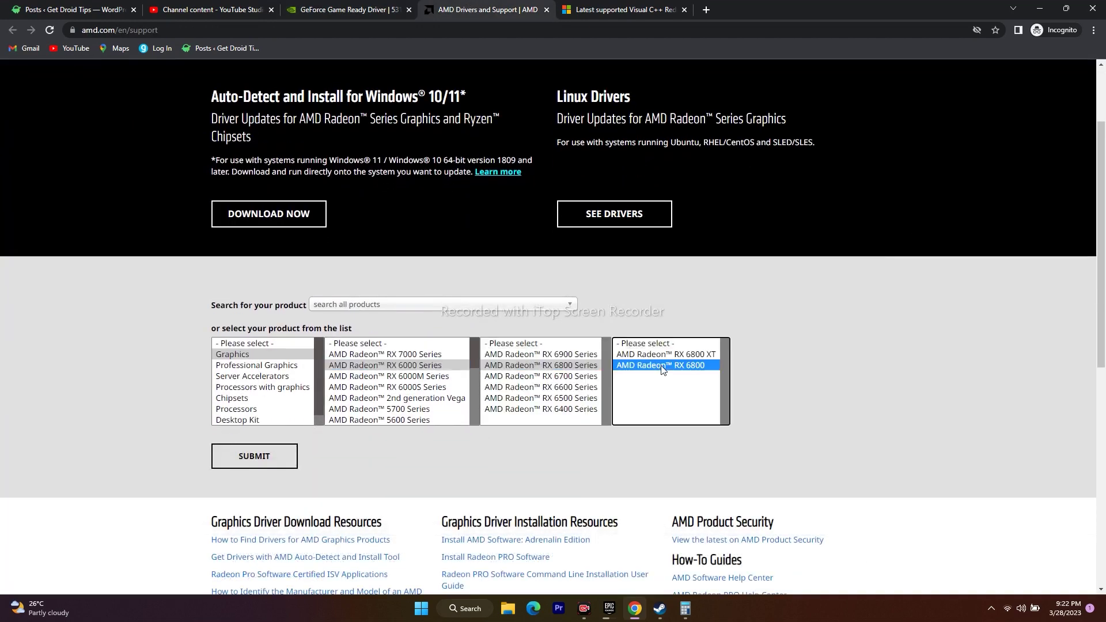
{"action": "left_click", "coordinate": [292, 455]}
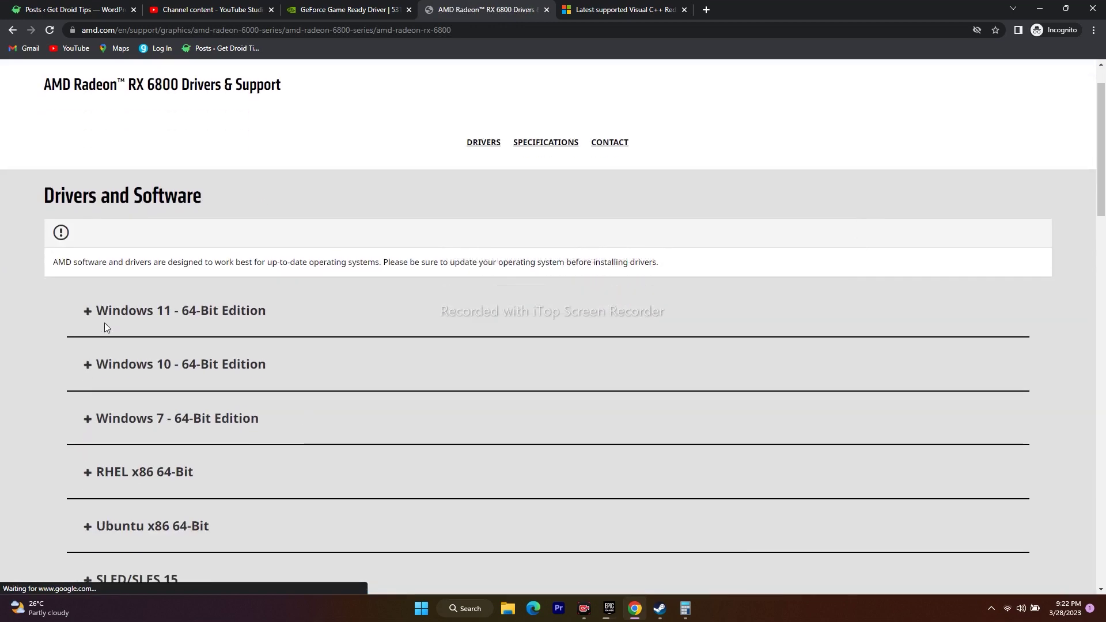
Expand and collapse the Windows 11 and Windows 10 64-bit sections to view their Radeon RX 6800 driver downloads.
{"action": "left_click", "coordinate": [97, 319]}
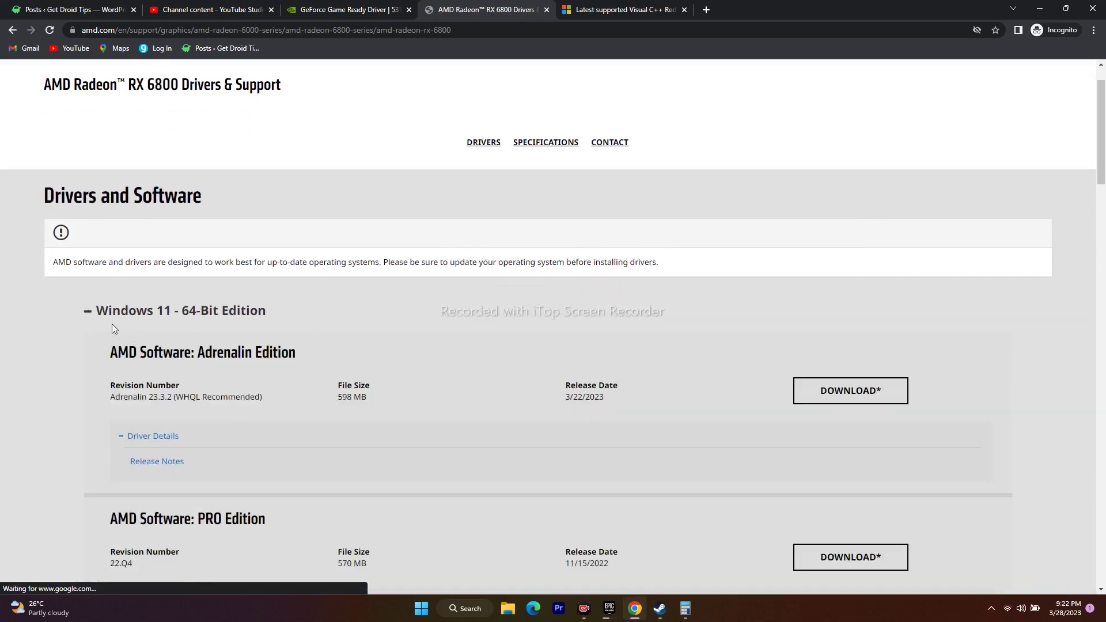
{"action": "left_click", "coordinate": [93, 317]}
{"action": "left_click", "coordinate": [87, 365]}
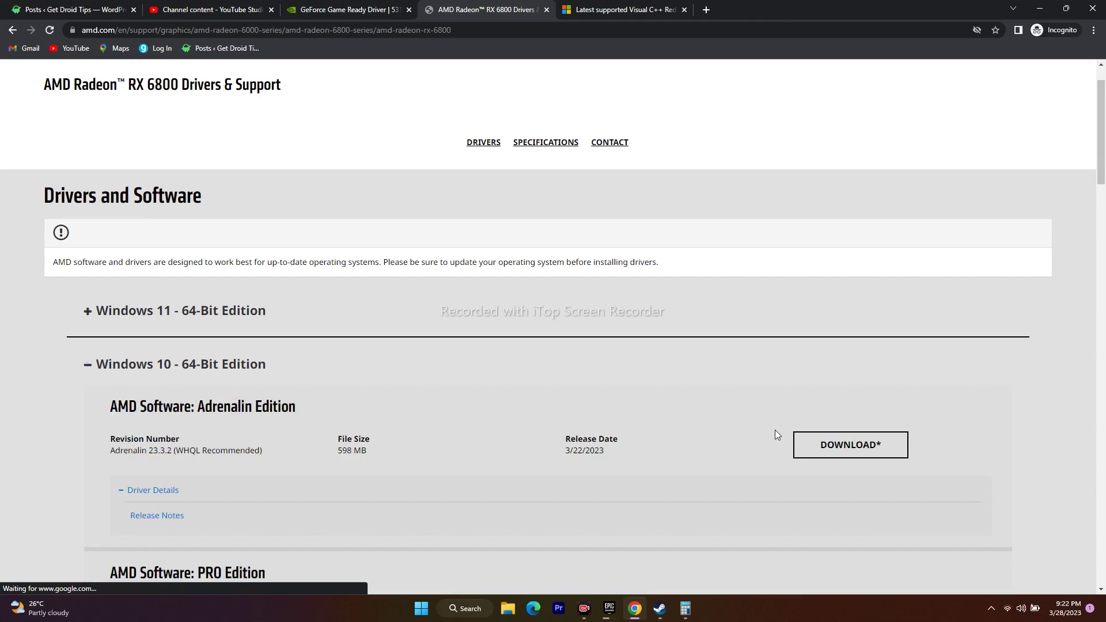
{"action": "left_click", "coordinate": [87, 373]}
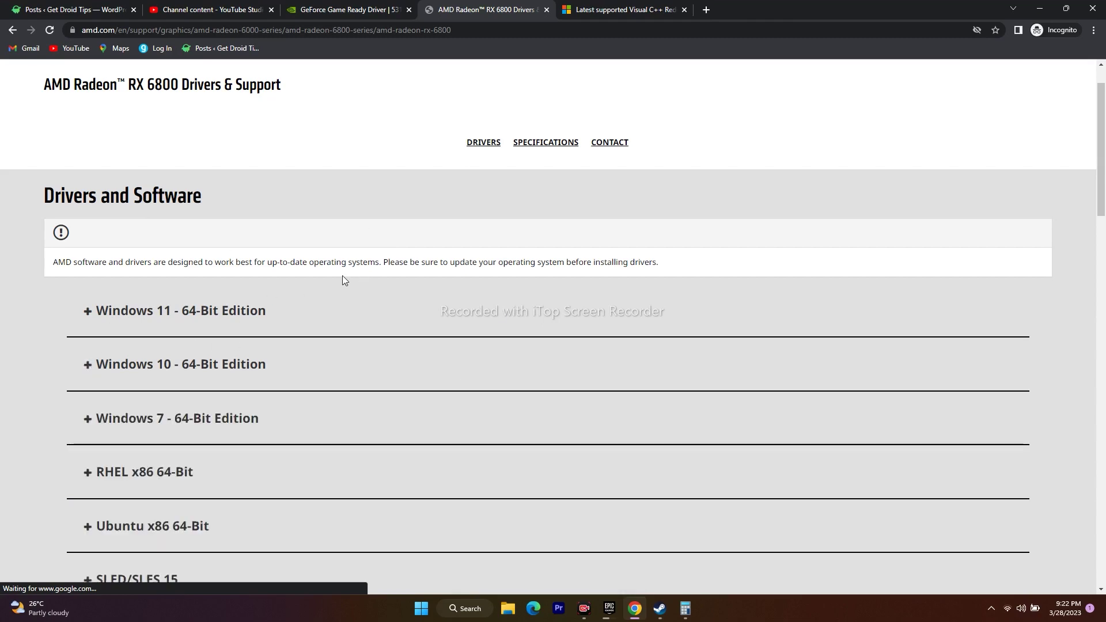
Review the Visual Studio 2015–2022 download table on Microsoft's Visual C++ Redistributable page and minimize Chrome.
{"action": "left_click", "coordinate": [1040, 10]}
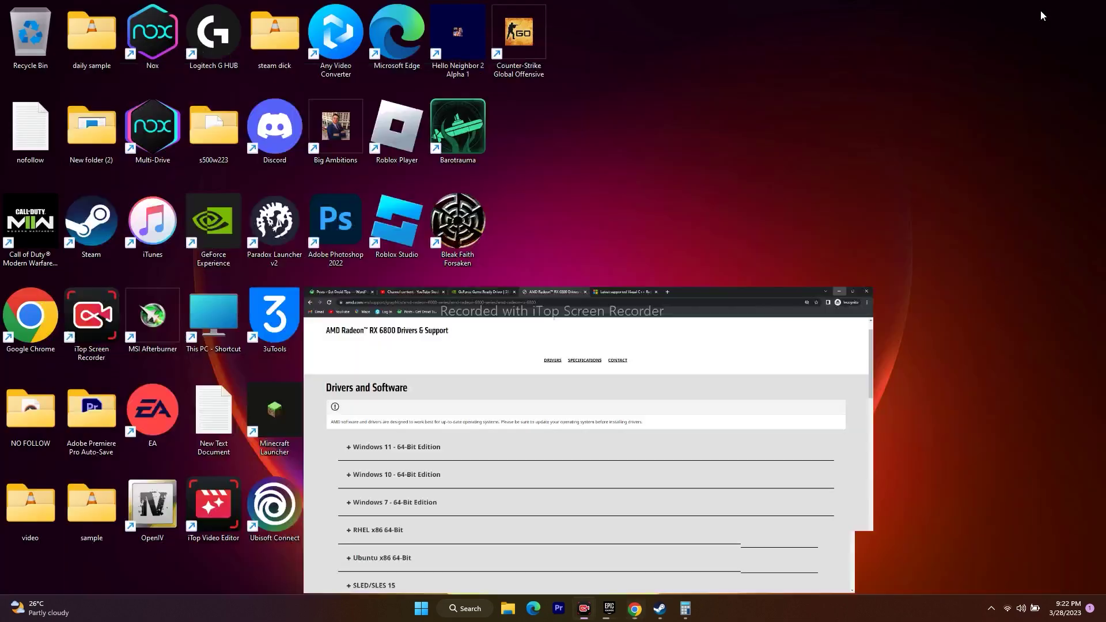
{"action": "left_click", "coordinate": [638, 607]}
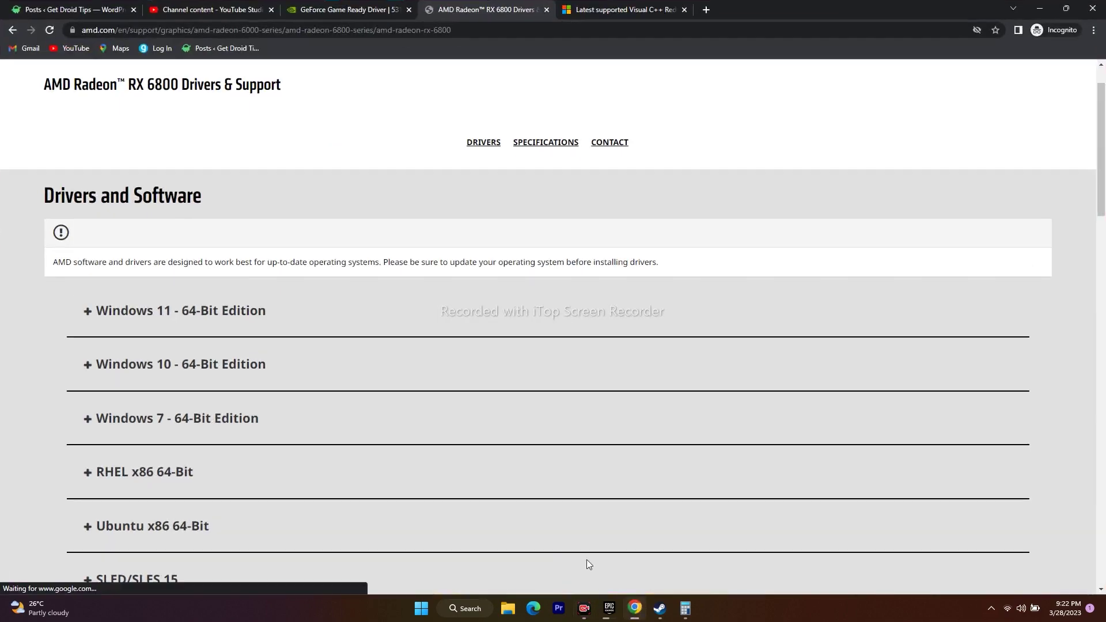
{"action": "left_click", "coordinate": [609, 7]}
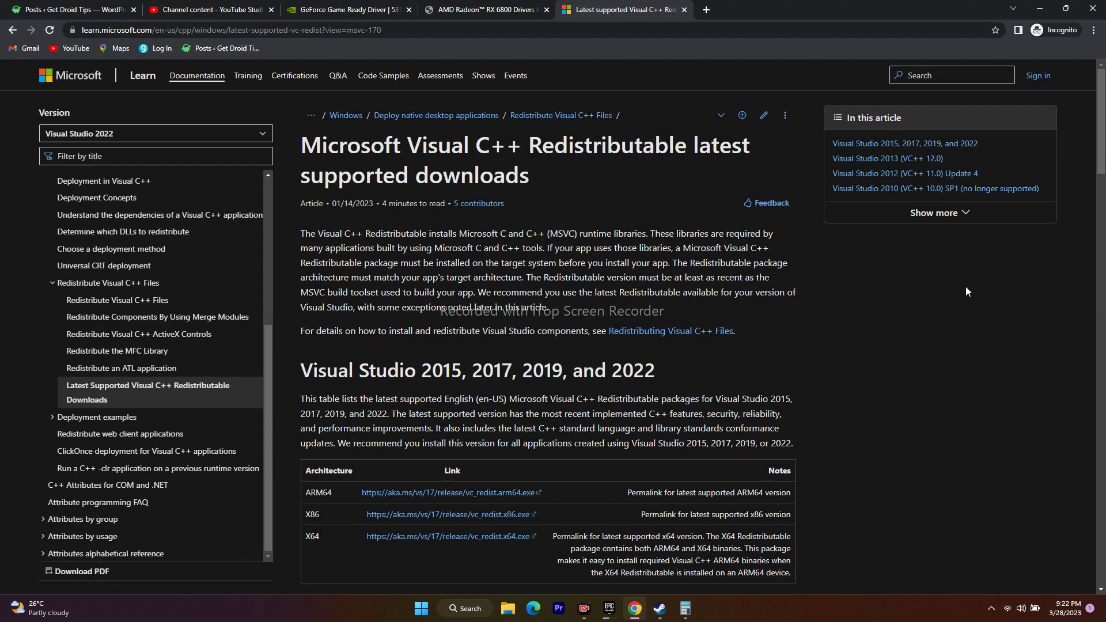
{"action": "scroll", "coordinate": [969, 286], "scroll_direction": "down", "scroll_amount": 2}
{"action": "scroll", "coordinate": [969, 286], "scroll_direction": "up", "scroll_amount": 2}
{"action": "scroll", "coordinate": [970, 283], "scroll_direction": "down", "scroll_amount": 2}
{"action": "scroll", "coordinate": [970, 284], "scroll_direction": "down", "scroll_amount": 1}
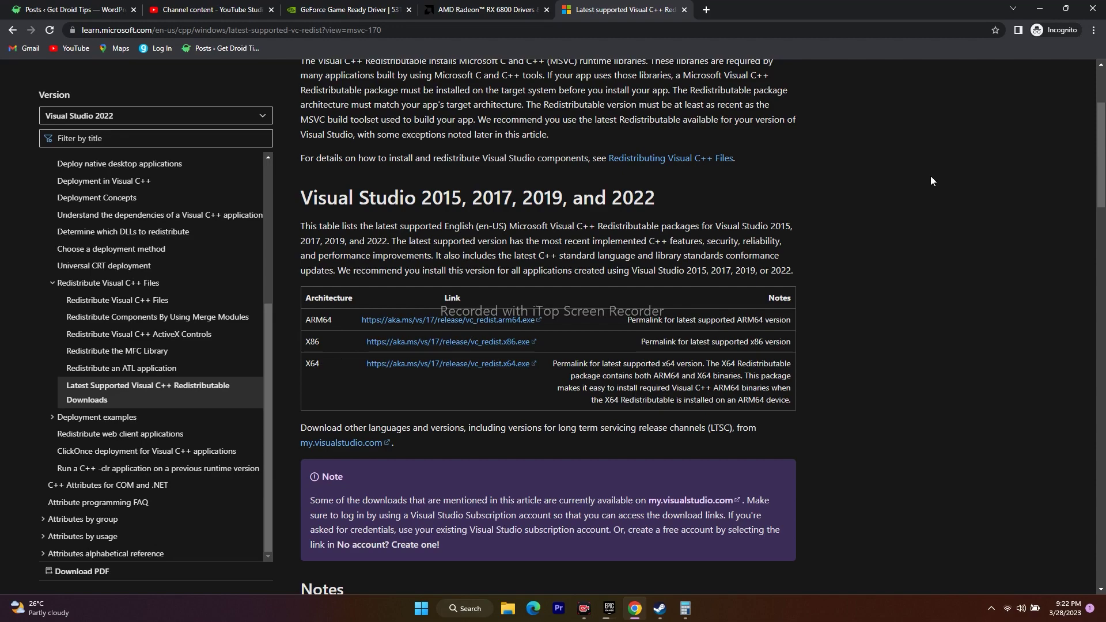
{"action": "left_click", "coordinate": [1040, 10]}
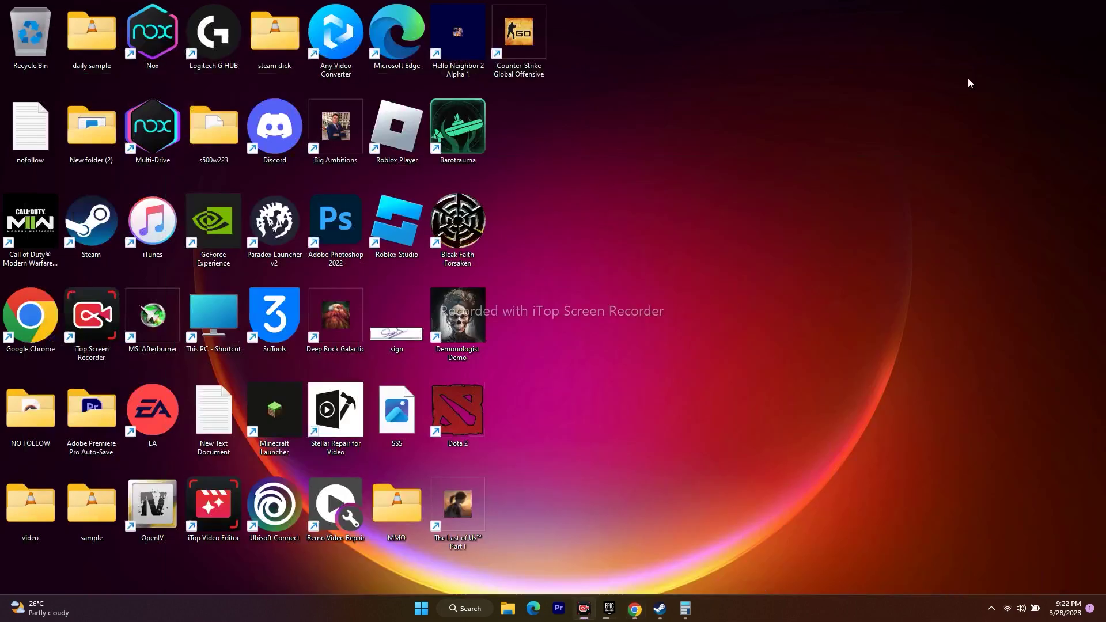
Open the About page in Windows Settings and check the system type in the device specifications.
{"action": "left_click", "coordinate": [469, 611]}
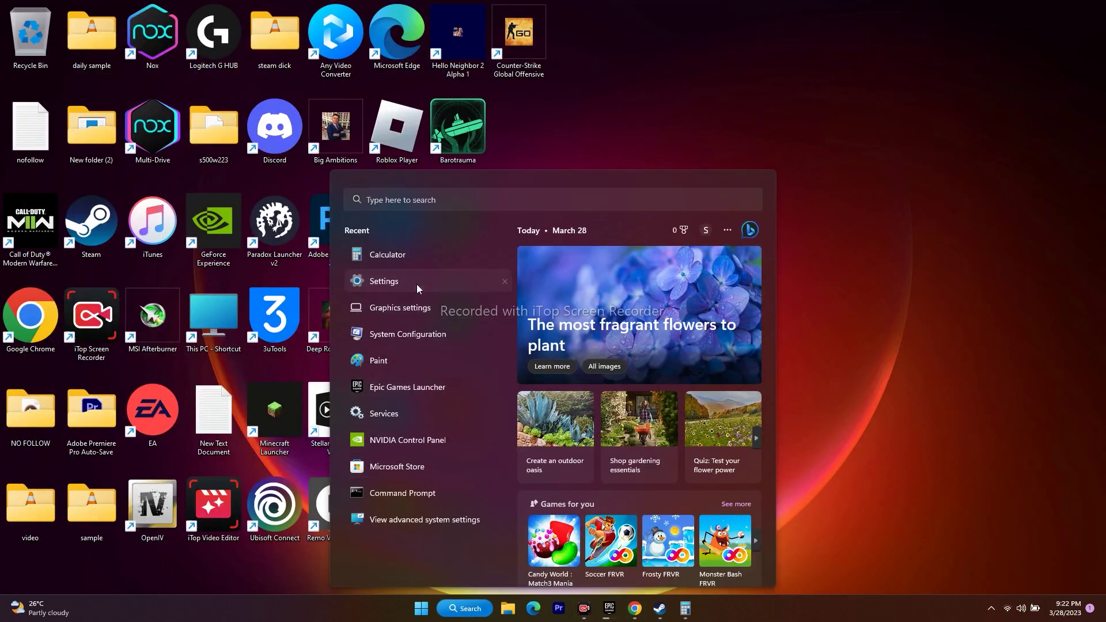
{"action": "left_click", "coordinate": [417, 284]}
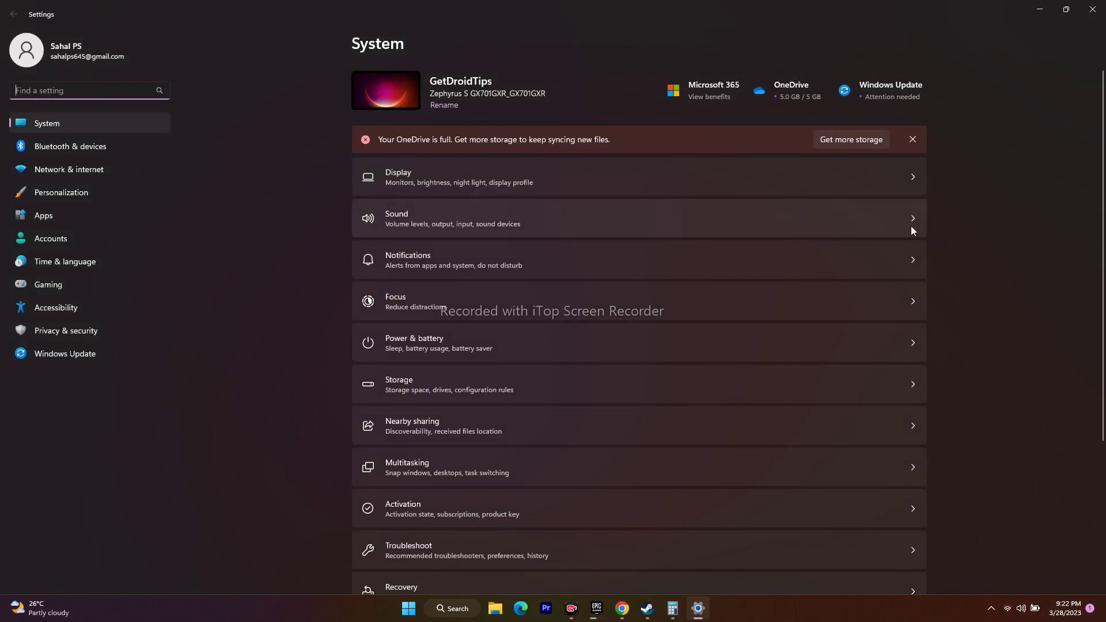
{"action": "scroll", "coordinate": [959, 215], "scroll_direction": "down", "scroll_amount": 5}
{"action": "left_click", "coordinate": [402, 554]}
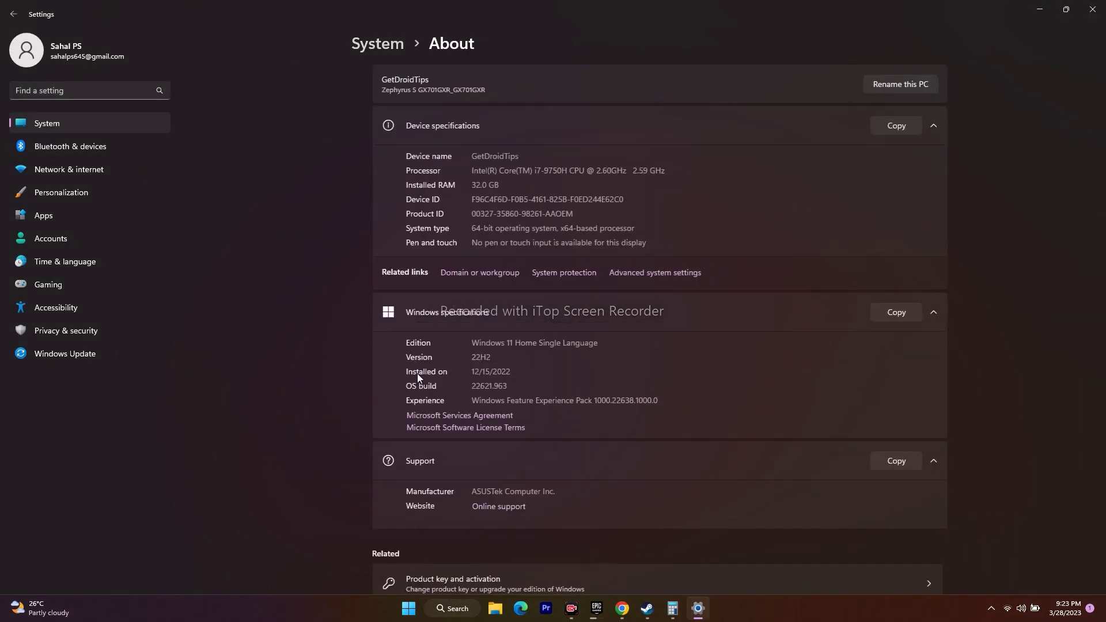
{"action": "left_click_drag", "start_coordinate": [453, 231], "coordinate": [614, 235]}
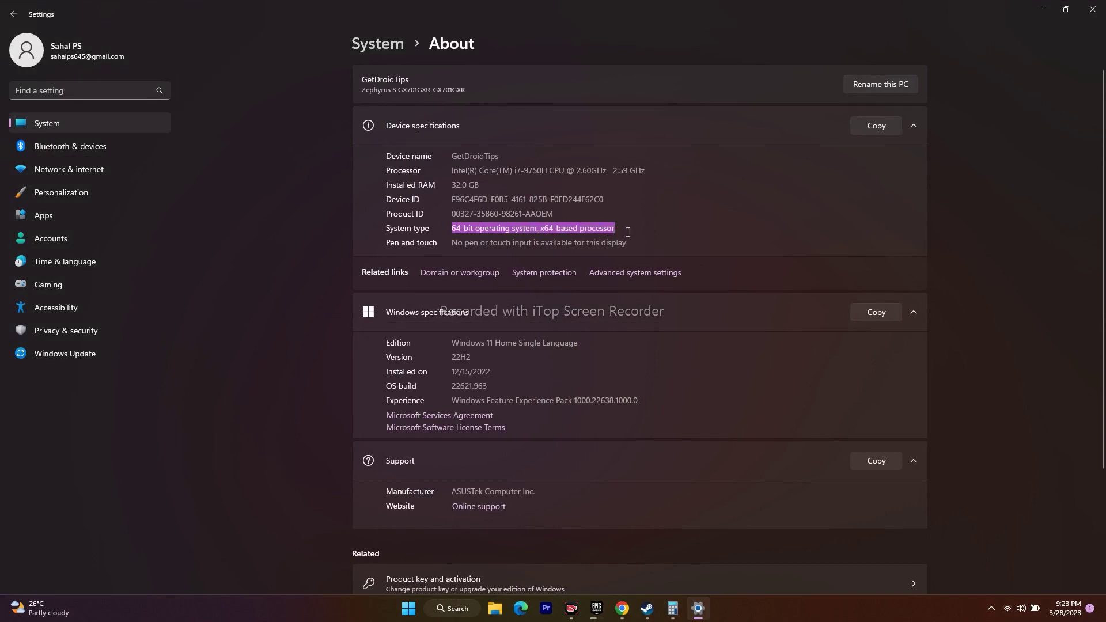
{"action": "left_click", "coordinate": [626, 232]}
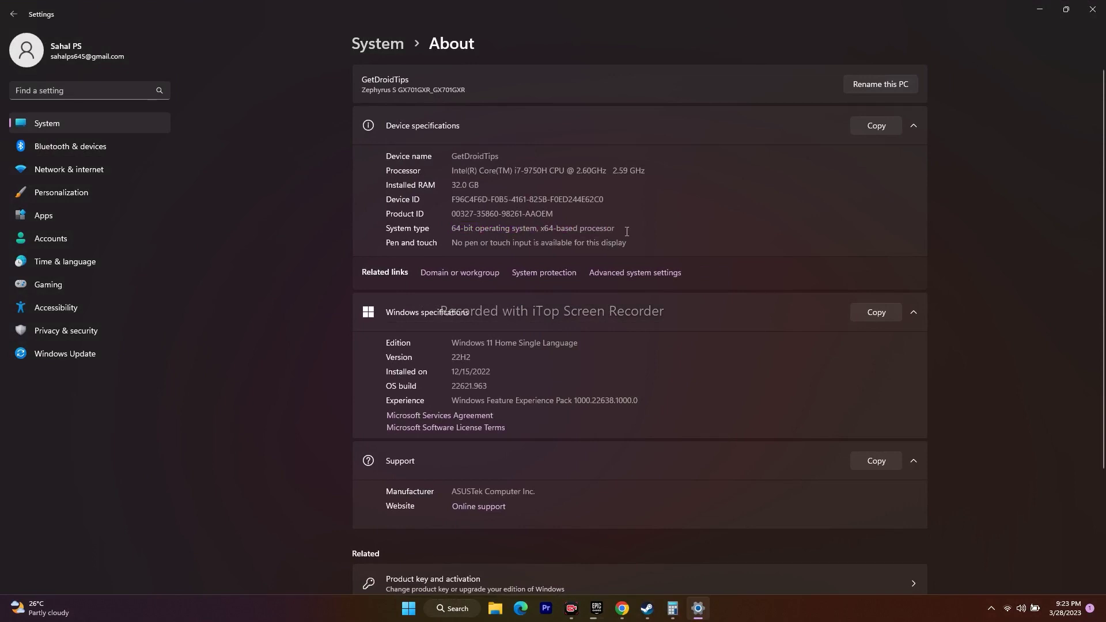
Close Windows Settings, revisit the Visual C++ Redistributable download table in Chrome, and minimize the browser.
{"action": "left_click", "coordinate": [1092, 10]}
{"action": "left_click", "coordinate": [634, 608]}
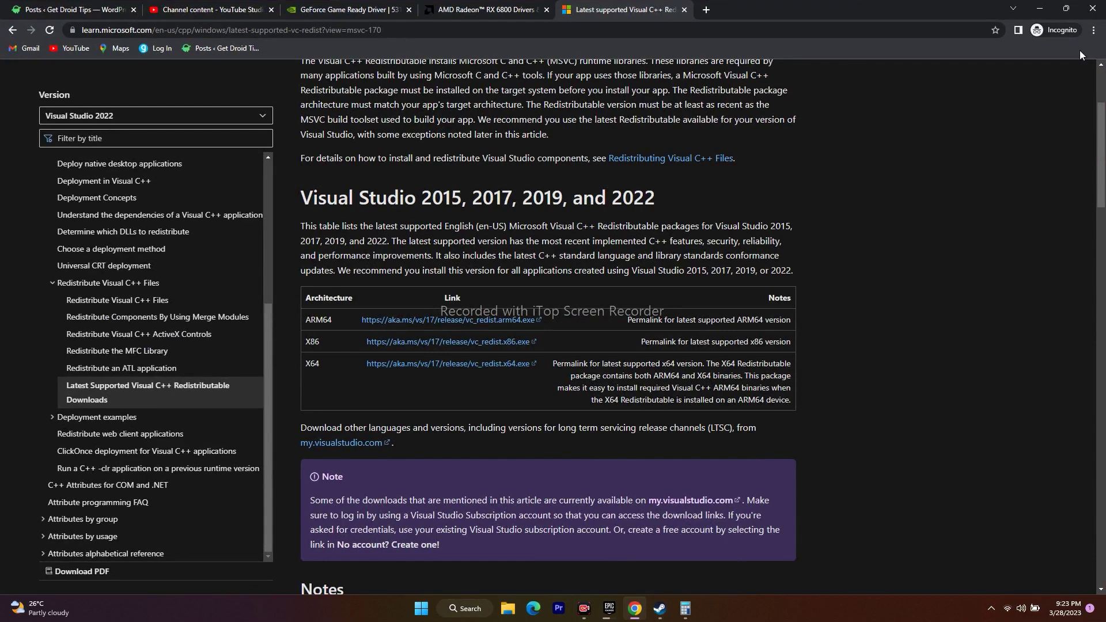
{"action": "left_click", "coordinate": [1041, 9]}
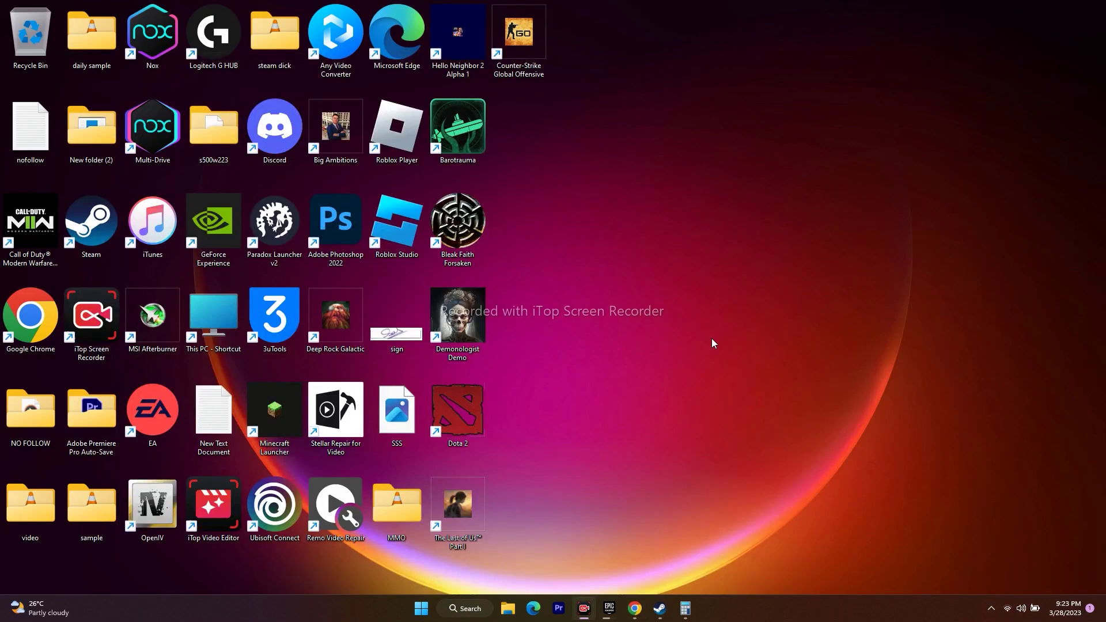
Switch to Steam, view the management options for The Last of Us Part I, including Uninstall, dismiss them and minimize Steam.
{"action": "left_click", "coordinate": [661, 610]}
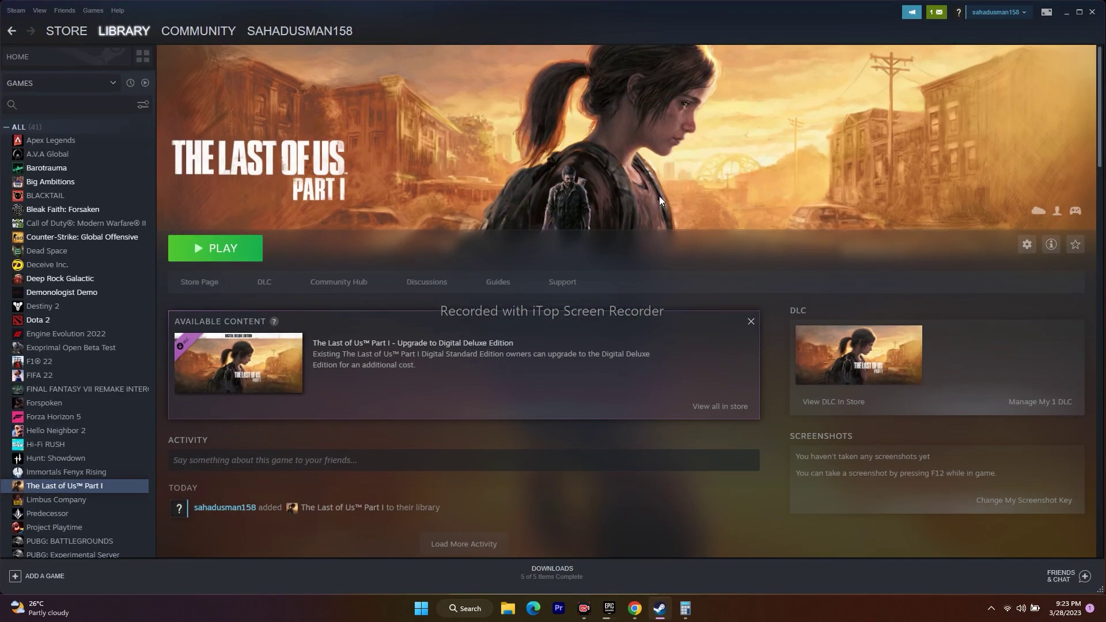
{"action": "right_click", "coordinate": [98, 487]}
{"action": "mouse_move", "coordinate": [133, 461]}
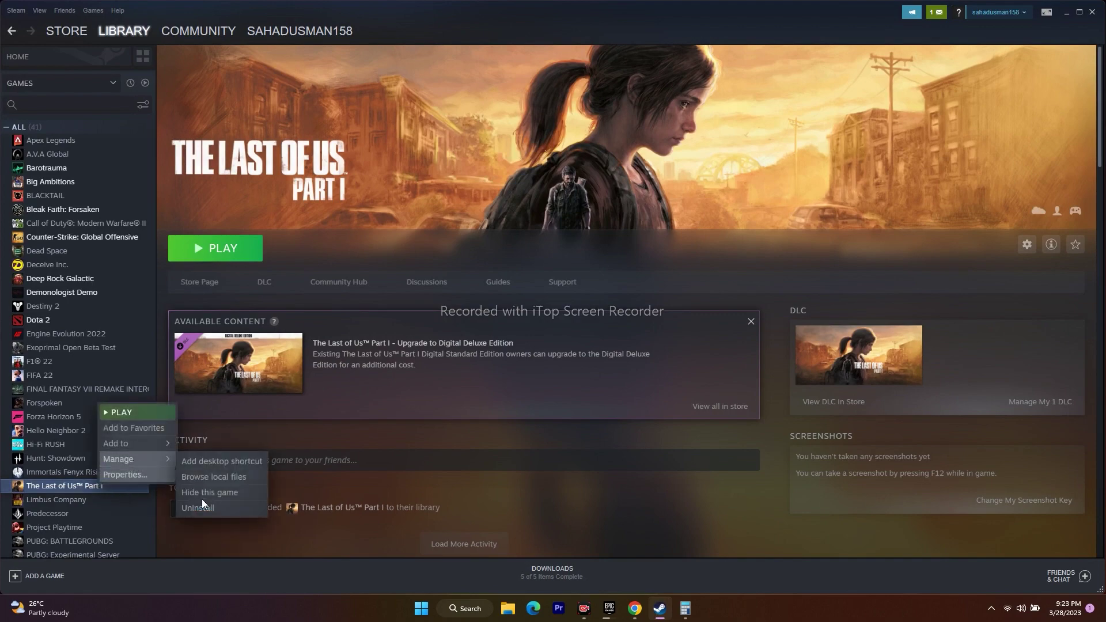
{"action": "left_click", "coordinate": [544, 499]}
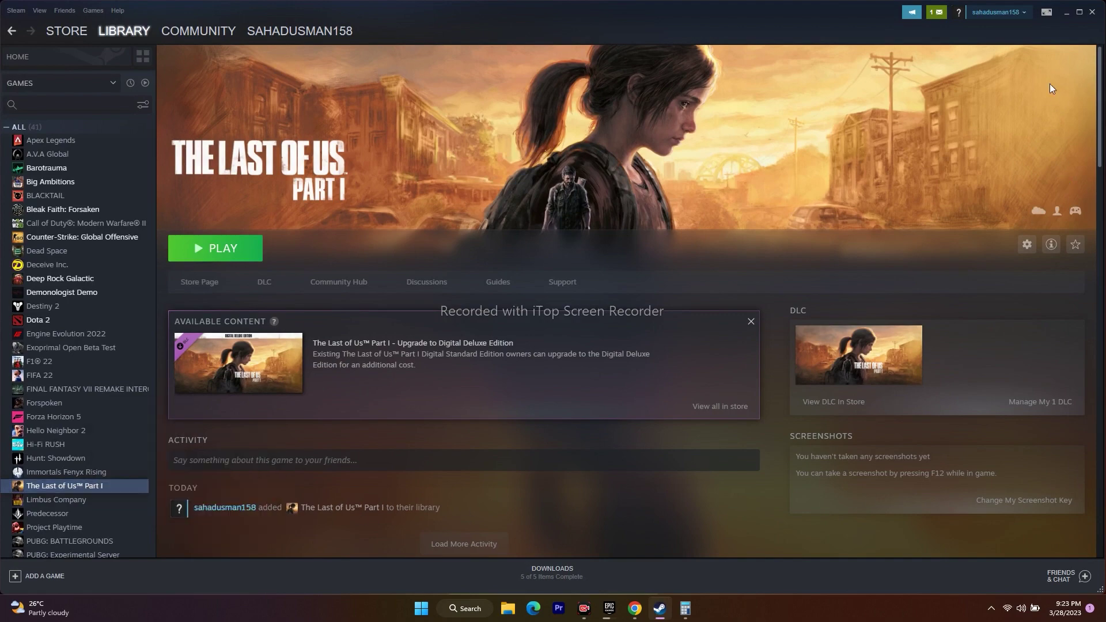
{"action": "left_click", "coordinate": [1066, 12]}
Open This PC in File Explorer, check the free space on the OS (C:) drive, and close the window.
{"action": "left_click", "coordinate": [507, 608]}
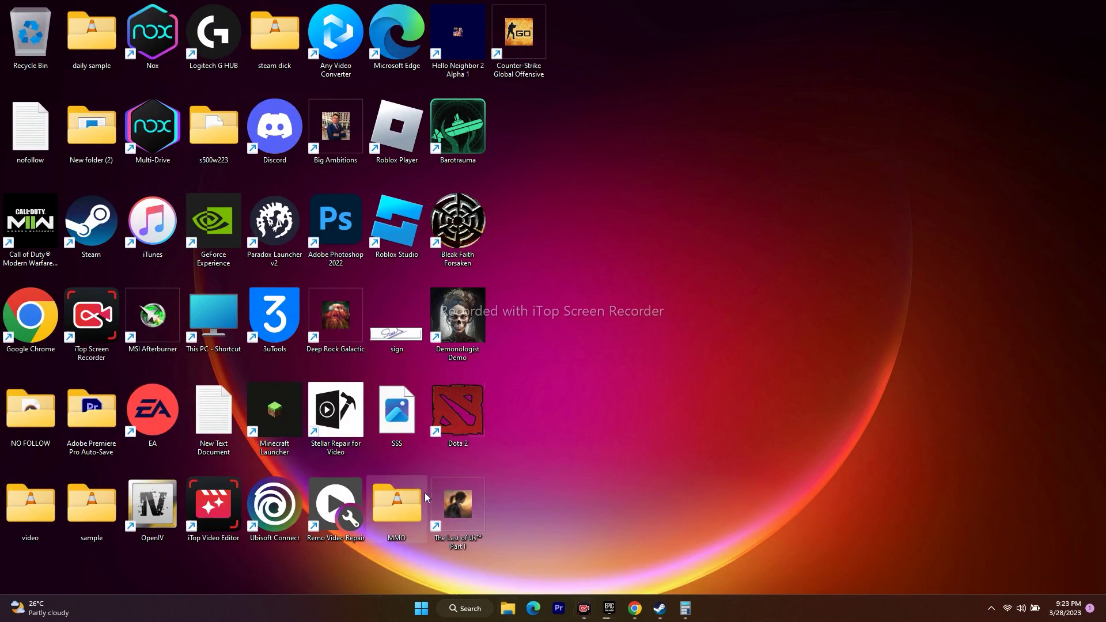
{"action": "left_click", "coordinate": [70, 370]}
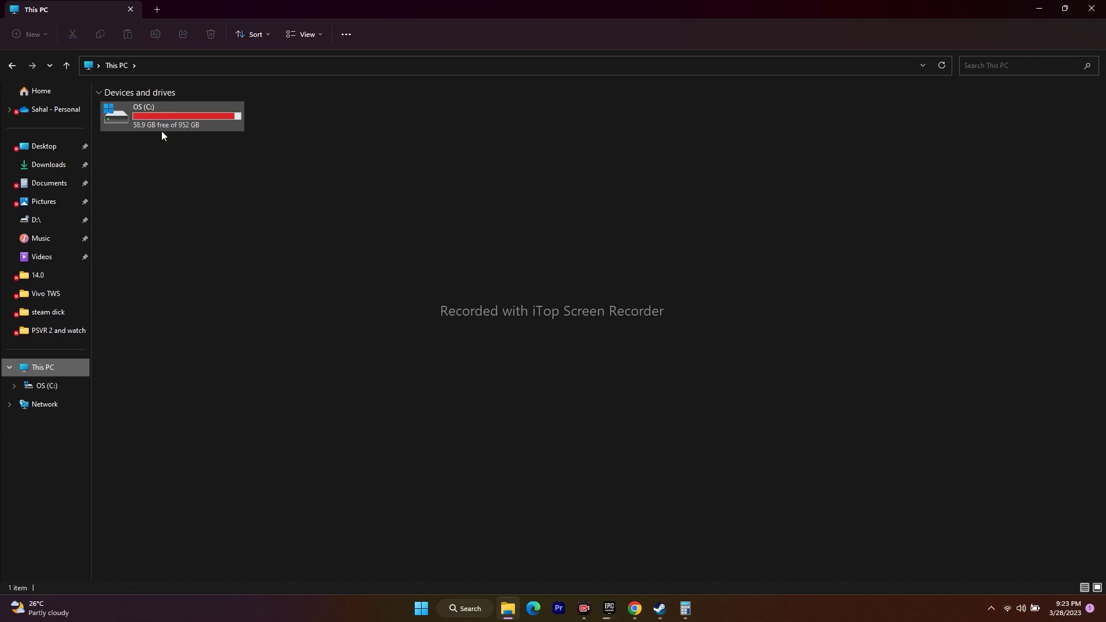
{"action": "mouse_move", "coordinate": [163, 120]}
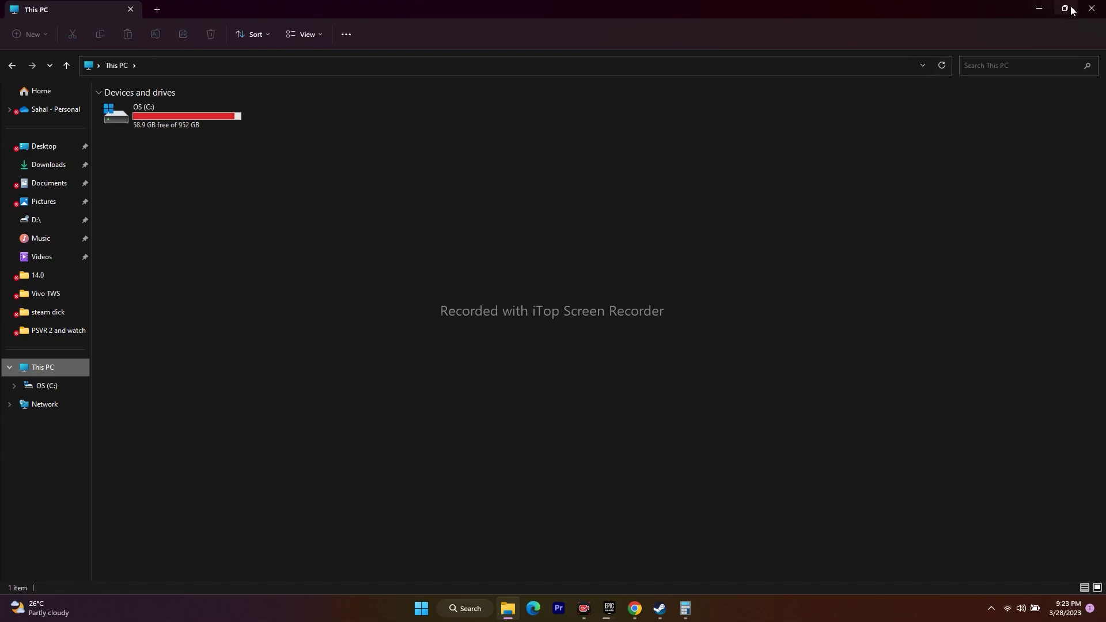
{"action": "left_click", "coordinate": [1092, 8]}
Bring up The Last of Us Part I in Steam, look at the Epic Games library and minimize the Epic launcher.
{"action": "left_click", "coordinate": [659, 608]}
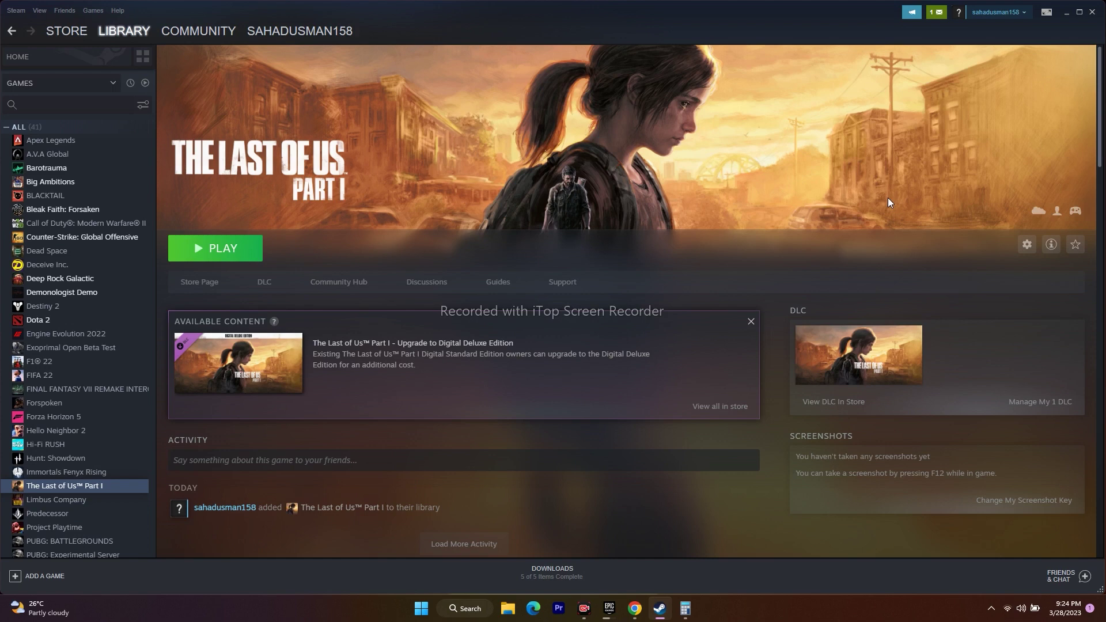
{"action": "left_click", "coordinate": [609, 608]}
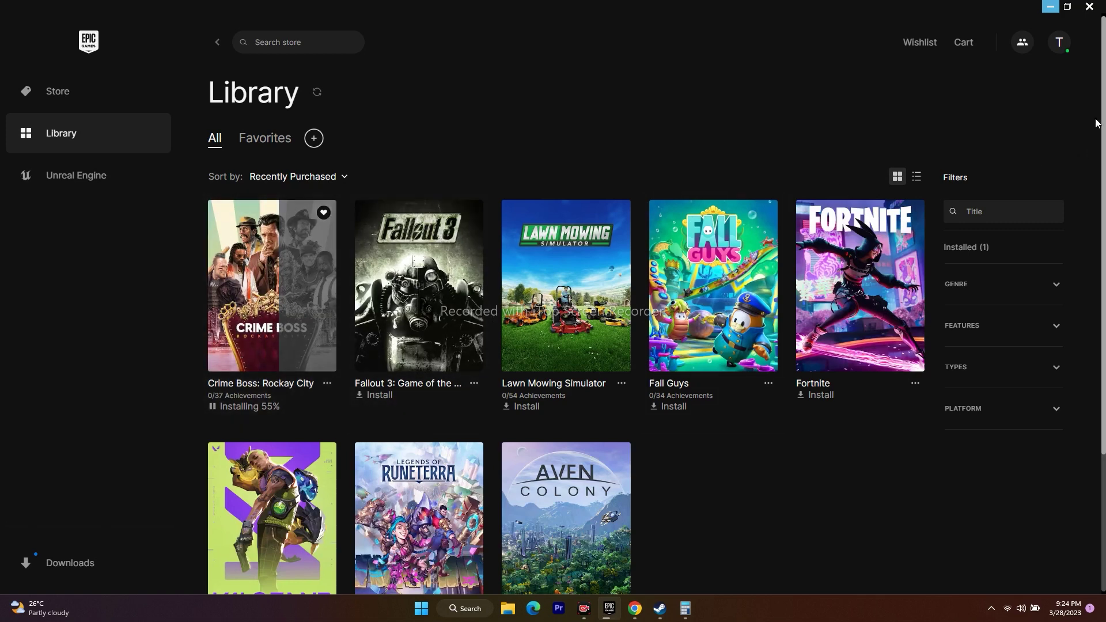
{"action": "left_click", "coordinate": [1050, 7]}
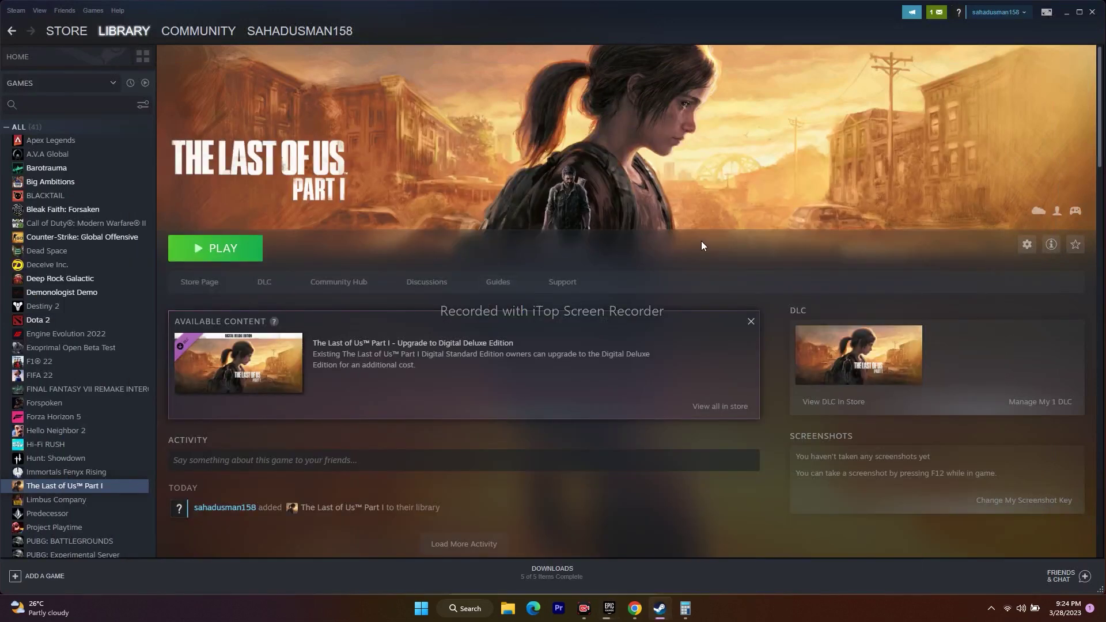